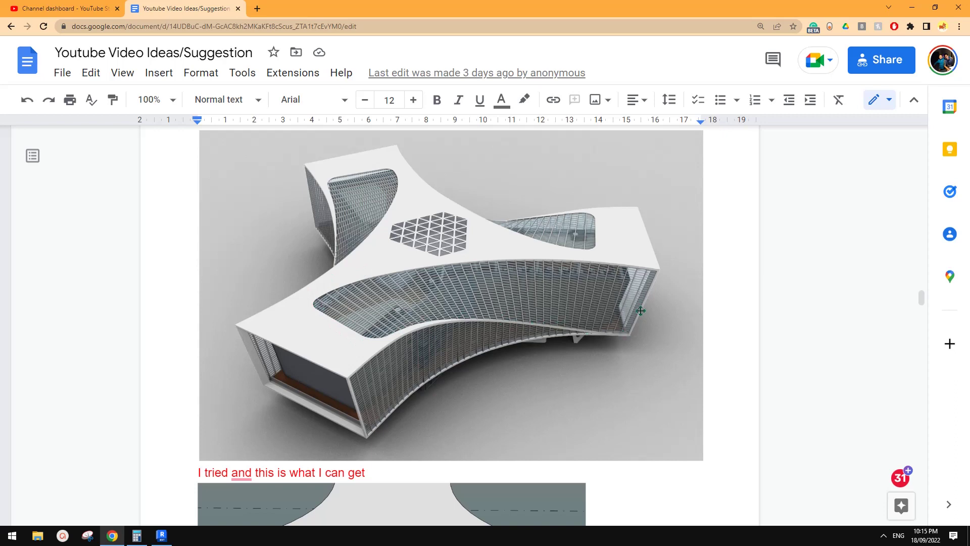
# Examine the reference building image in the document, switch to Revit and inspect the example family's patterned curved surface in 3D.
pyautogui.scroll(1, 323, 281)
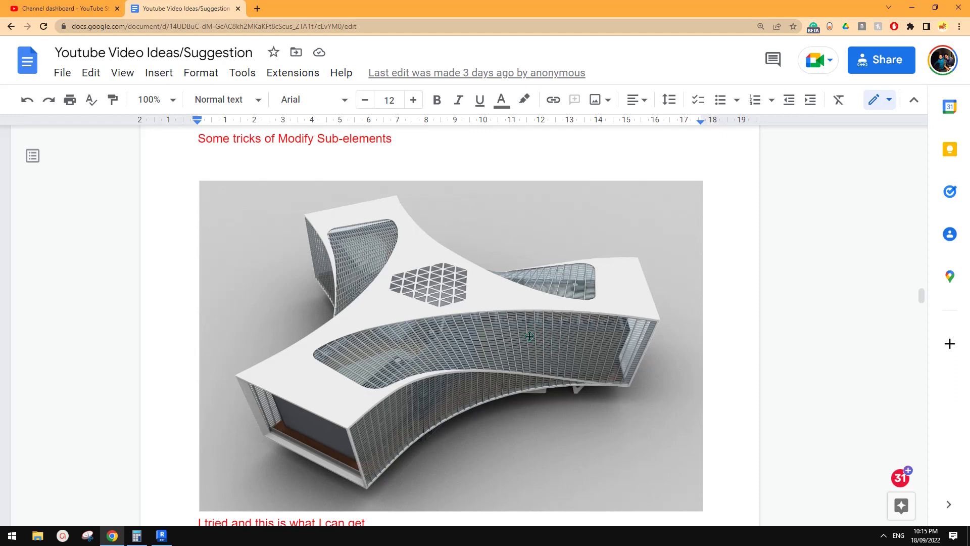
pyautogui.click(162, 536)
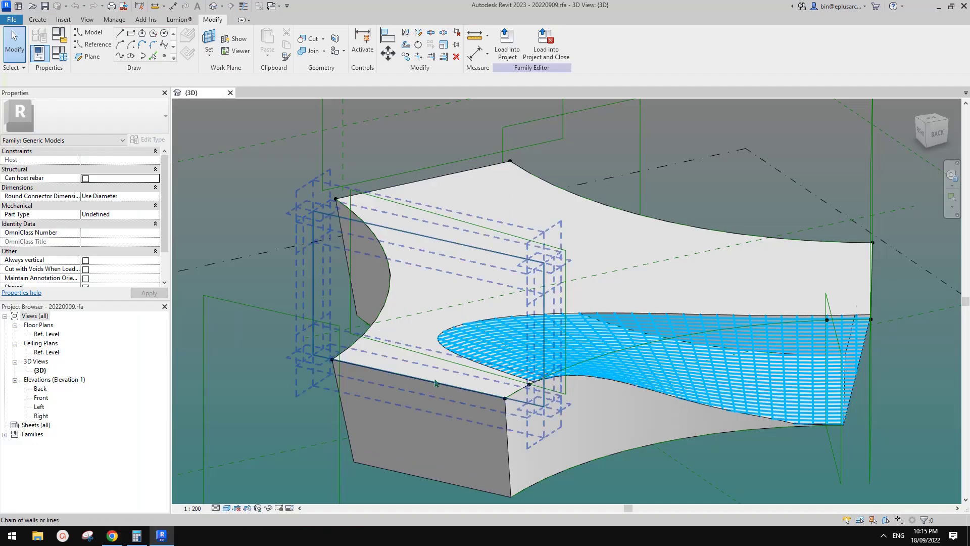
pyautogui.keyDown('shift'); pyautogui.moveTo(531, 394); pyautogui.dragTo(554, 399, button='middle'); pyautogui.keyUp('shift')
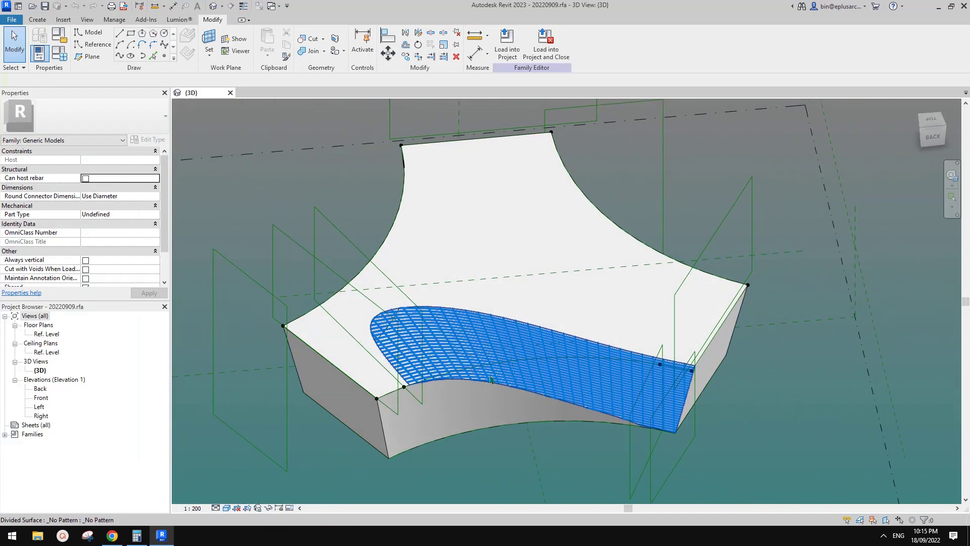
pyautogui.scroll(3, 461, 356)
pyautogui.scroll(-1, 454, 347)
pyautogui.click(456, 347)
pyautogui.keyDown('shift'); pyautogui.moveTo(507, 379); pyautogui.dragTo(531, 296, button='middle'); pyautogui.keyUp('shift')
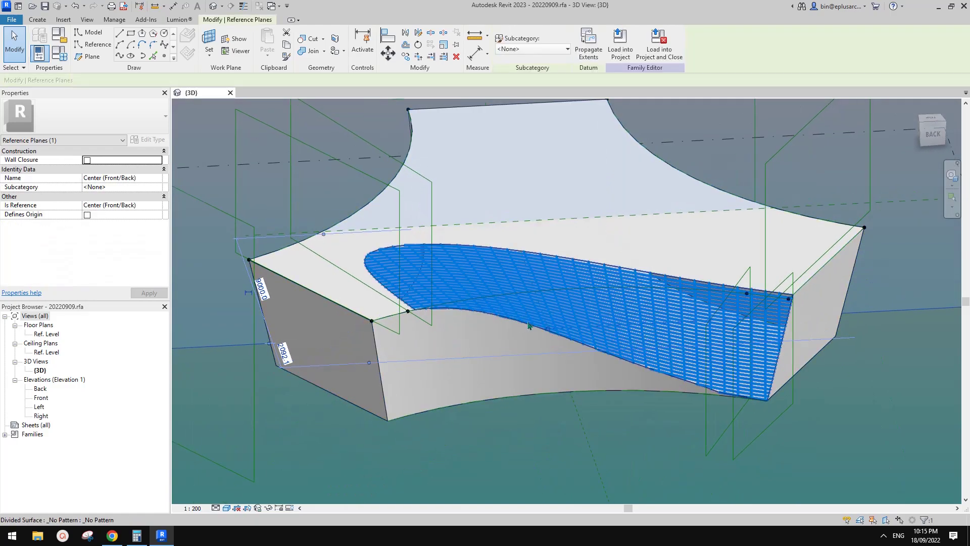
pyautogui.click(585, 319)
pyautogui.keyDown('shift'); pyautogui.moveTo(585, 319); pyautogui.dragTo(485, 333, button='middle'); pyautogui.keyUp('shift')
pyautogui.keyDown('shift'); pyautogui.moveTo(480, 370); pyautogui.dragTo(521, 296, button='middle'); pyautogui.keyUp('shift')
pyautogui.press('Escape')
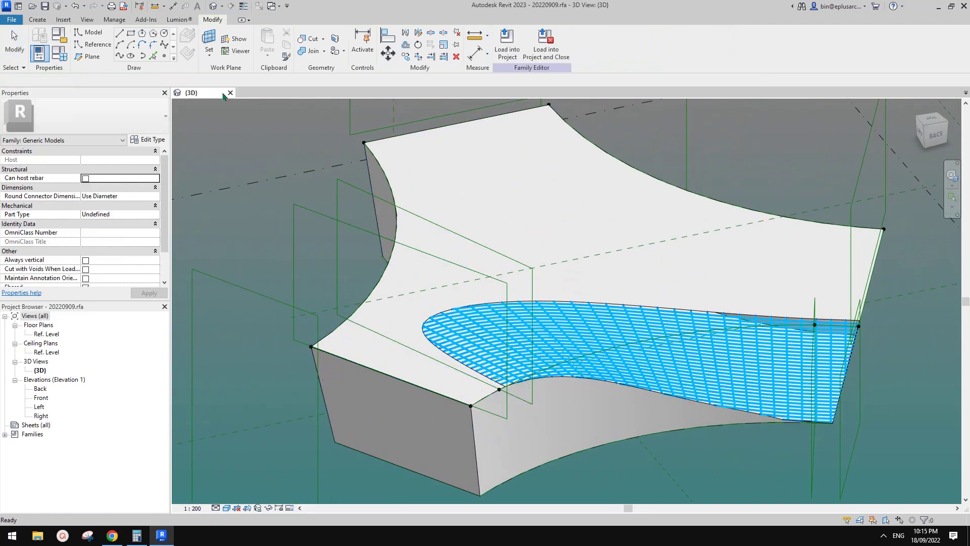
# Close the example family and create a new mass family from the template in the Conceptual Mass folder.
pyautogui.click(230, 93)
pyautogui.click(507, 272)
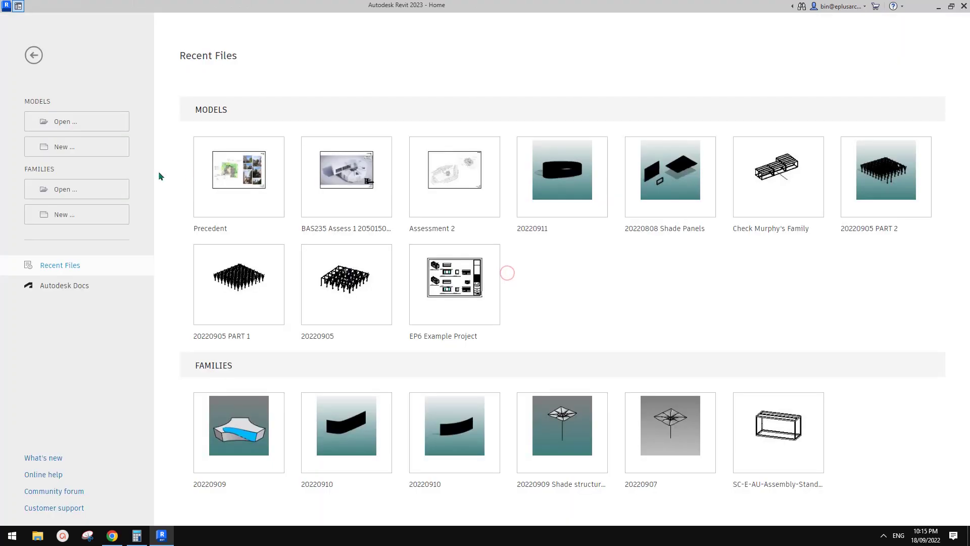
pyautogui.click(82, 216)
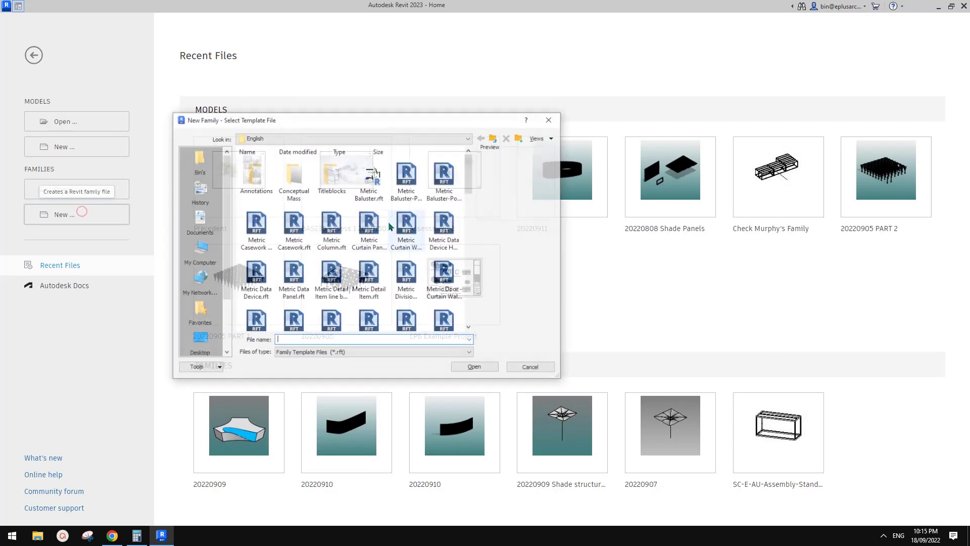
pyautogui.doubleClick(302, 183)
pyautogui.doubleClick(257, 179)
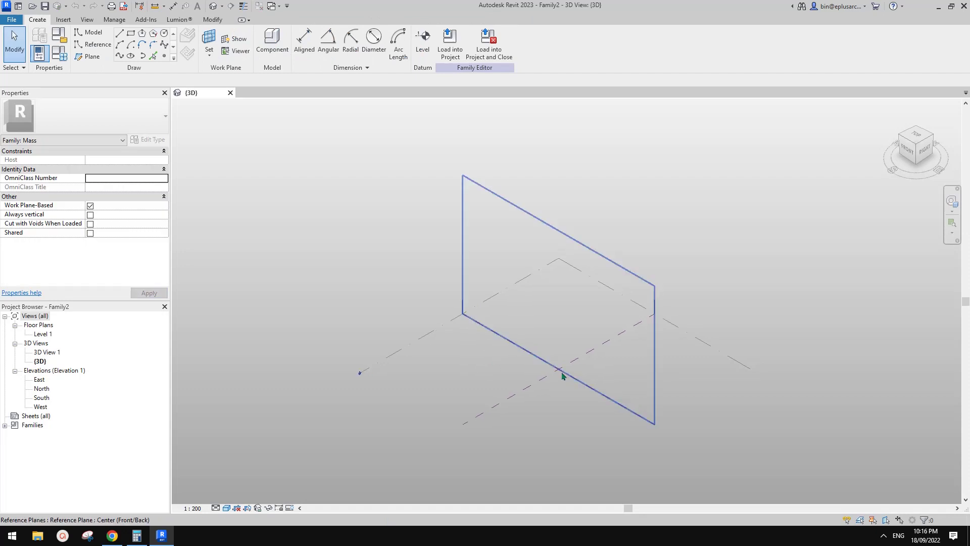
# Open the Level 1 floor plan, check the reference building image in the browser and return to Revit.
pyautogui.scroll(5, 556, 373)
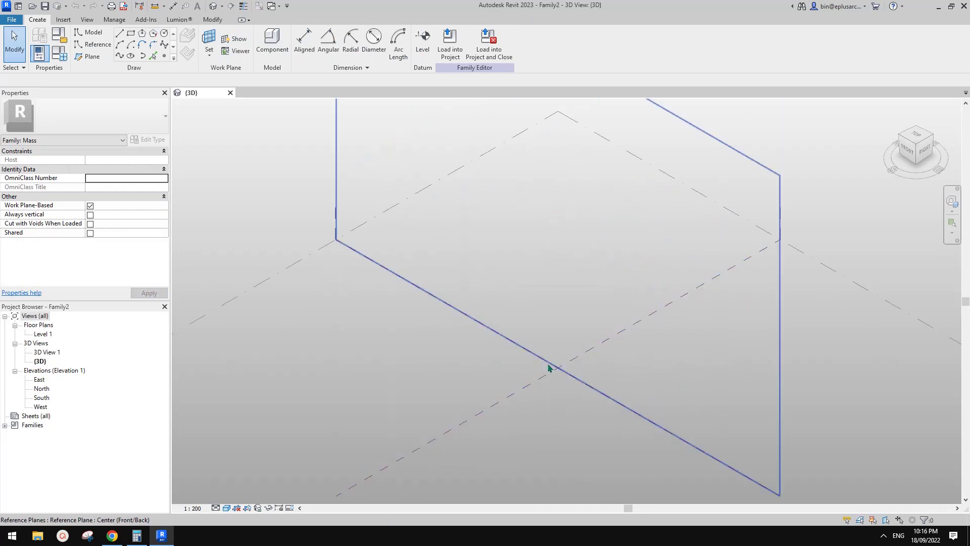
pyautogui.scroll(-1, 549, 364)
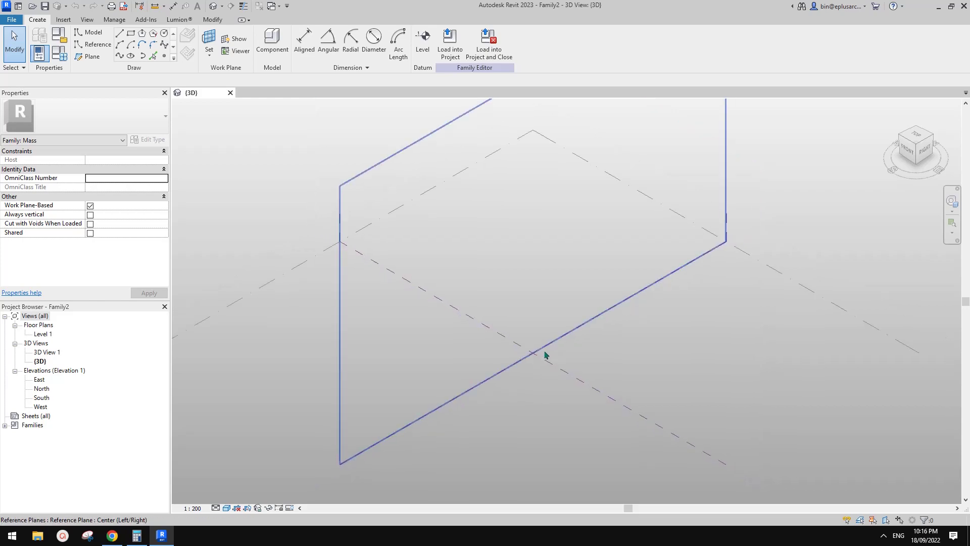
pyautogui.doubleClick(54, 334)
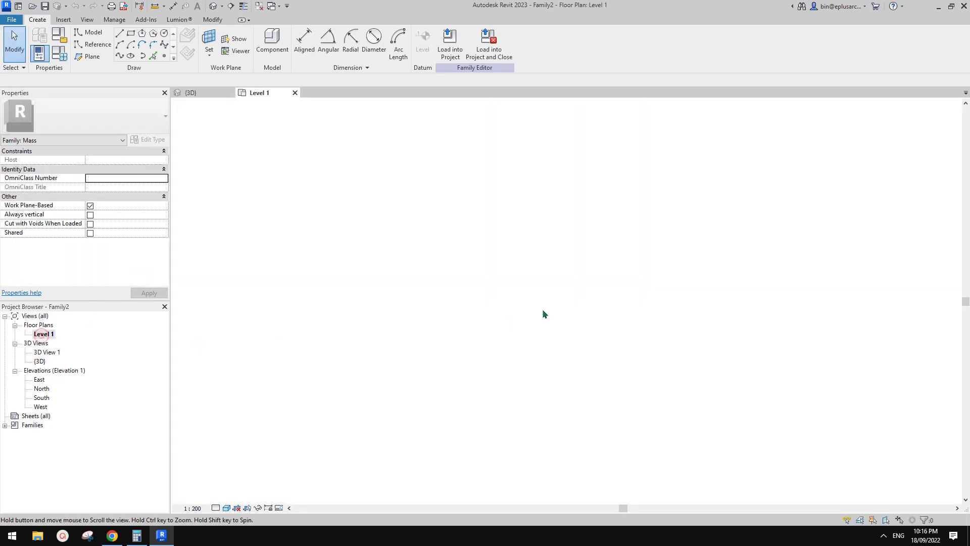
pyautogui.click(113, 537)
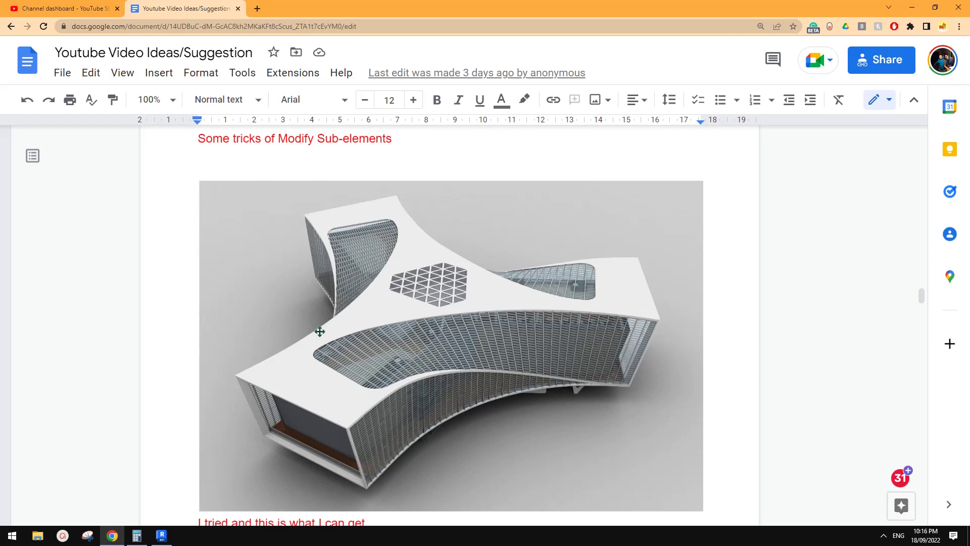
pyautogui.click(161, 536)
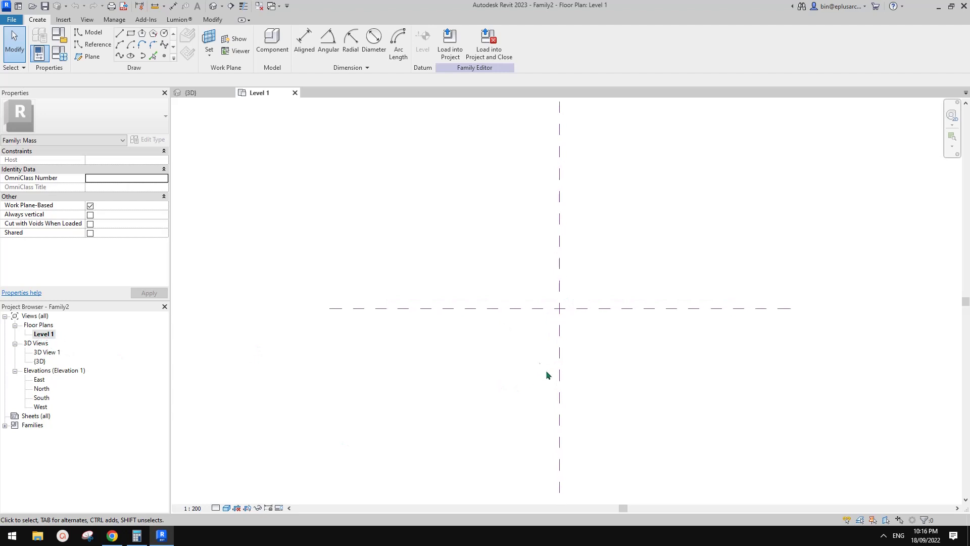
# Draw a horizontal reference line about 8000 long rightward from the vertical centre plane, about 22000 below the horizontal centre plane.
pyautogui.click(97, 46)
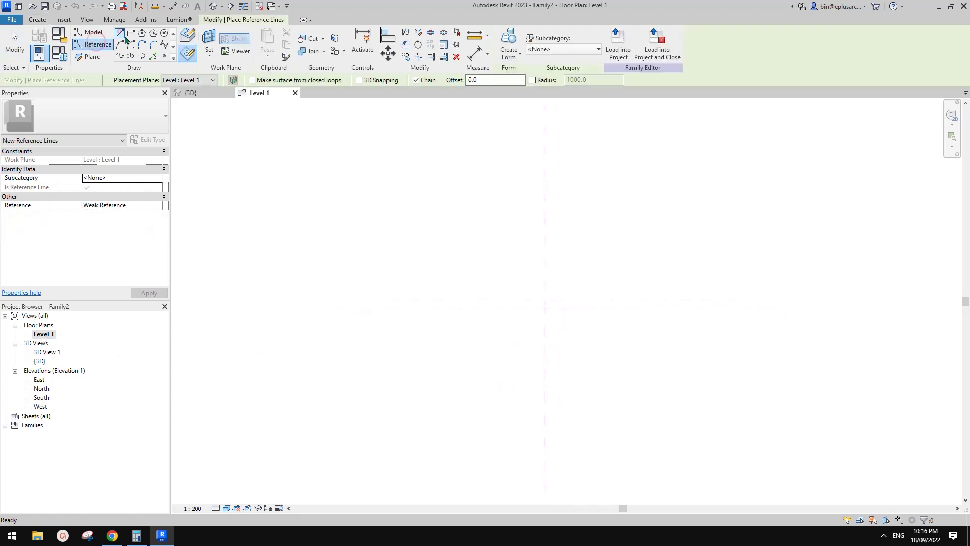
pyautogui.moveTo(419, 241); pyautogui.dragTo(403, 157, button='middle')
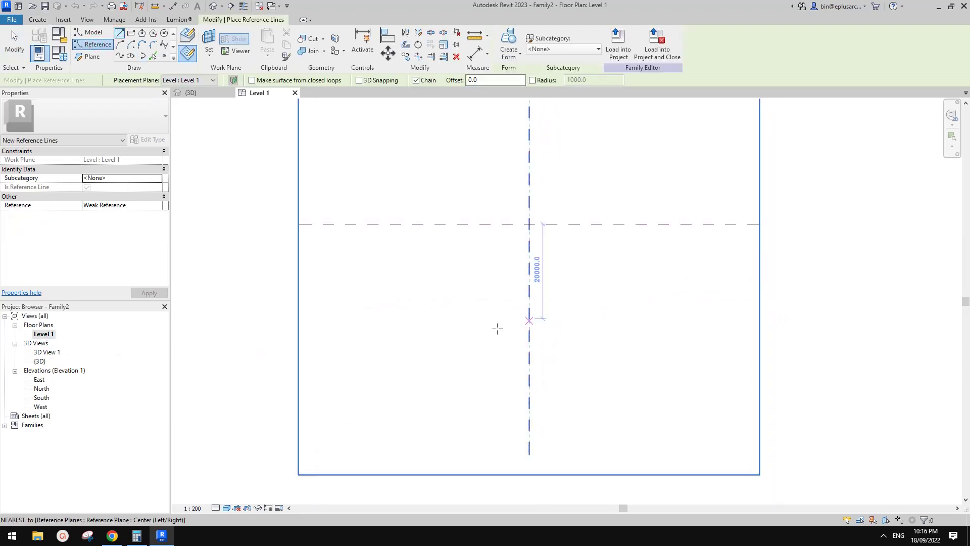
pyautogui.click(529, 326)
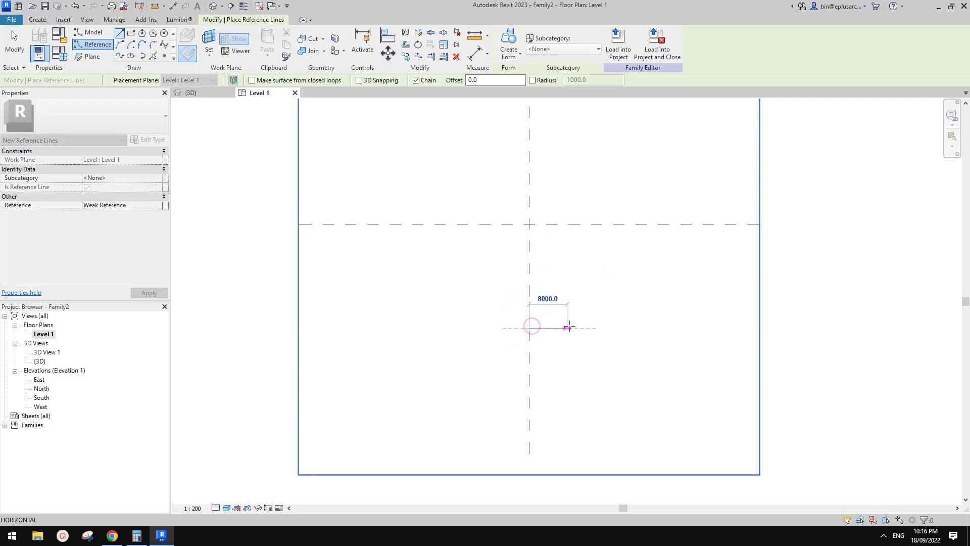
pyautogui.click(567, 327)
pyautogui.press('Escape')
pyautogui.press('Escape')
# Extend the reference line's inner end past the vertical centre plane so its total length is 16000.
pyautogui.scroll(3, 552, 333)
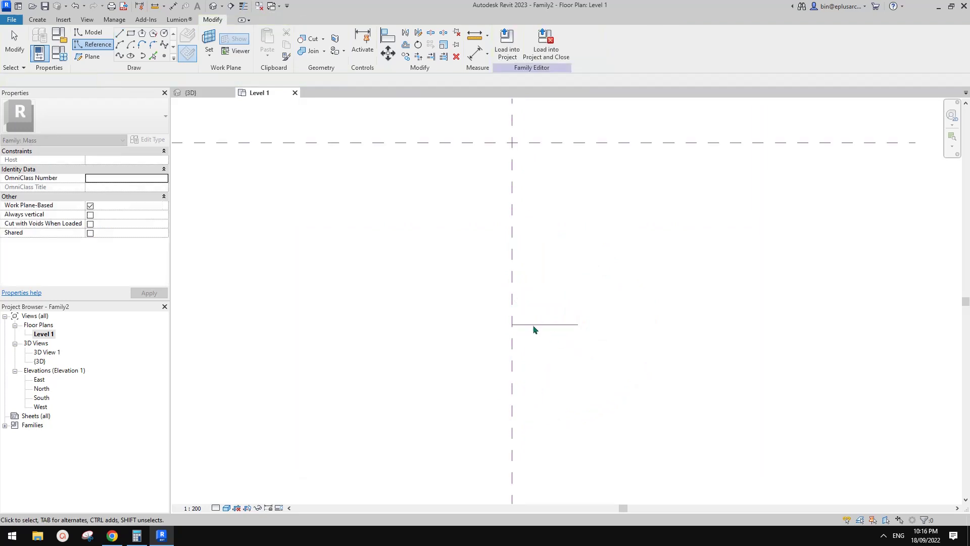
pyautogui.click(532, 324)
pyautogui.moveTo(511, 329); pyautogui.dragTo(473, 324)
pyautogui.write('160')
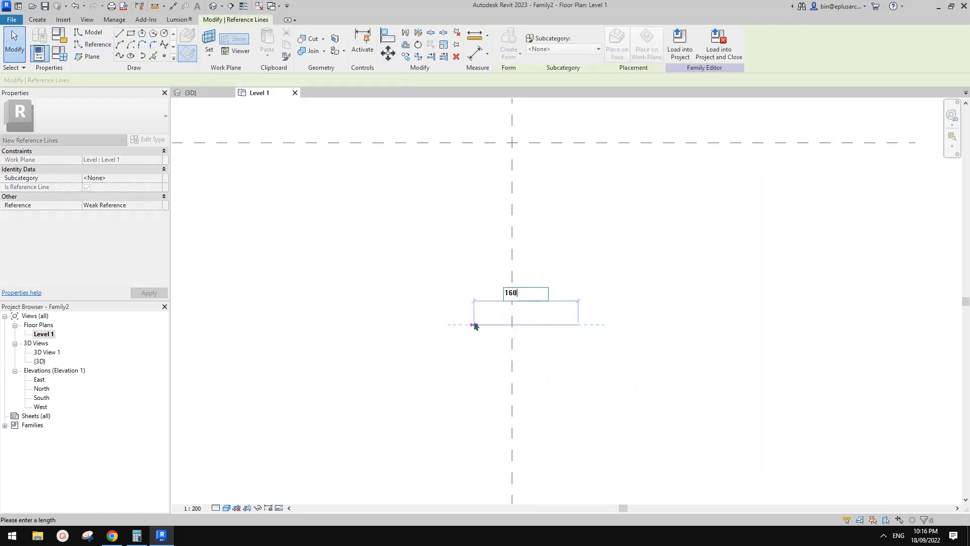
pyautogui.write('00')
pyautogui.press('Return')
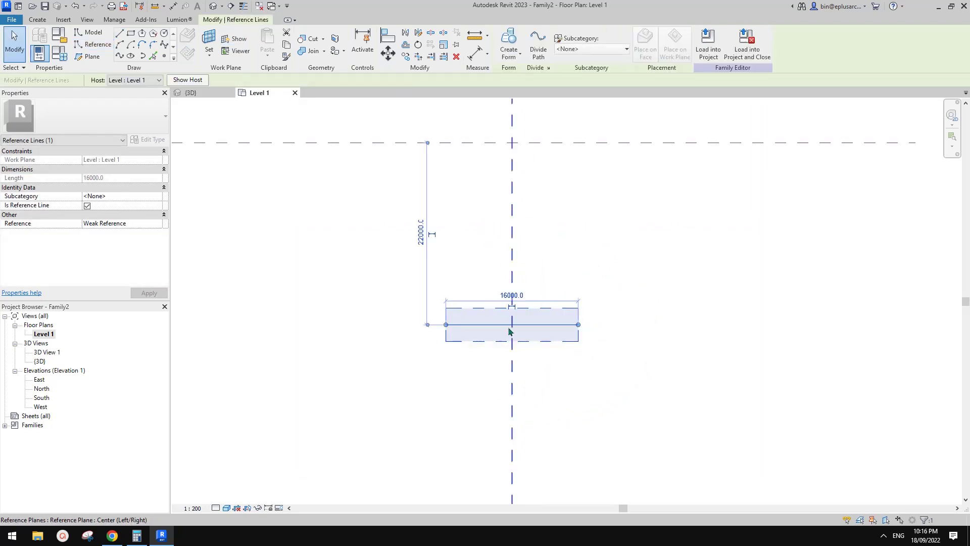
pyautogui.press('Escape')
# Rotate a copy of the 16000 reference line about the centre planes' intersection to the upper left, at 60° to the horizontal.
pyautogui.moveTo(482, 326); pyautogui.dragTo(483, 356, button='middle')
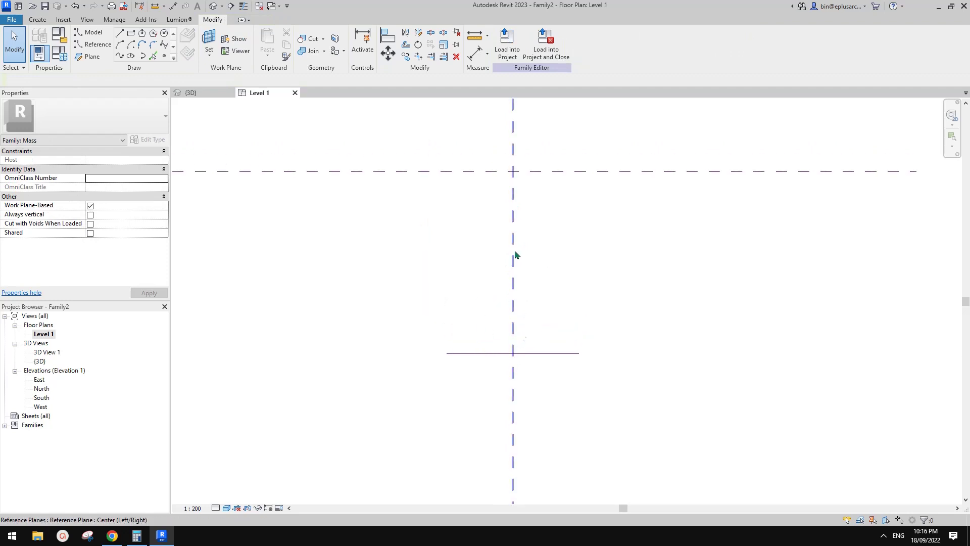
pyautogui.scroll(-1, 518, 304)
pyautogui.moveTo(518, 304); pyautogui.dragTo(557, 320, button='middle')
pyautogui.click(549, 373)
pyautogui.scroll(-1, 550, 369)
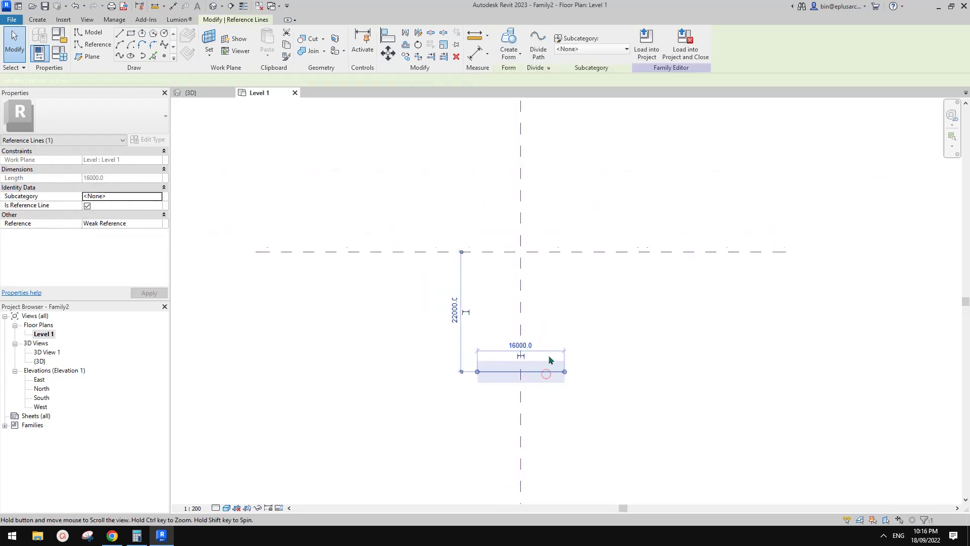
pyautogui.press('Escape')
pyautogui.click(538, 371)
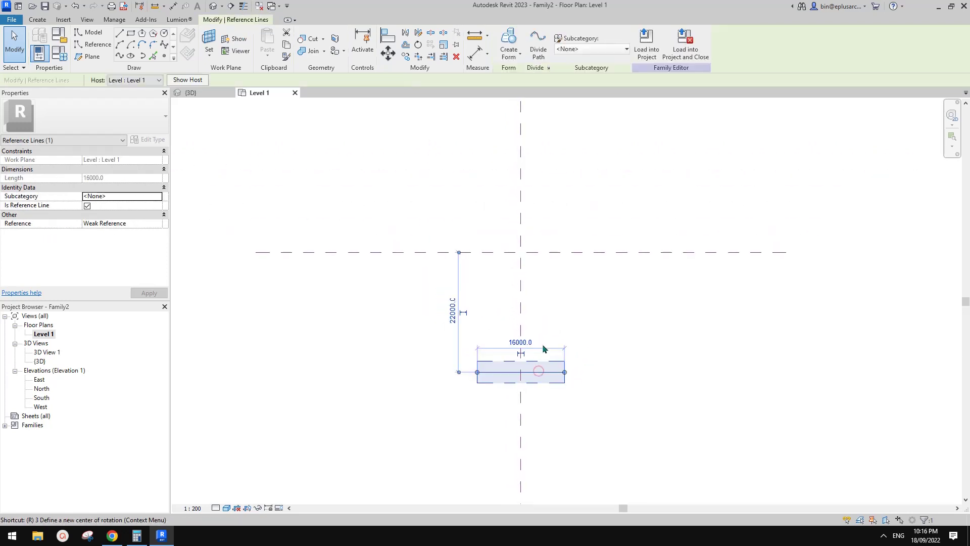
pyautogui.press('r')
pyautogui.press('o')
pyautogui.press('space')
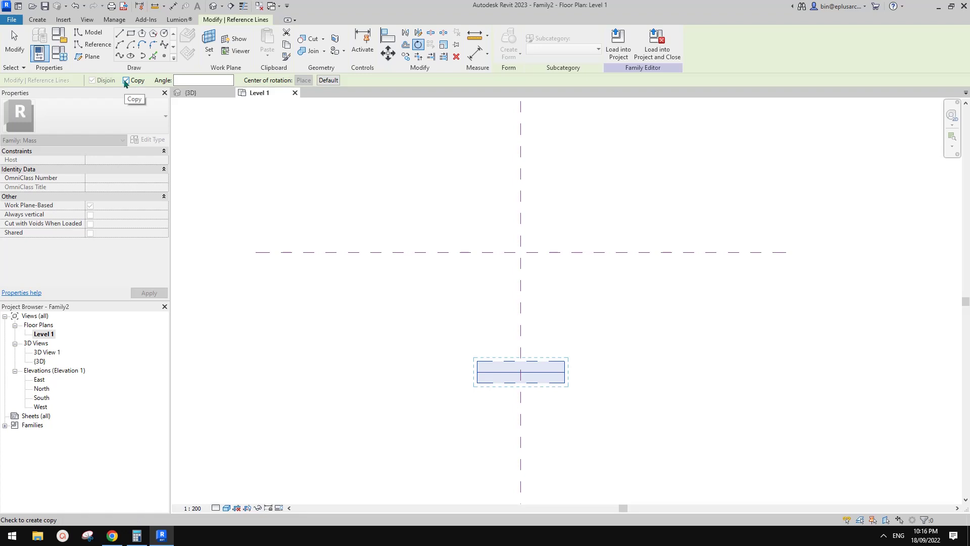
pyautogui.click(520, 251)
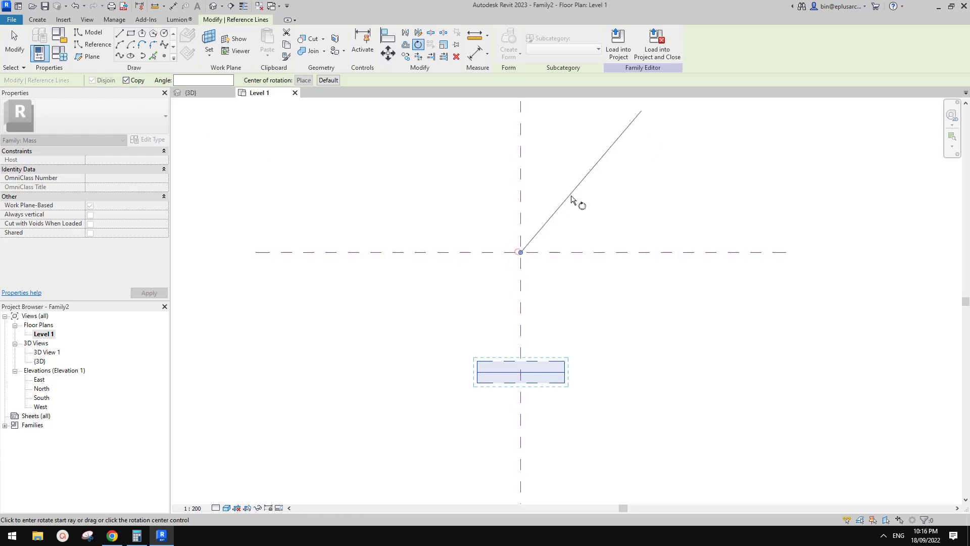
pyautogui.click(573, 195)
pyautogui.press('Return')
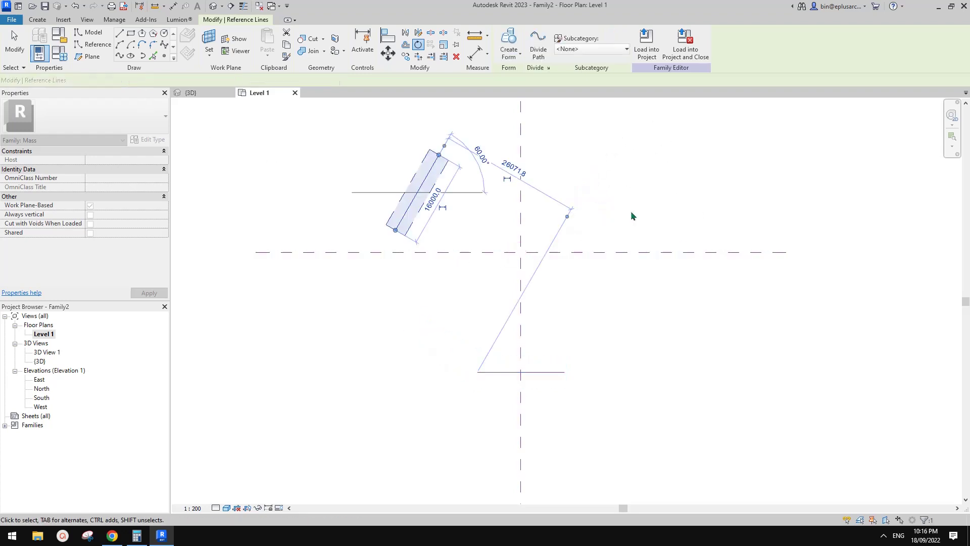
pyautogui.press('Escape')
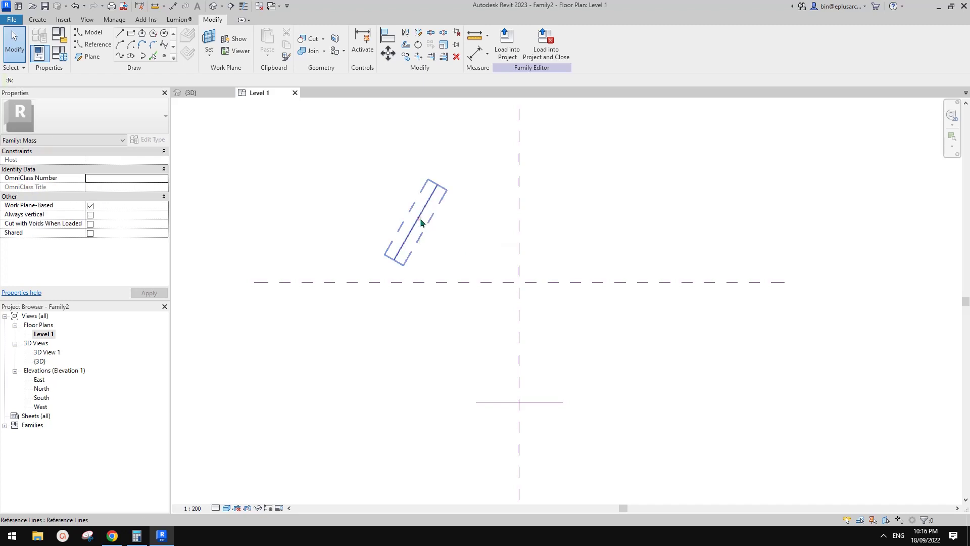
# Mirror the upper-left angled reference line about the vertical centre plane to create its counterpart on the right.
pyautogui.click(420, 219)
pyautogui.moveTo(525, 226); pyautogui.dragTo(511, 228, button='middle')
pyautogui.press('m')
pyautogui.press('m')
pyautogui.click(506, 186)
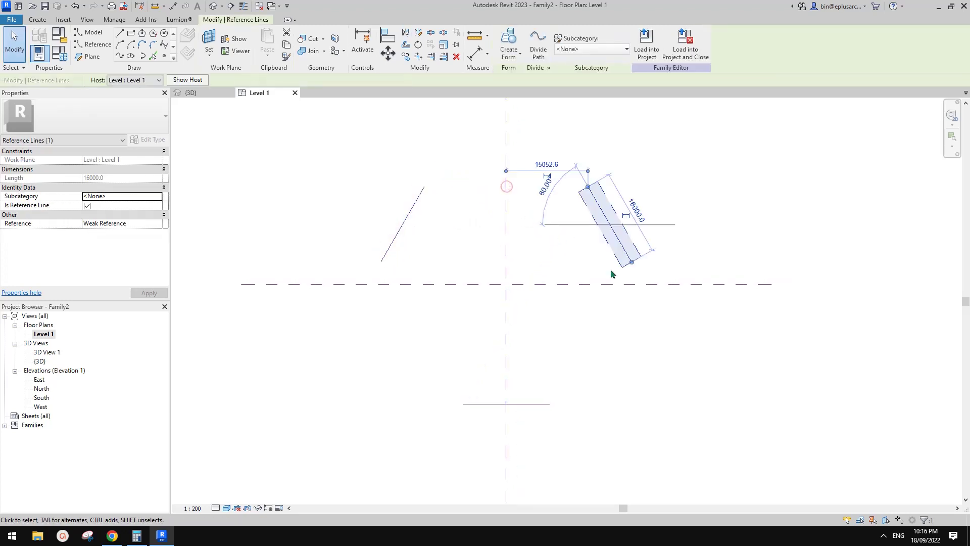
pyautogui.click(611, 274)
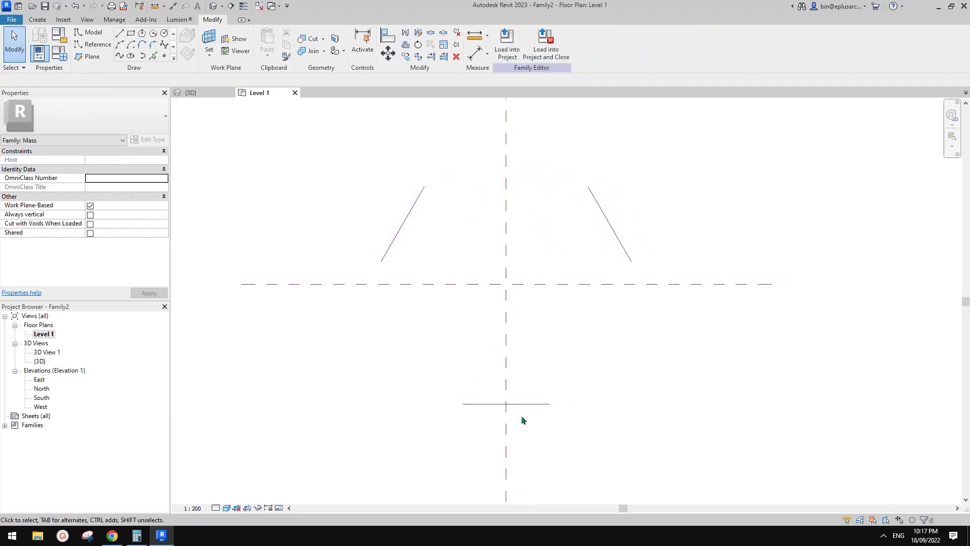
pyautogui.moveTo(505, 279); pyautogui.dragTo(507, 286, button='middle')
pyautogui.moveTo(441, 214); pyautogui.dragTo(422, 195, button='middle')
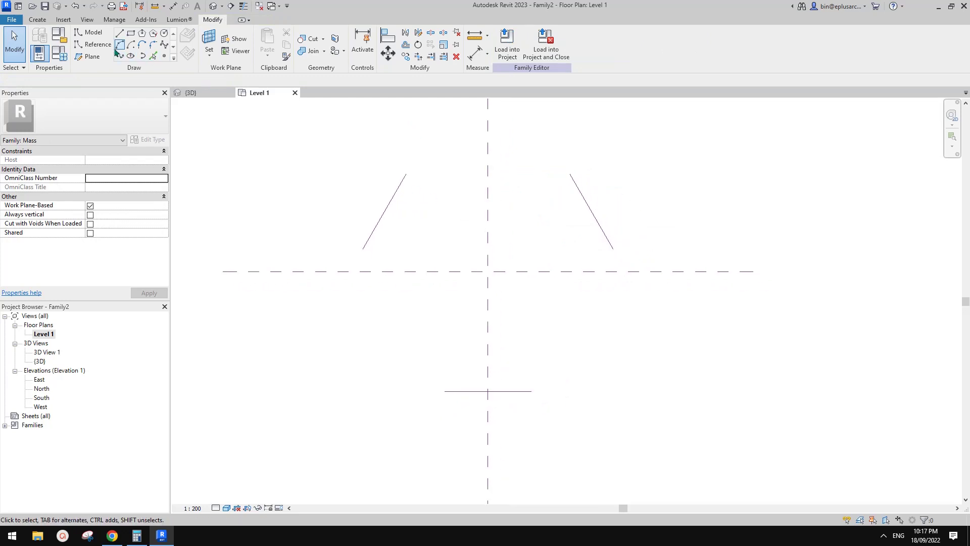
pyautogui.click(98, 46)
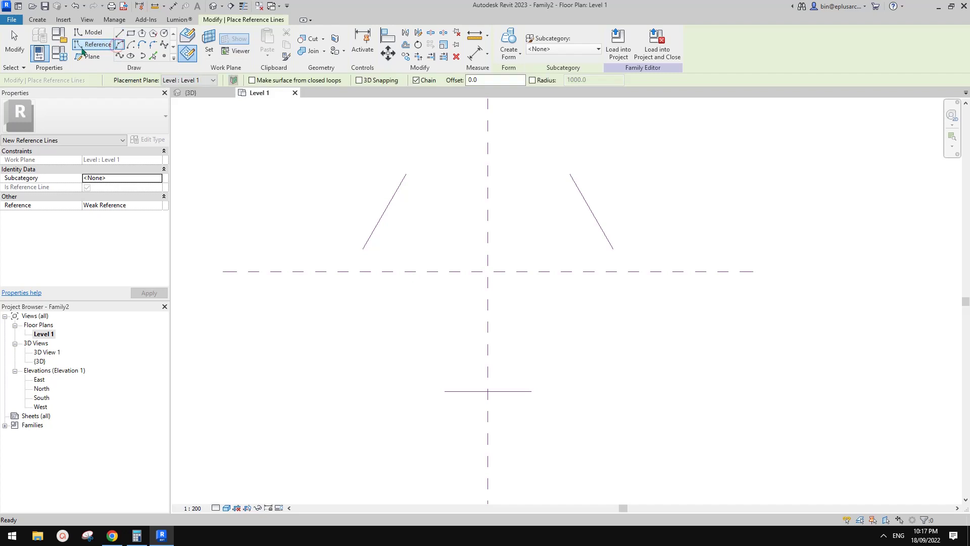
pyautogui.click(614, 249)
pyautogui.click(530, 391)
pyautogui.scroll(-1, 529, 391)
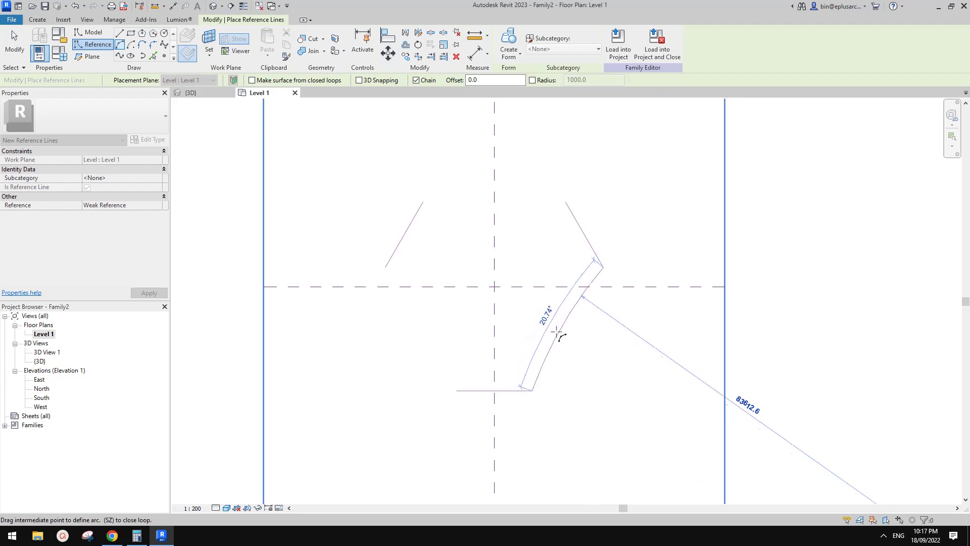
pyautogui.scroll(1, 550, 326)
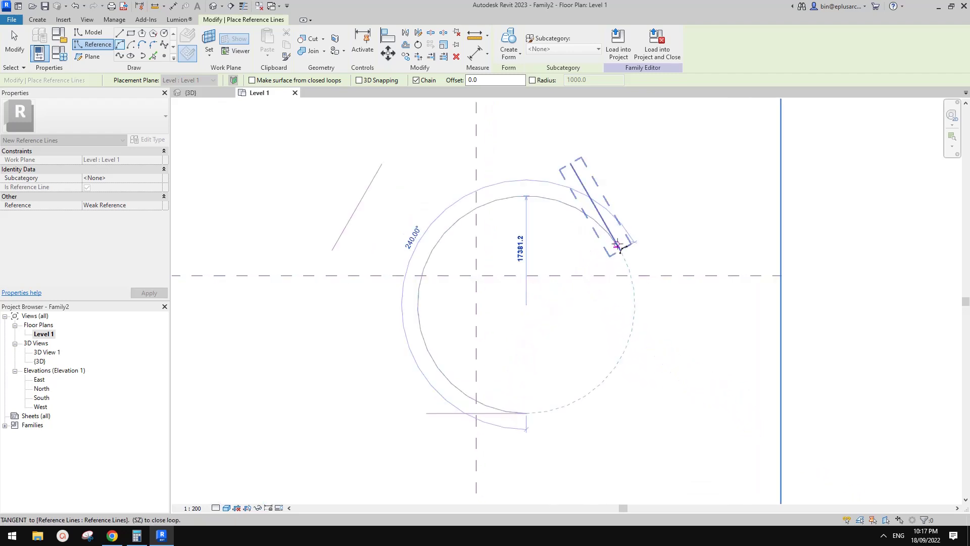
pyautogui.press('Escape')
# Draw a straight reference line outward from the lower end of the upper-right reference line, perpendicular to it at 30° to the horizontal.
pyautogui.scroll(-1, 622, 258)
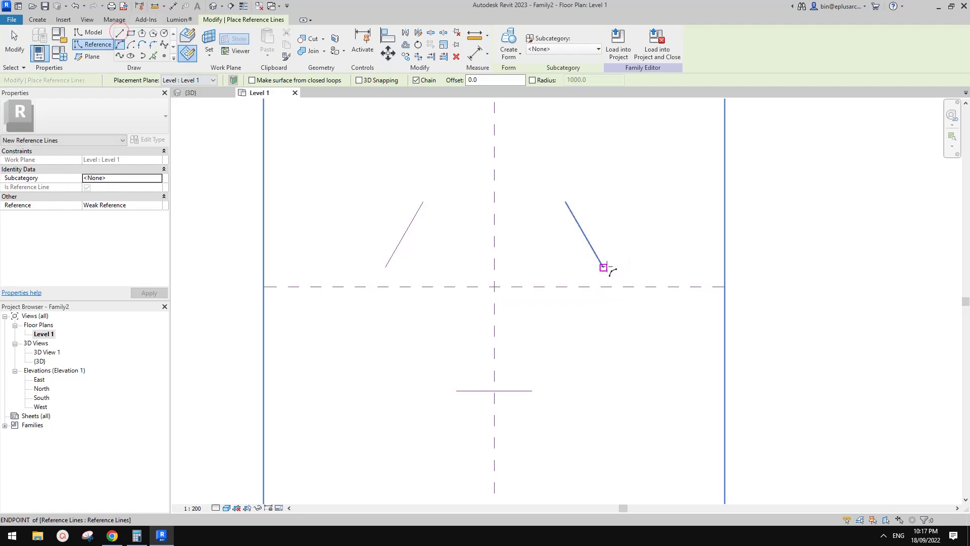
pyautogui.scroll(1, 609, 267)
pyautogui.click(598, 271)
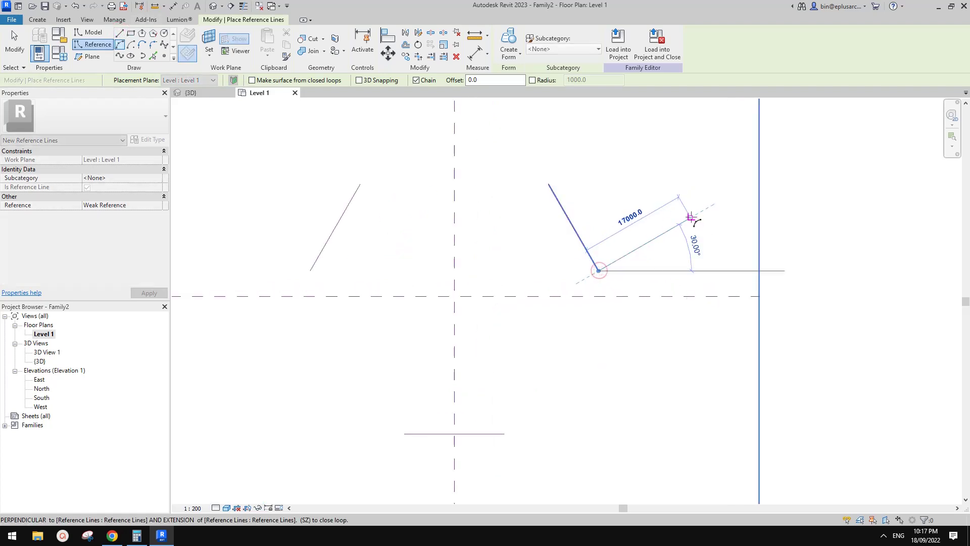
pyautogui.click(663, 234)
pyautogui.press('Escape')
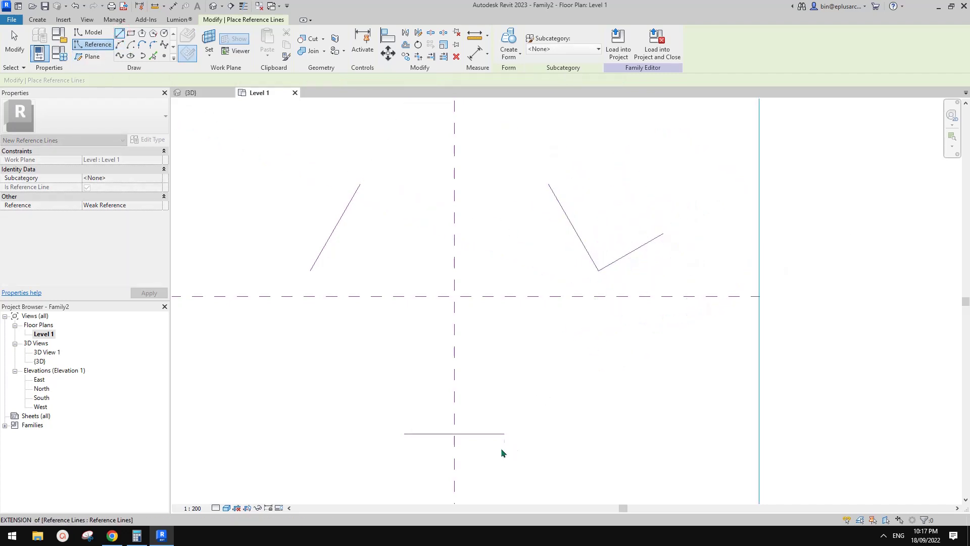
# Draw a straight reference line about 6000 long vertically downward from the right end of the bottom 16000 line.
pyautogui.click(504, 433)
pyautogui.click(504, 471)
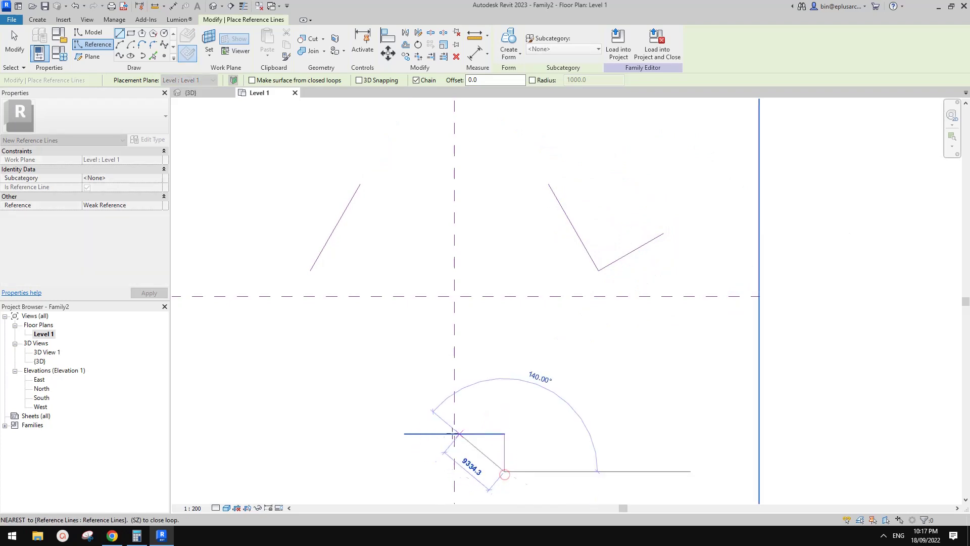
pyautogui.press('Escape')
pyautogui.press('Escape')
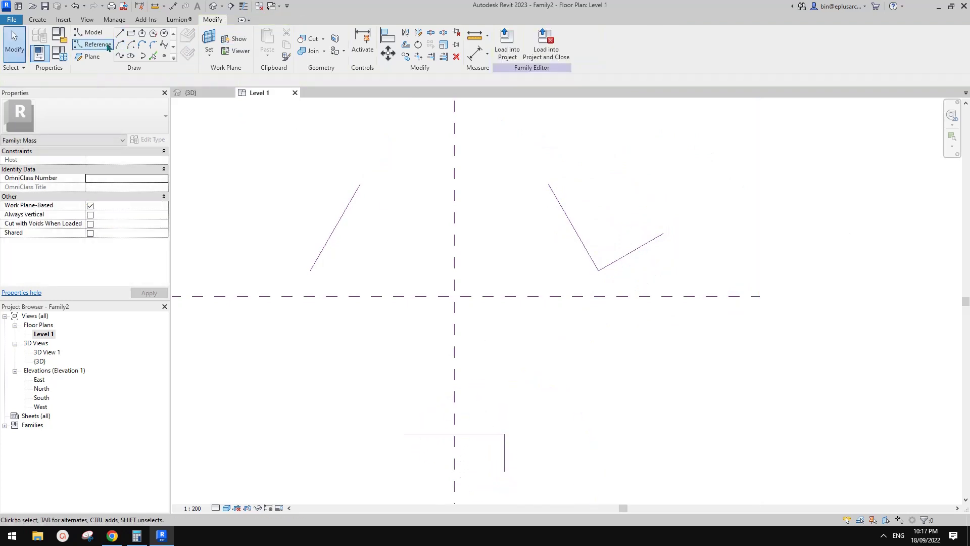
pyautogui.click(97, 44)
pyautogui.click(598, 270)
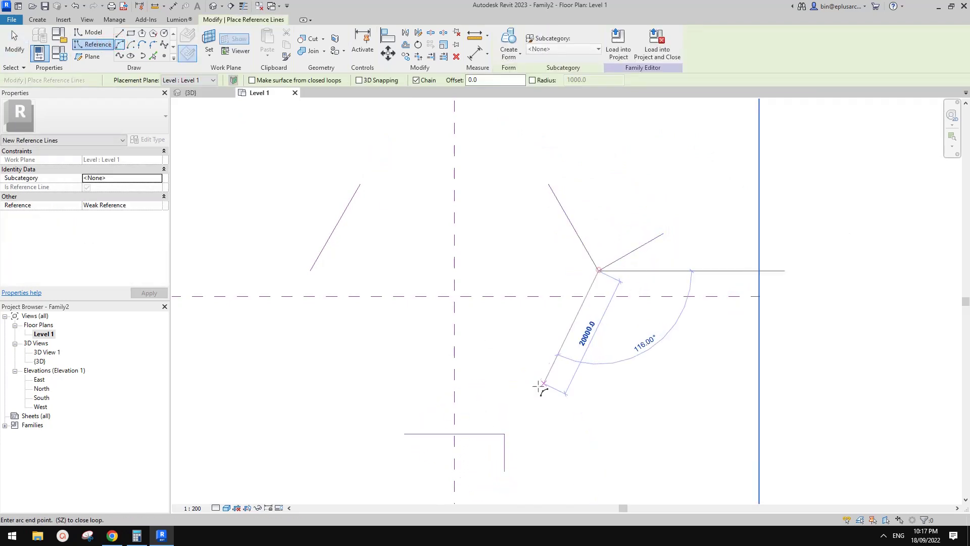
pyautogui.click(506, 432)
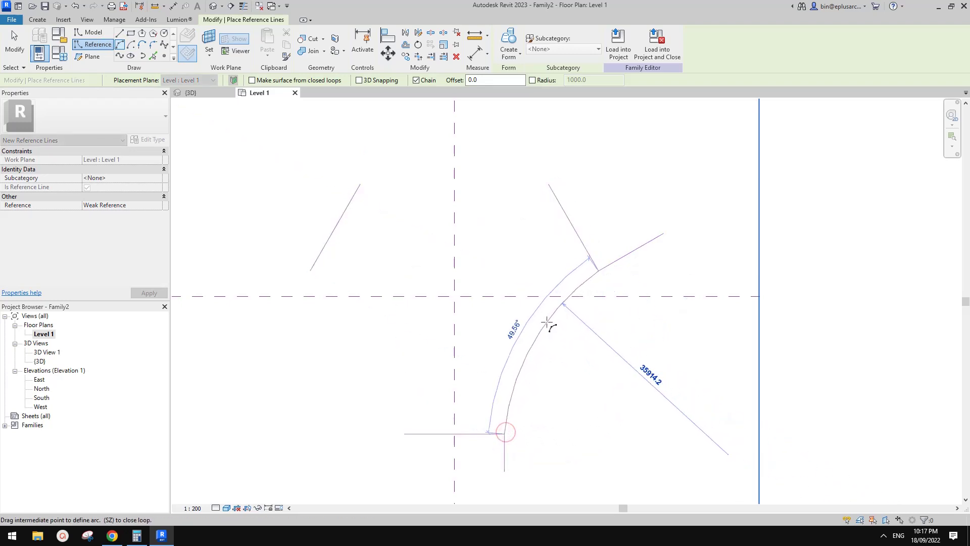
pyautogui.scroll(2, 586, 288)
pyautogui.moveTo(541, 335); pyautogui.dragTo(592, 301, button='middle')
pyautogui.press('Escape')
pyautogui.press('Escape')
pyautogui.scroll(-1, 596, 283)
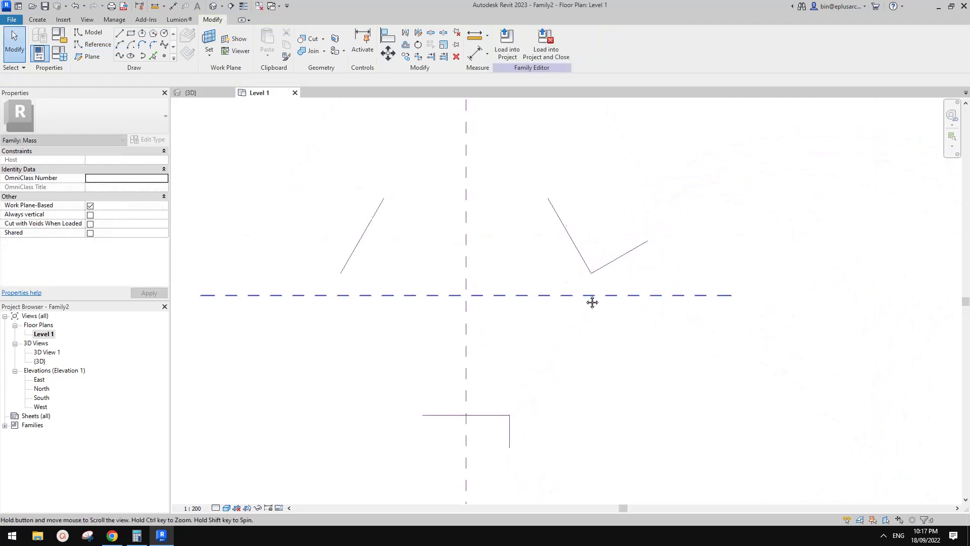
pyautogui.press('Tab')
pyautogui.click(615, 258)
pyautogui.press('Tab')
pyautogui.click(509, 432)
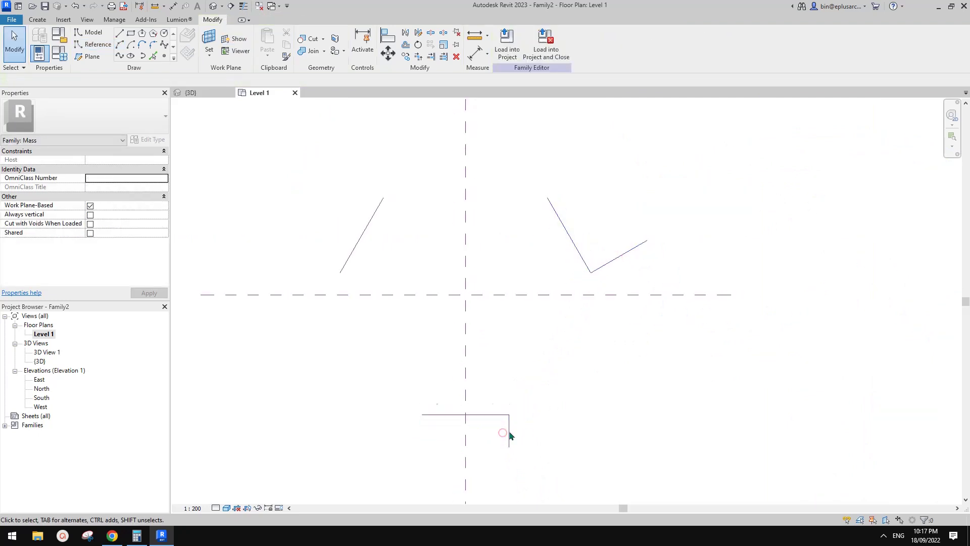
pyautogui.press('Escape')
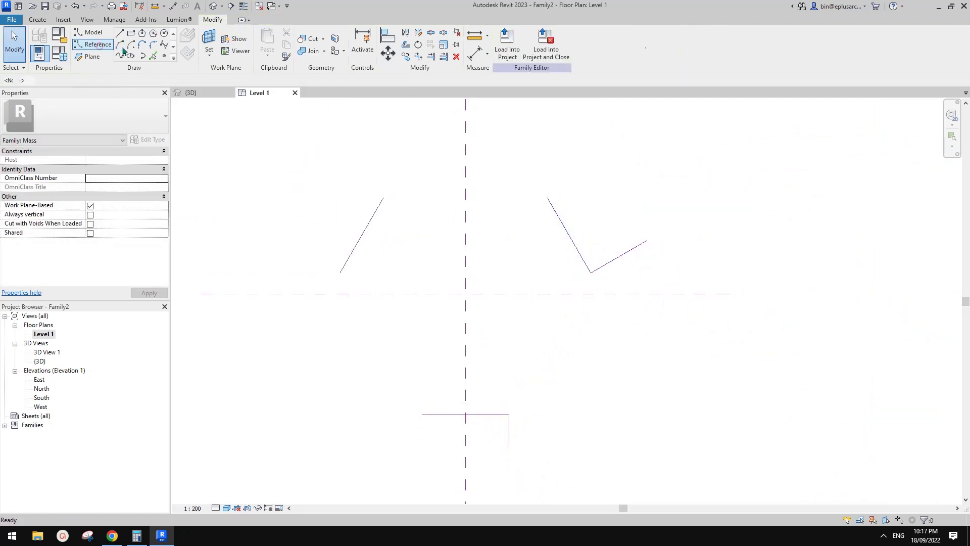
# Draw a trial straight reference line from the upper-right line's lower end to the bottom line's right end, and delete it.
pyautogui.click(123, 49)
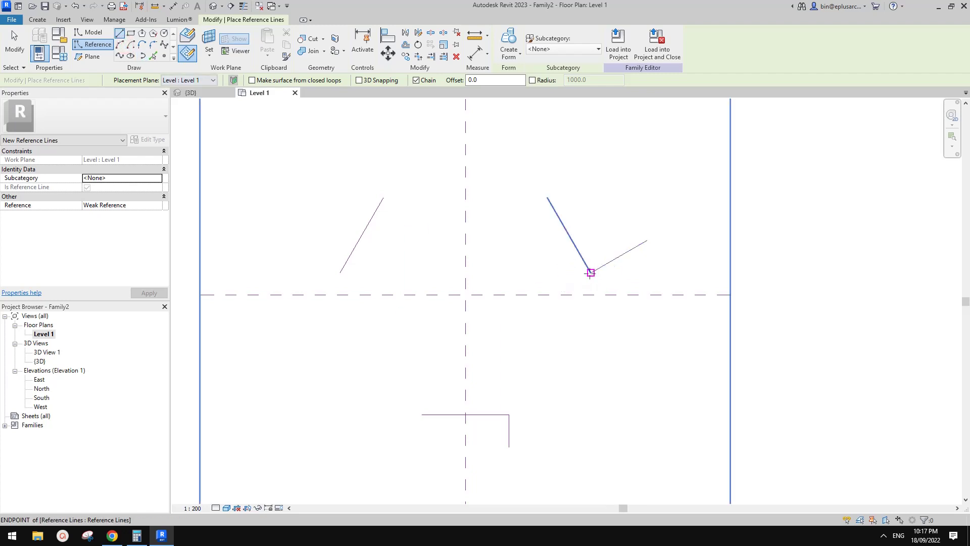
pyautogui.click(591, 273)
pyautogui.click(509, 415)
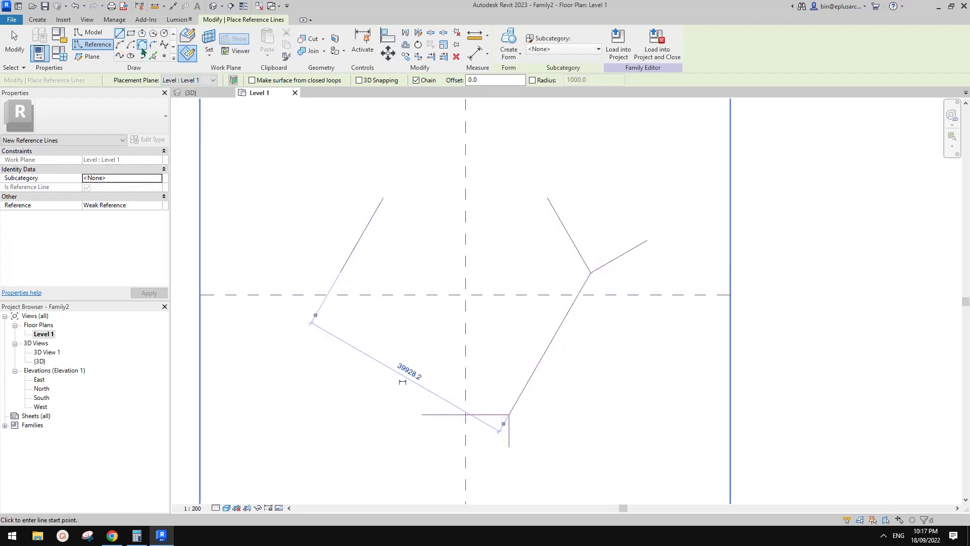
pyautogui.press('Escape')
pyautogui.press('Escape')
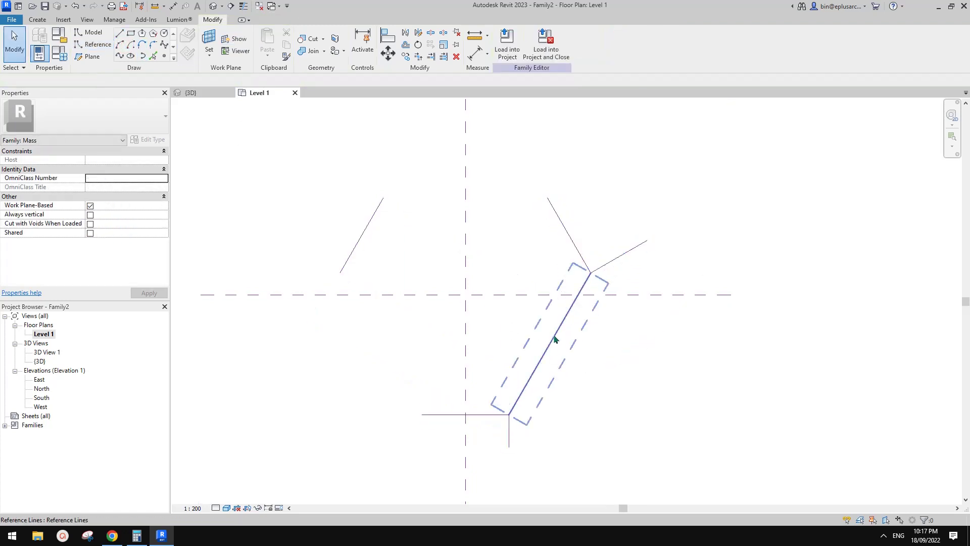
pyautogui.click(553, 340)
pyautogui.press('Delete')
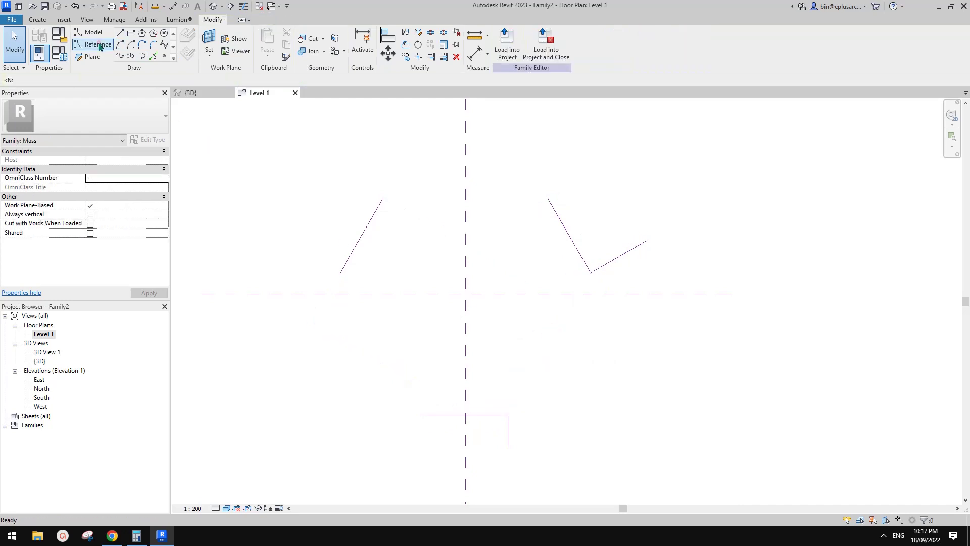
# Draw a reference arc from the upper-right line's lower end to the bottom line's right end, bulging toward the centre, radius about 26063.
pyautogui.click(98, 45)
pyautogui.click(591, 272)
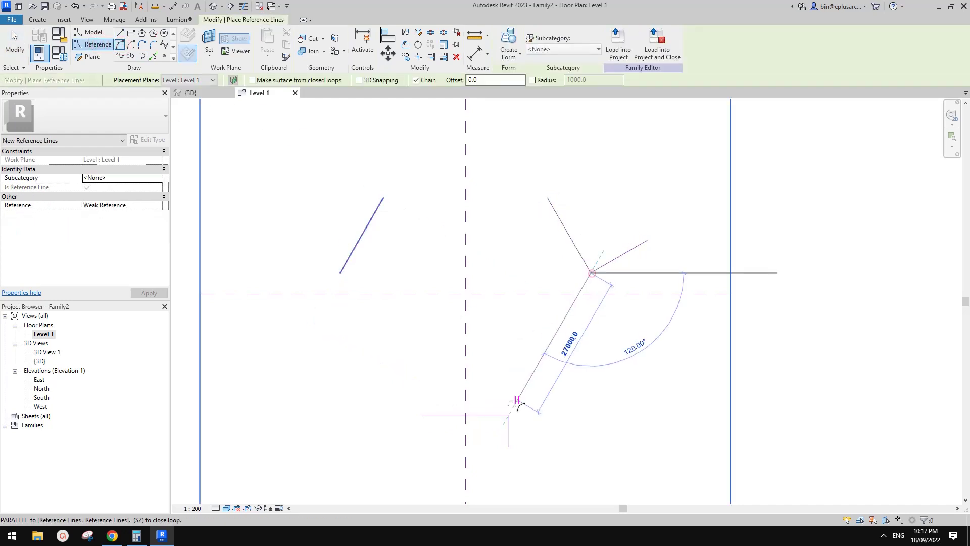
pyautogui.click(509, 414)
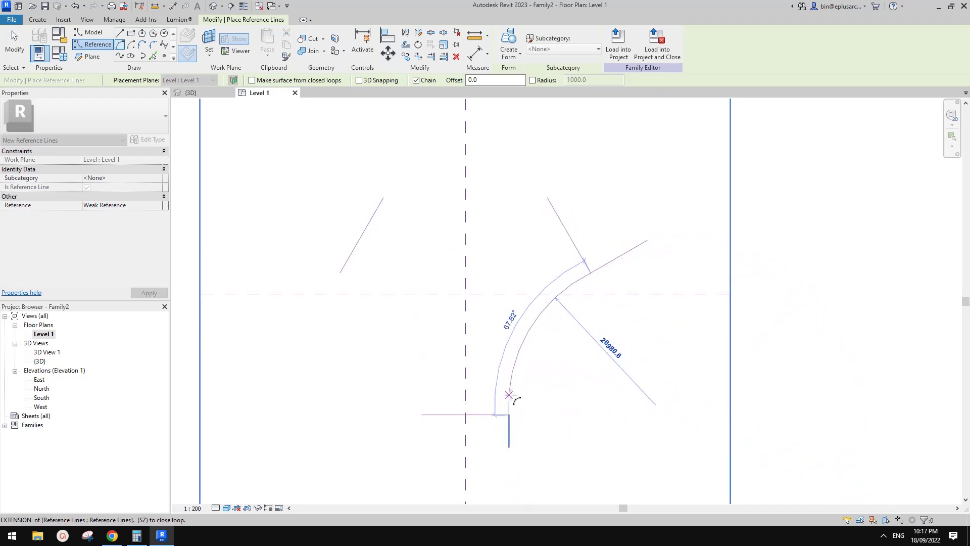
pyautogui.click(514, 393)
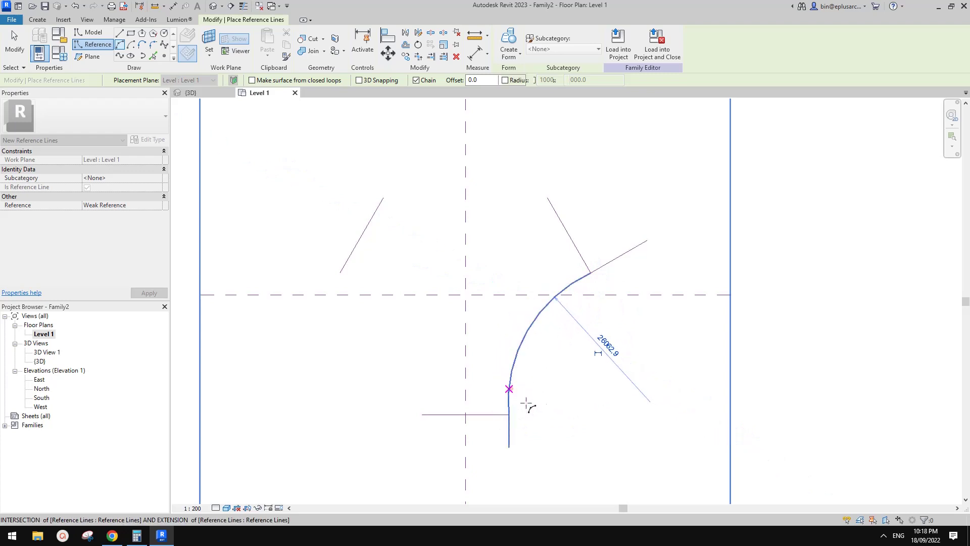
pyautogui.press('Escape')
pyautogui.press('Escape')
# Delete the two straight helper reference lines that extend outward from the ends of the arc.
pyautogui.scroll(1, 614, 260)
pyautogui.press('Tab')
pyautogui.press('Tab')
pyautogui.press('Tab')
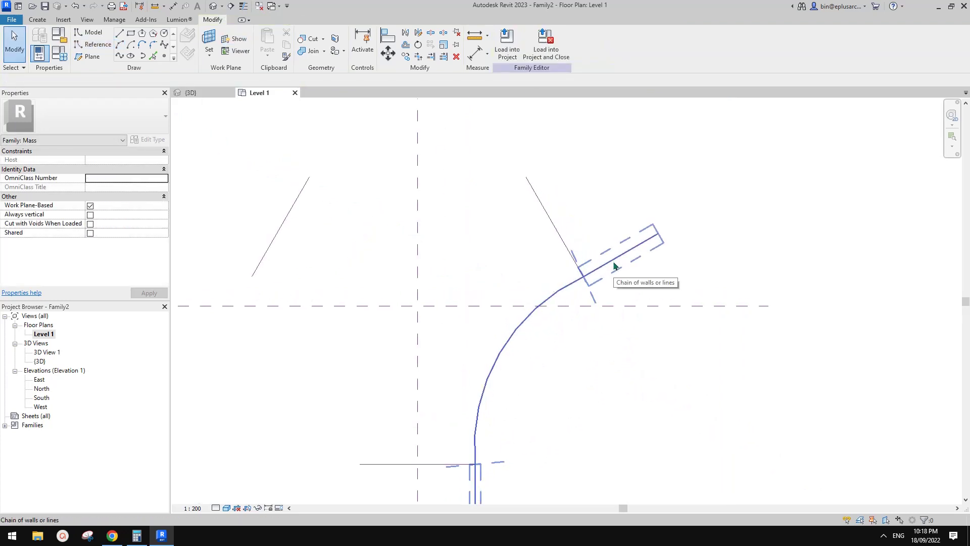
pyautogui.moveTo(710, 268); pyautogui.dragTo(596, 188)
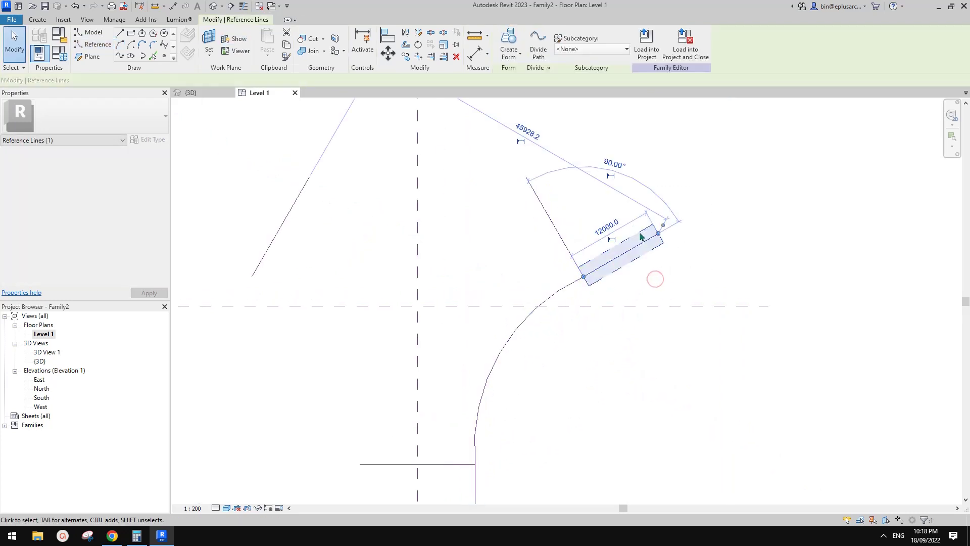
pyautogui.press('Delete')
pyautogui.scroll(-1, 639, 314)
pyautogui.moveTo(639, 314); pyautogui.dragTo(669, 202, button='middle')
pyautogui.moveTo(553, 376); pyautogui.dragTo(509, 343)
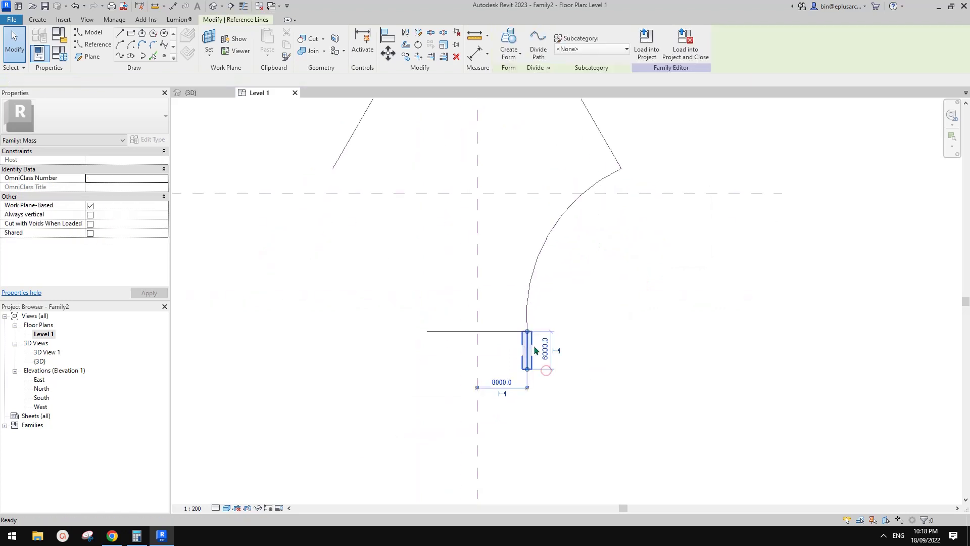
pyautogui.press('Delete')
# Mirror the reference arc about the vertical centre plane to create its counterpart on the left.
pyautogui.scroll(-3, 558, 292)
pyautogui.moveTo(558, 292); pyautogui.dragTo(617, 399, button='middle')
pyautogui.scroll(1, 617, 400)
pyautogui.press('Tab')
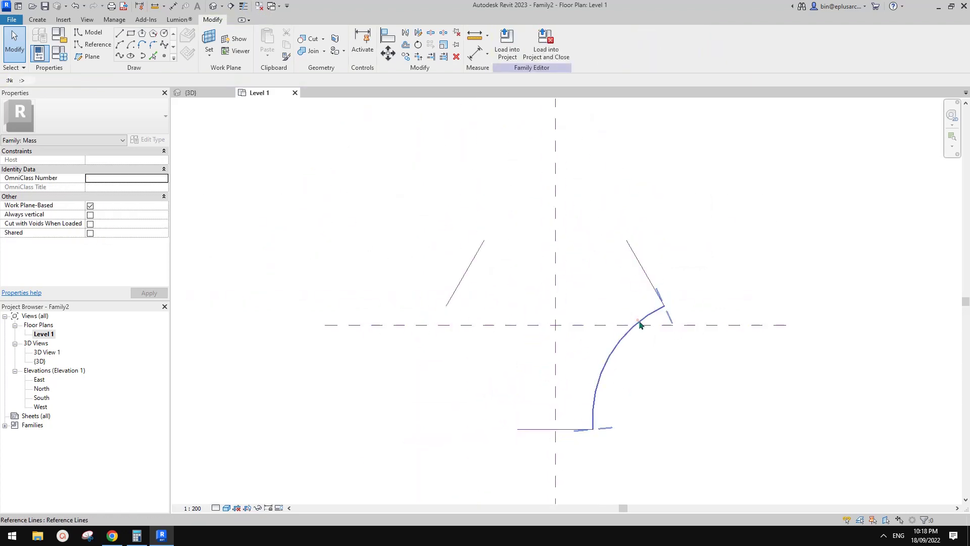
pyautogui.click(638, 324)
pyautogui.moveTo(621, 353); pyautogui.dragTo(604, 350, button='middle')
pyautogui.press('m')
pyautogui.press('m')
pyautogui.click(537, 294)
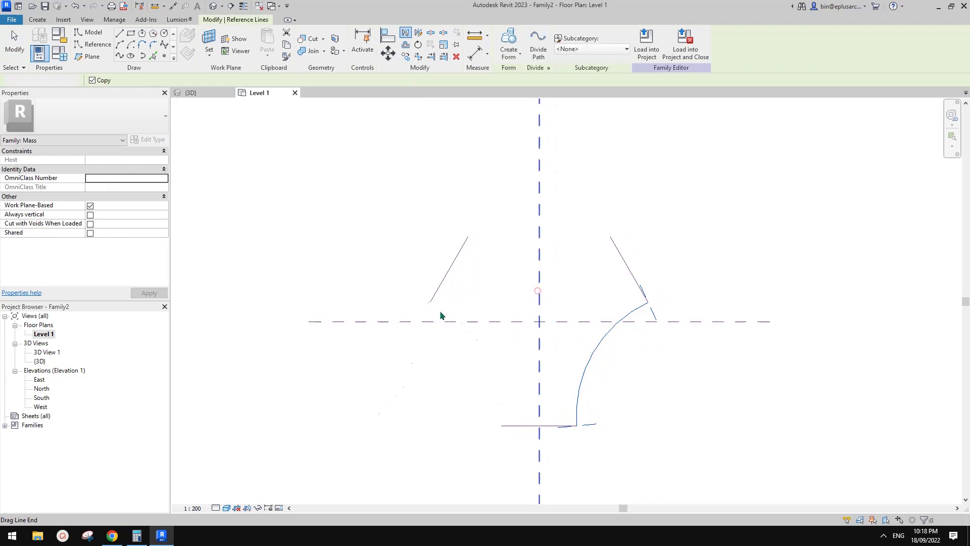
# Rotate a copy of the left arc by 120° about the centre planes' intersection to close the footprint's upper side.
pyautogui.press('r')
pyautogui.press('o')
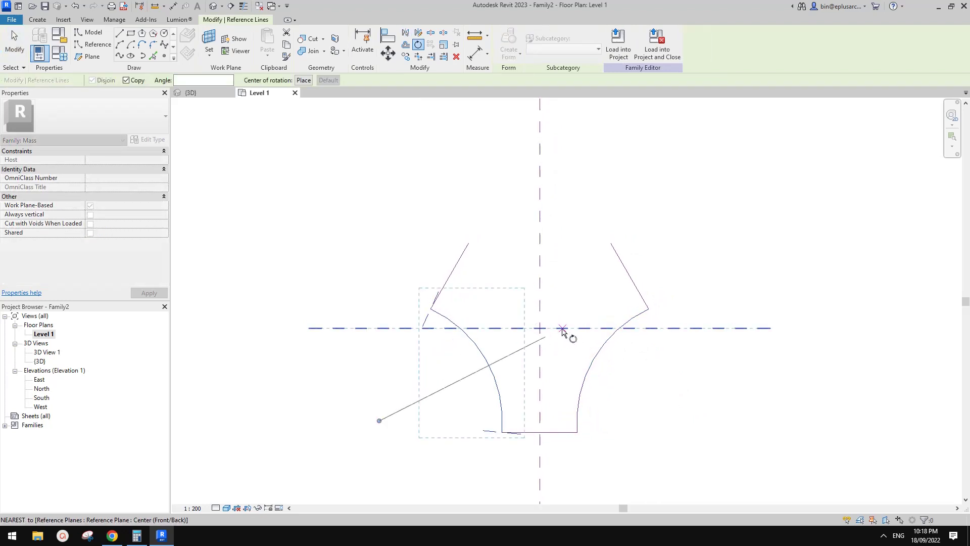
pyautogui.press('space')
pyautogui.click(540, 328)
pyautogui.click(495, 309)
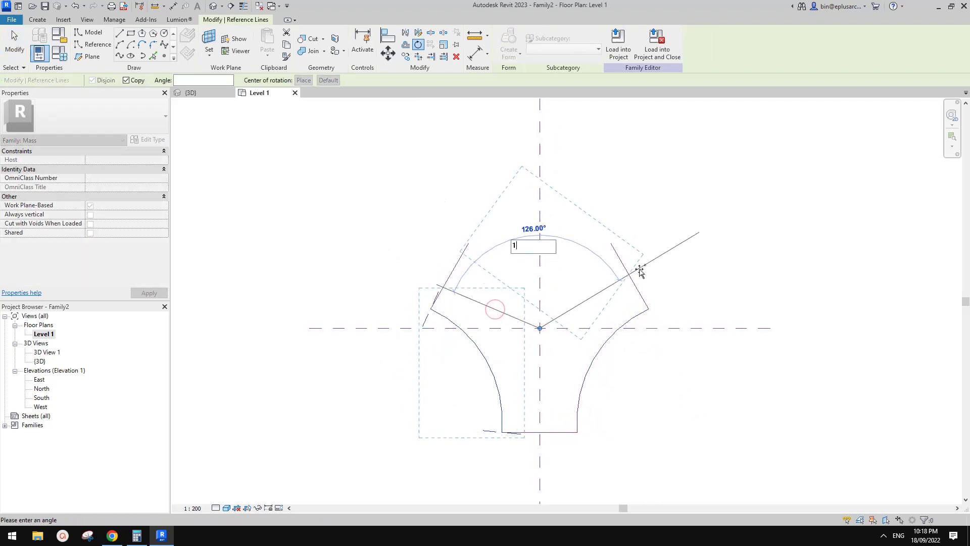
pyautogui.write('120')
pyautogui.press('Return')
pyautogui.click(477, 268)
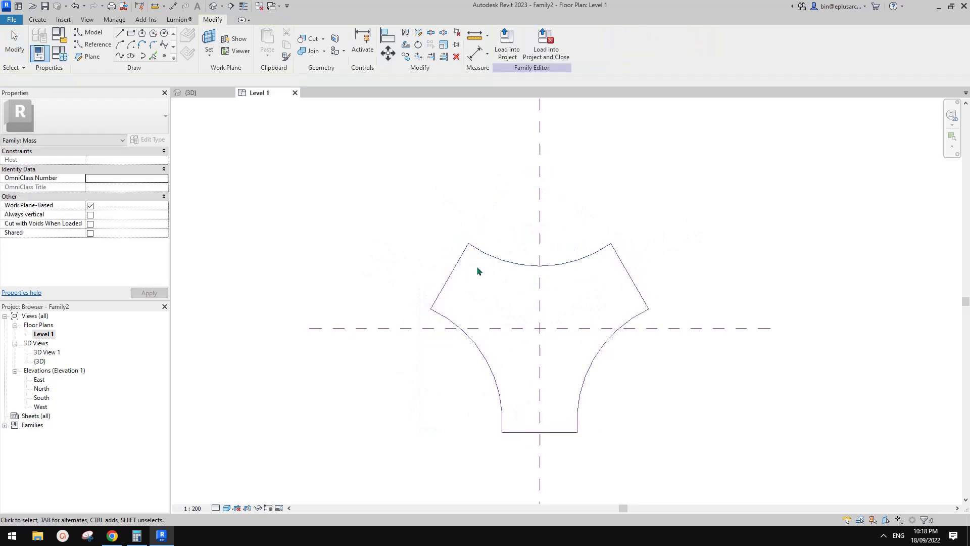
# Open the 3D view and check how the footprint's reference lines connect as a chain.
pyautogui.press('Tab')
pyautogui.click(466, 334)
pyautogui.click(544, 282)
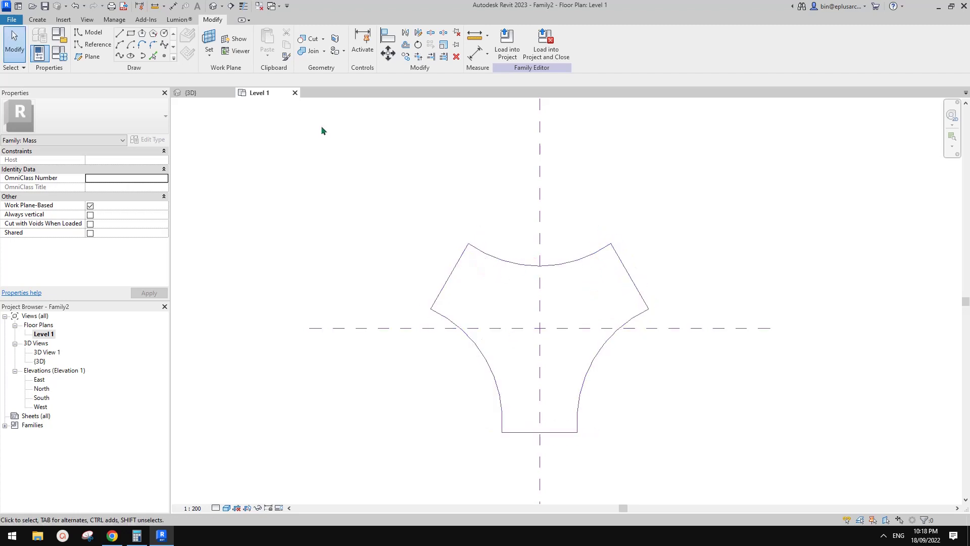
pyautogui.click(211, 8)
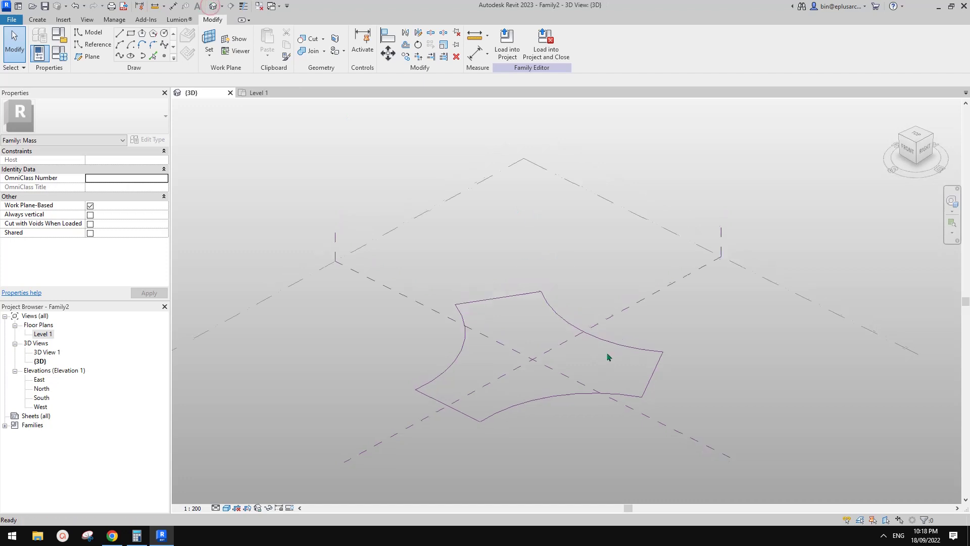
pyautogui.press('Tab')
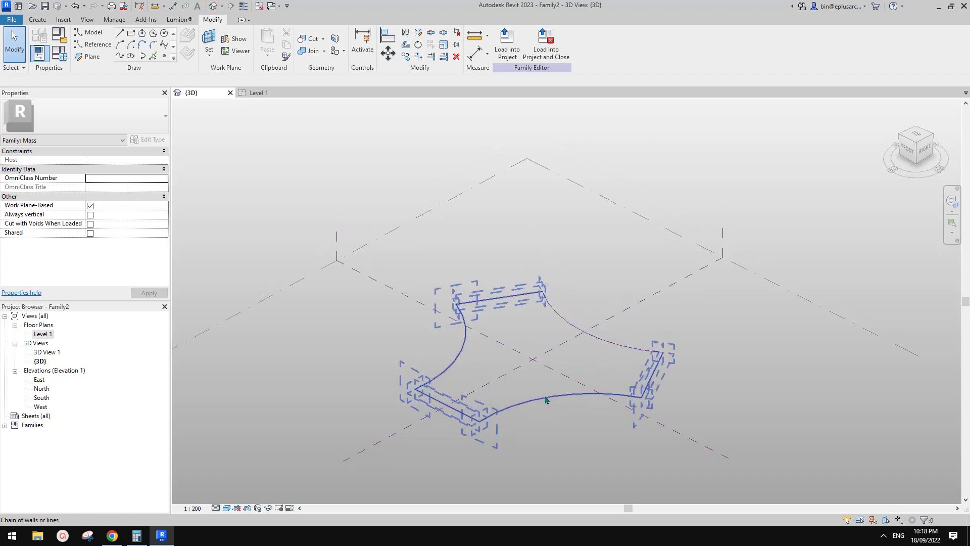
pyautogui.click(544, 394)
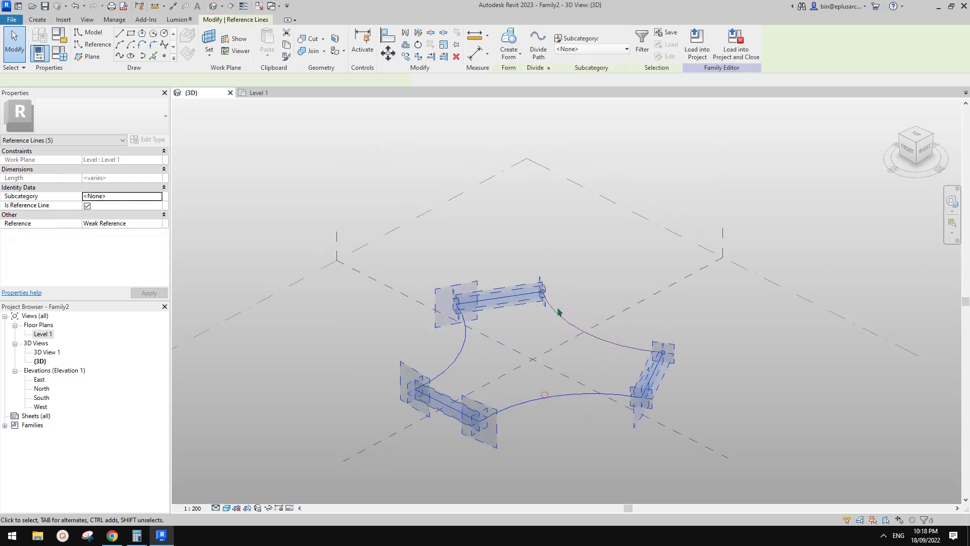
pyautogui.click(513, 339)
pyautogui.scroll(1, 272, 356)
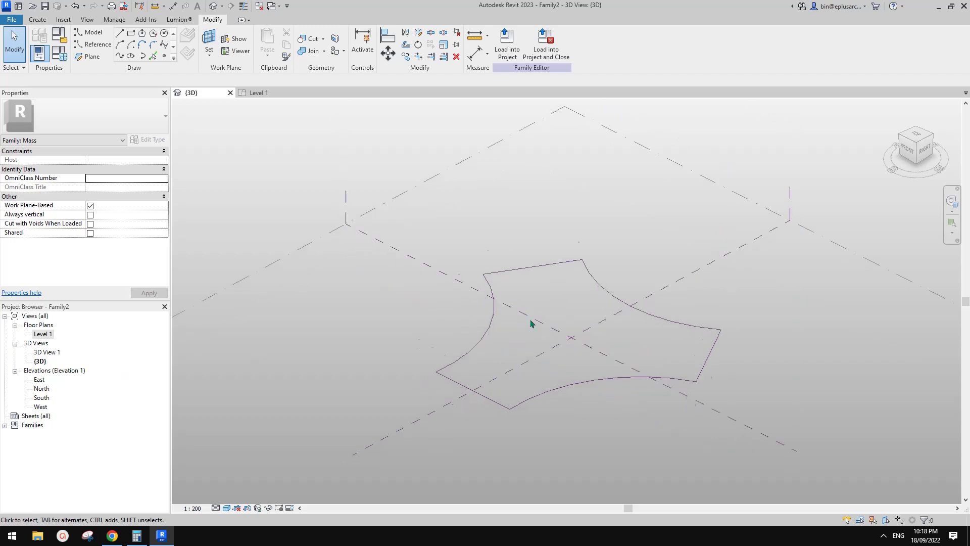
pyautogui.moveTo(325, 354); pyautogui.dragTo(326, 359, button='middle')
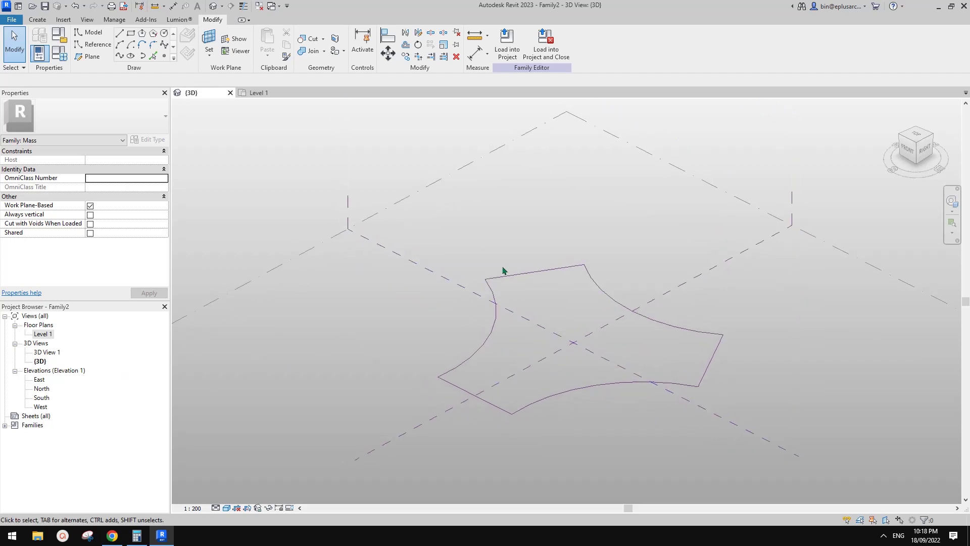
# In the North elevation, copy Level 1 upward by 15000 to create a second level.
pyautogui.doubleClick(43, 389)
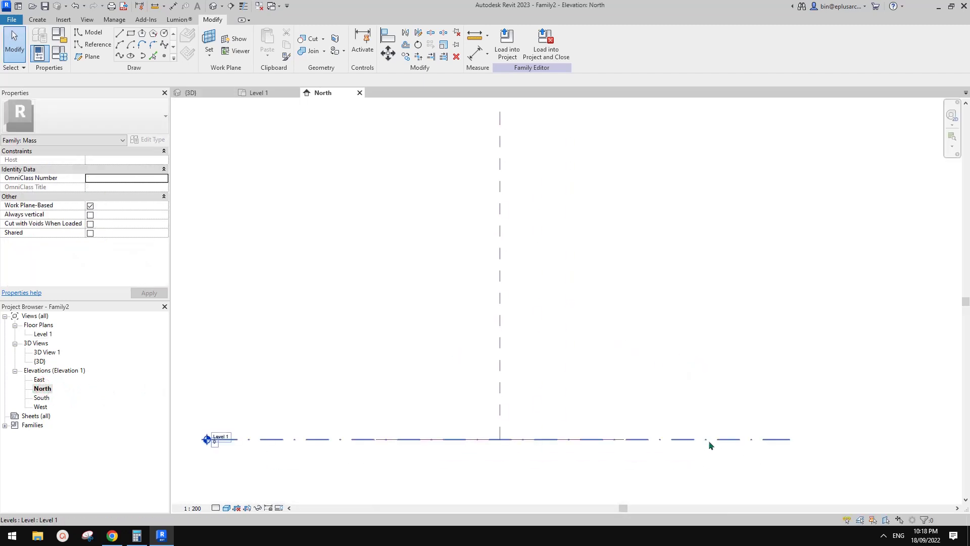
pyautogui.click(708, 441)
pyautogui.press('c')
pyautogui.click(659, 439)
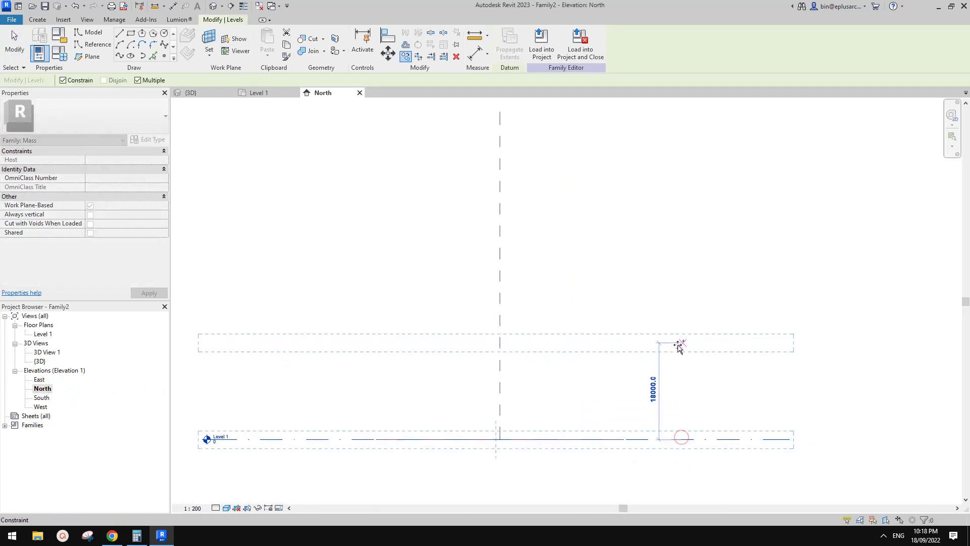
pyautogui.click(677, 359)
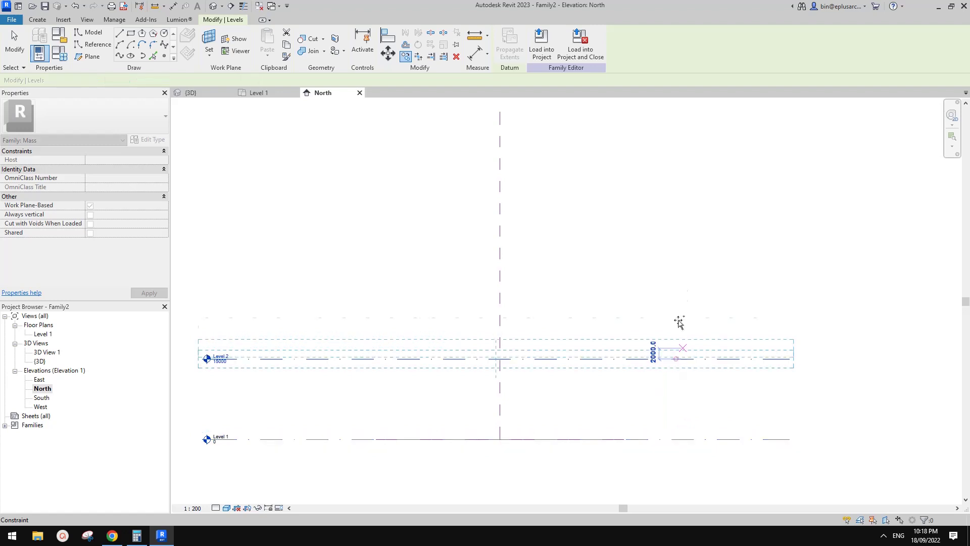
pyautogui.press('Escape')
# In the 3D view, select all six footprint reference lines and change their host to Level 2.
pyautogui.click(214, 6)
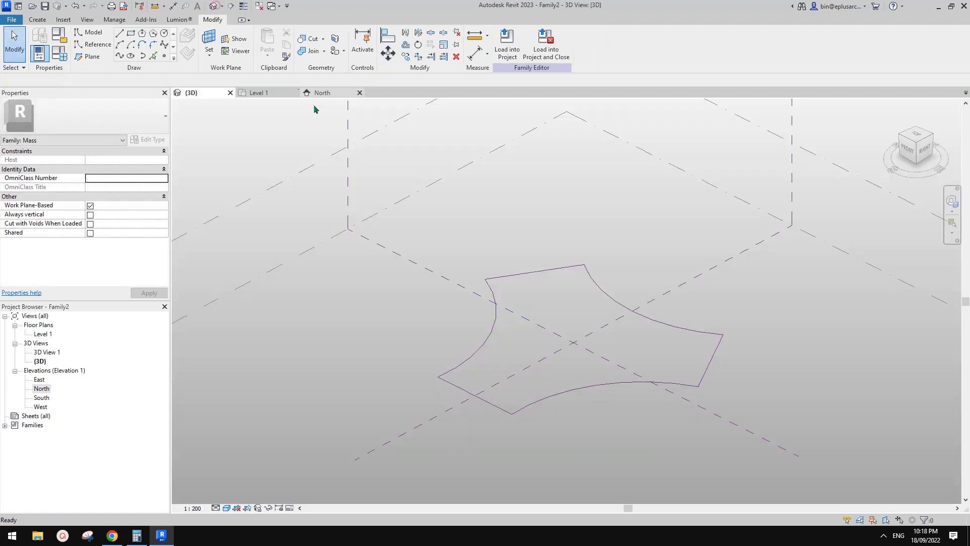
pyautogui.moveTo(412, 244); pyautogui.dragTo(789, 459)
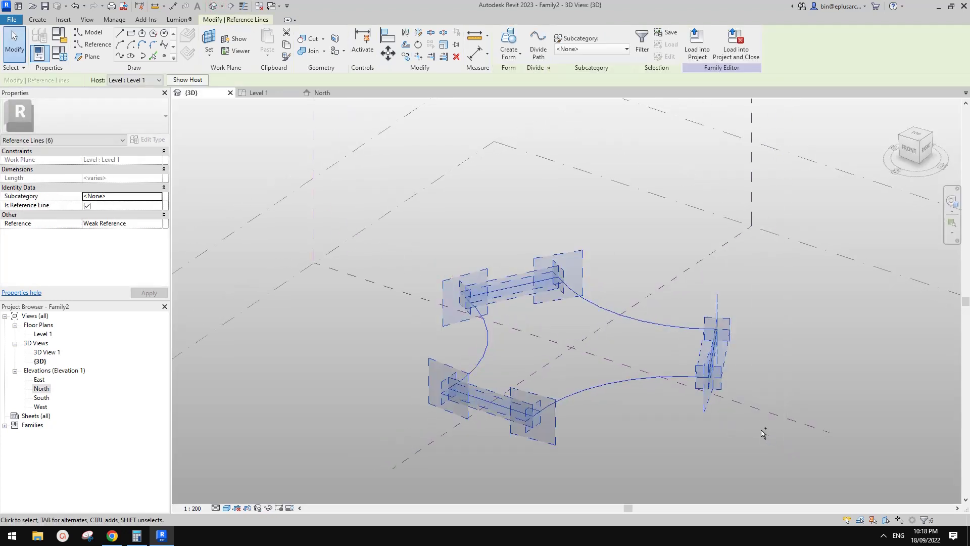
pyautogui.moveTo(494, 336); pyautogui.dragTo(493, 347, button='middle')
pyautogui.click(140, 80)
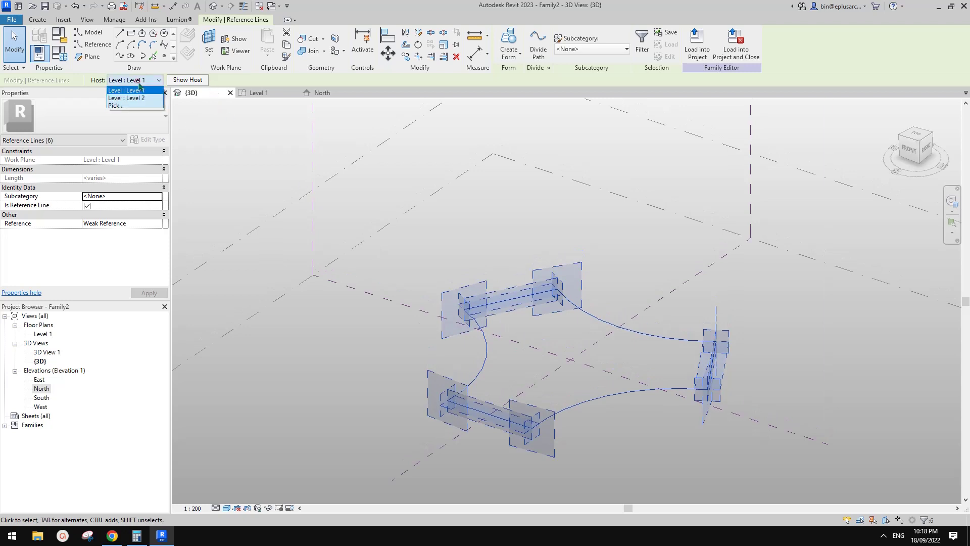
pyautogui.click(141, 98)
pyautogui.scroll(-1, 558, 317)
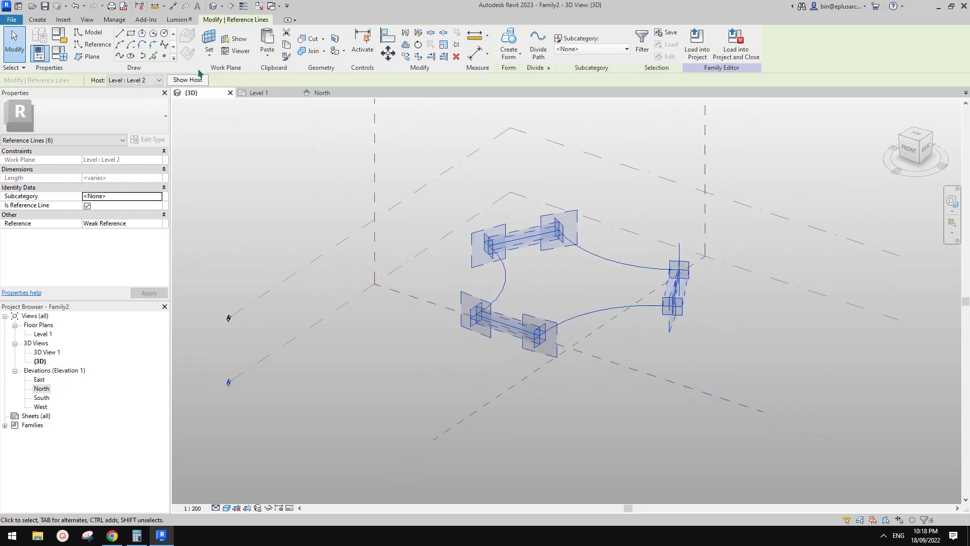
# Copy the six selected Level 2 footprint reference lines and paste them aligned onto Level 1.
pyautogui.click(211, 53)
pyautogui.click(273, 55)
pyautogui.click(301, 146)
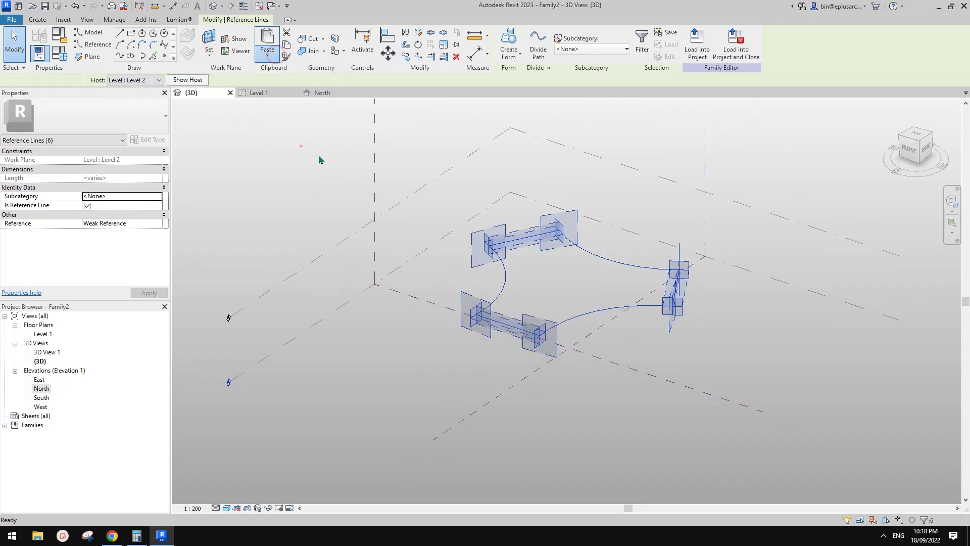
pyautogui.moveTo(657, 372); pyautogui.dragTo(665, 311, button='middle')
pyautogui.keyDown('shift'); pyautogui.moveTo(617, 288); pyautogui.dragTo(367, 337, button='middle'); pyautogui.keyUp('shift')
pyautogui.press('Escape')
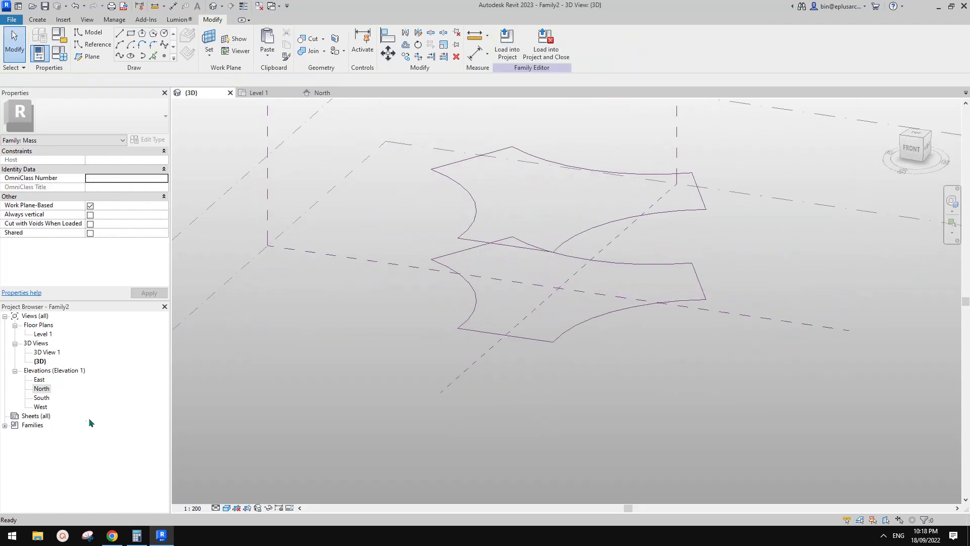
# Check the reference building image in the browser document, and return to Revit with the Level 1 floor plan open.
pyautogui.click(118, 534)
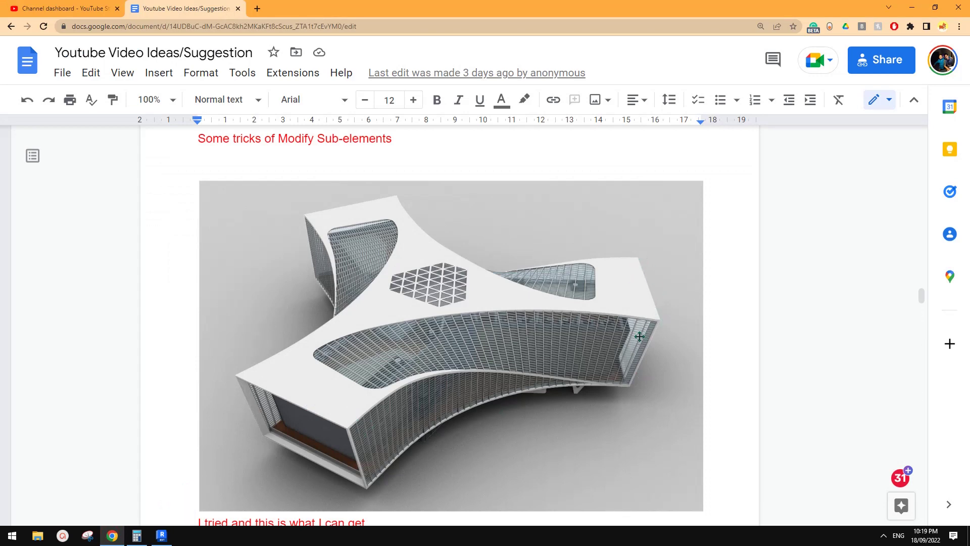
pyautogui.click(162, 537)
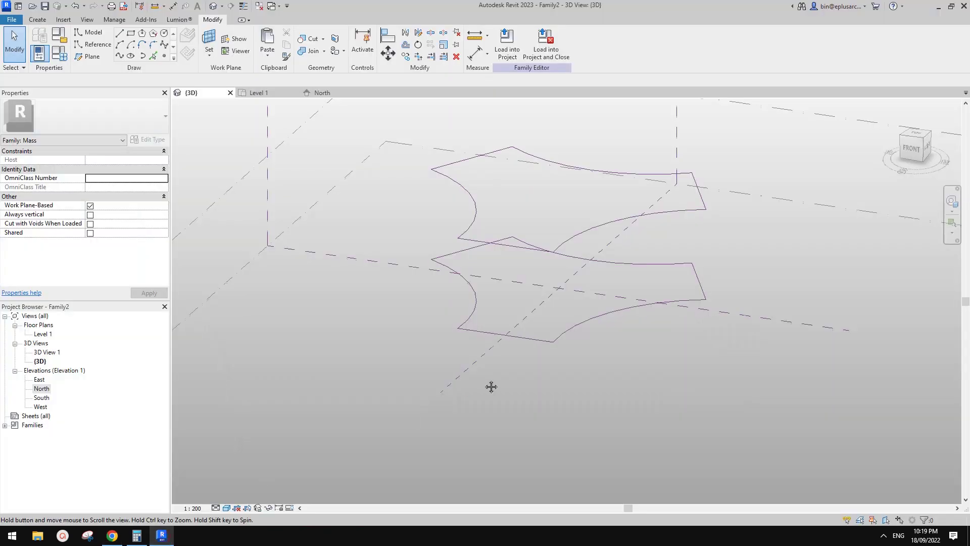
pyautogui.doubleClick(42, 334)
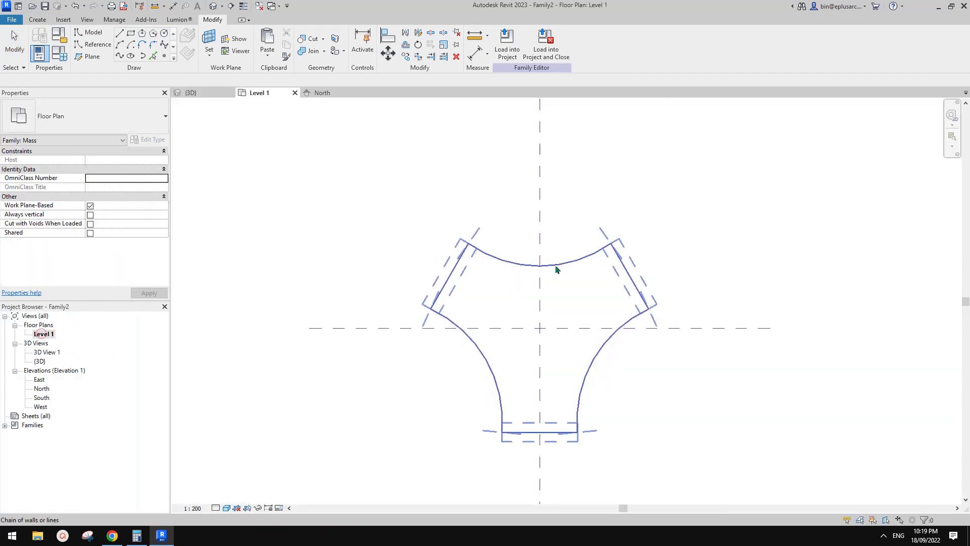
# Move the upper-right arm's end line of the Level 2 footprint 3000 outward, perpendicular to itself.
pyautogui.moveTo(620, 289); pyautogui.dragTo(635, 283)
pyautogui.hotkey('ctrl', 'z')
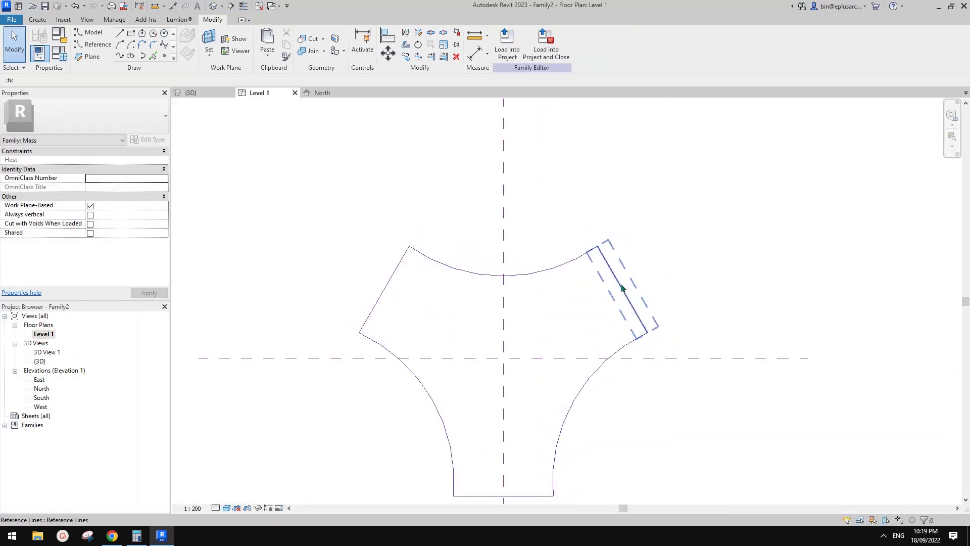
pyautogui.click(623, 287)
pyautogui.moveTo(623, 282); pyautogui.dragTo(613, 283, button='middle')
pyautogui.keyDown('ctrl'); pyautogui.moveTo(610, 284); pyautogui.dragTo(633, 279); pyautogui.keyUp('ctrl')
pyautogui.press('m')
pyautogui.press('v')
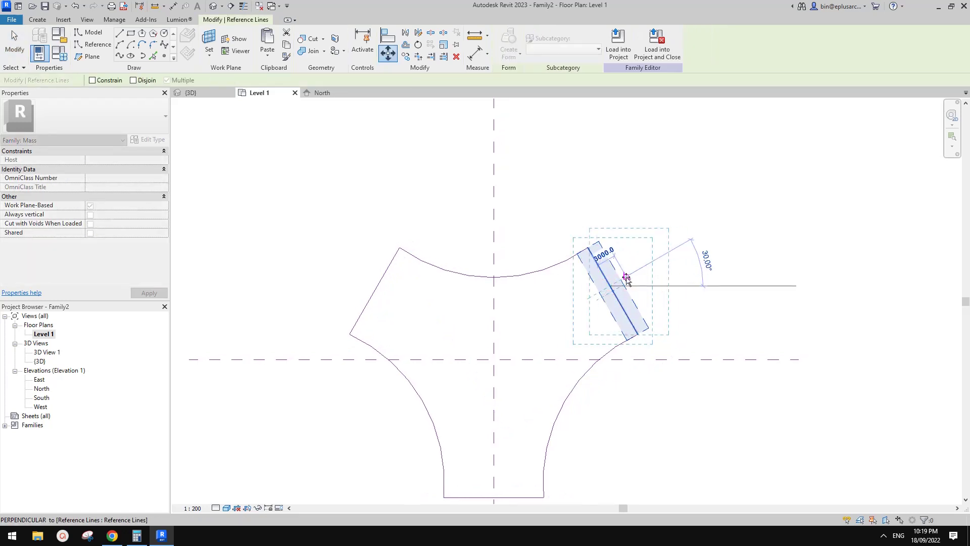
pyautogui.click(626, 277)
# Move the upper-left arm's end line of the Level 2 footprint outward by the same 3000.
pyautogui.moveTo(408, 285); pyautogui.dragTo(443, 288, button='middle')
pyautogui.press('Escape')
pyautogui.press('Tab')
pyautogui.press('Tab')
pyautogui.click(439, 288)
pyautogui.press('m')
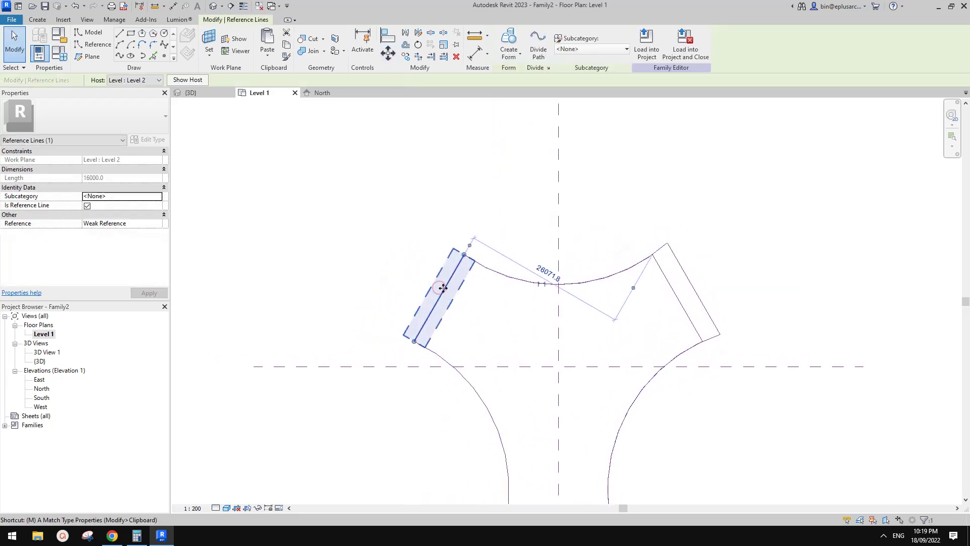
pyautogui.press('m')
pyautogui.press('v')
pyautogui.click(443, 288)
pyautogui.click(428, 279)
# Move the lower arm's end line of the Level 2 footprint 3000 straight outward.
pyautogui.moveTo(481, 422); pyautogui.dragTo(477, 269, button='middle')
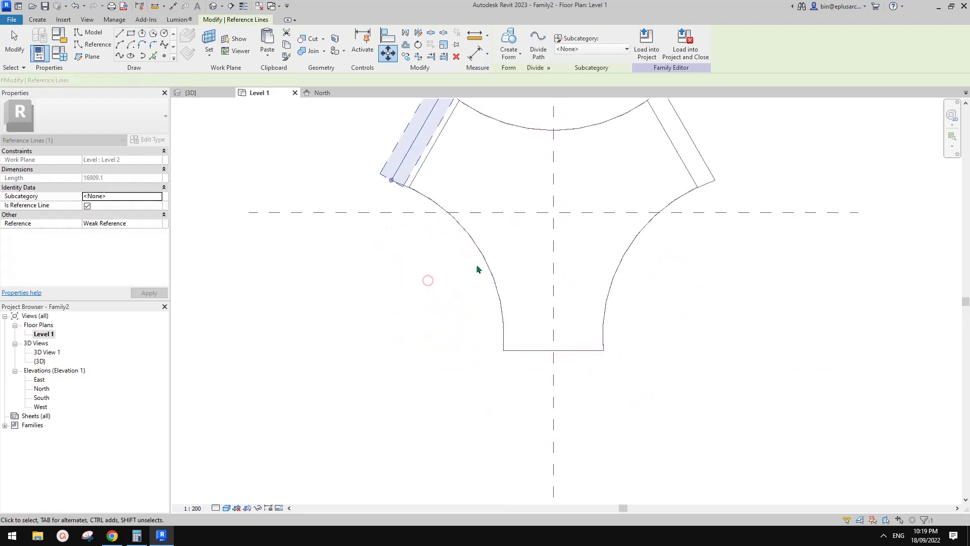
pyautogui.press('Escape')
pyautogui.press('Tab')
pyautogui.press('Tab')
pyautogui.click(562, 350)
pyautogui.click(565, 350)
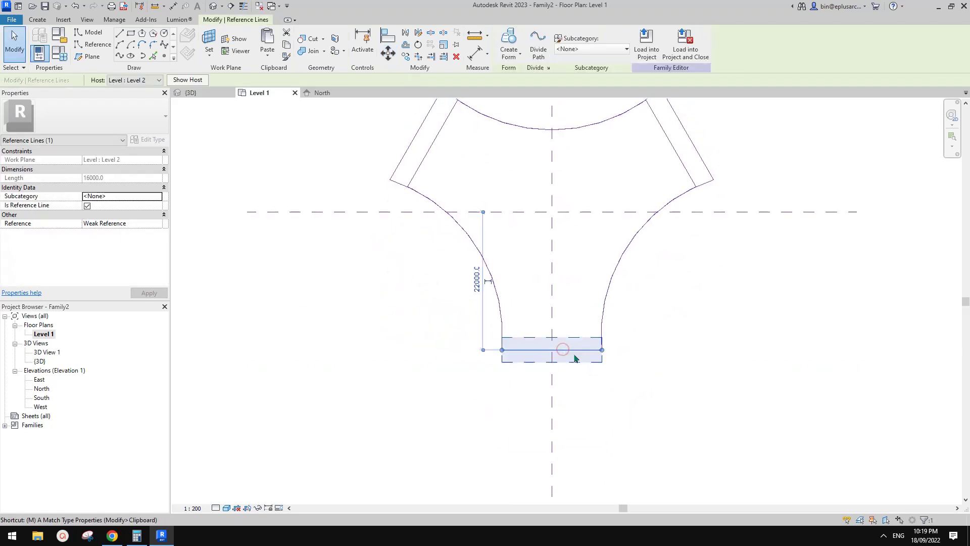
pyautogui.press('m')
pyautogui.press('v')
pyautogui.click(570, 349)
pyautogui.click(570, 367)
pyautogui.moveTo(441, 162); pyautogui.dragTo(428, 159, button='middle')
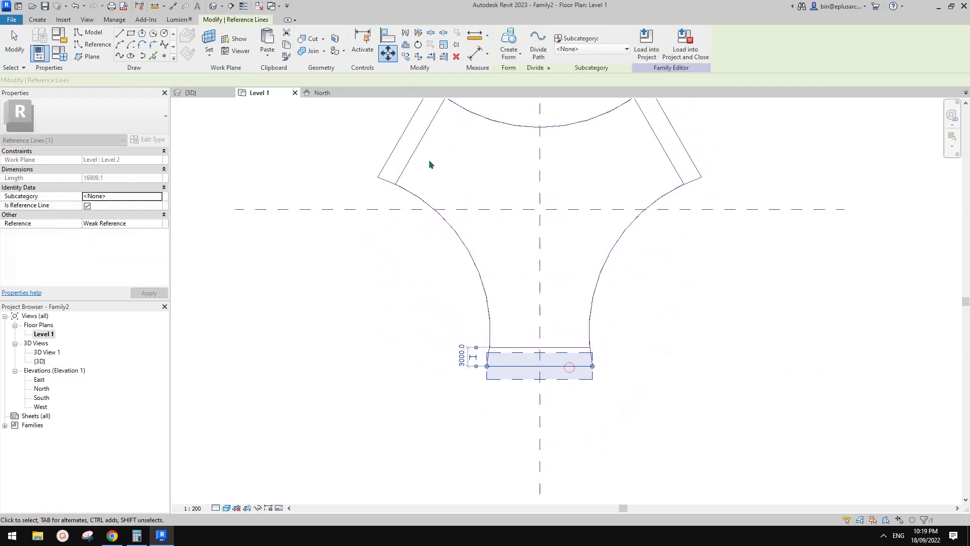
pyautogui.press('Escape')
# In the 3D view, select both closed footprint chains and create a solid form between them.
pyautogui.click(216, 9)
pyautogui.keyDown('shift'); pyautogui.moveTo(664, 251); pyautogui.dragTo(672, 219, button='middle'); pyautogui.keyUp('shift')
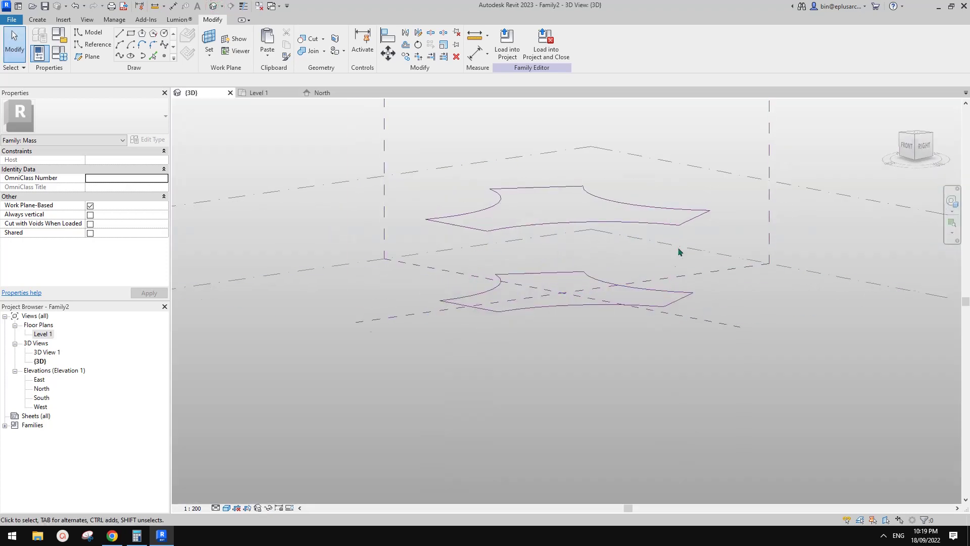
pyautogui.keyDown('shift'); pyautogui.moveTo(679, 252); pyautogui.dragTo(717, 304, button='middle'); pyautogui.keyUp('shift')
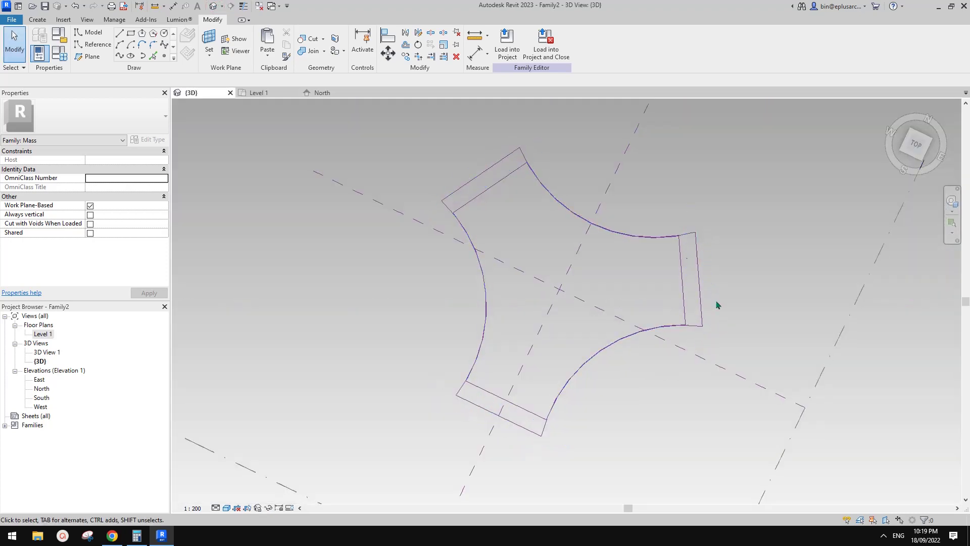
pyautogui.keyDown('shift'); pyautogui.moveTo(560, 222); pyautogui.dragTo(621, 202, button='middle'); pyautogui.keyUp('shift')
pyautogui.press('Tab')
pyautogui.click(700, 262)
pyautogui.press('Tab')
pyautogui.keyDown('ctrl'); pyautogui.click(643, 265); pyautogui.keyUp('ctrl')
pyautogui.click(507, 39)
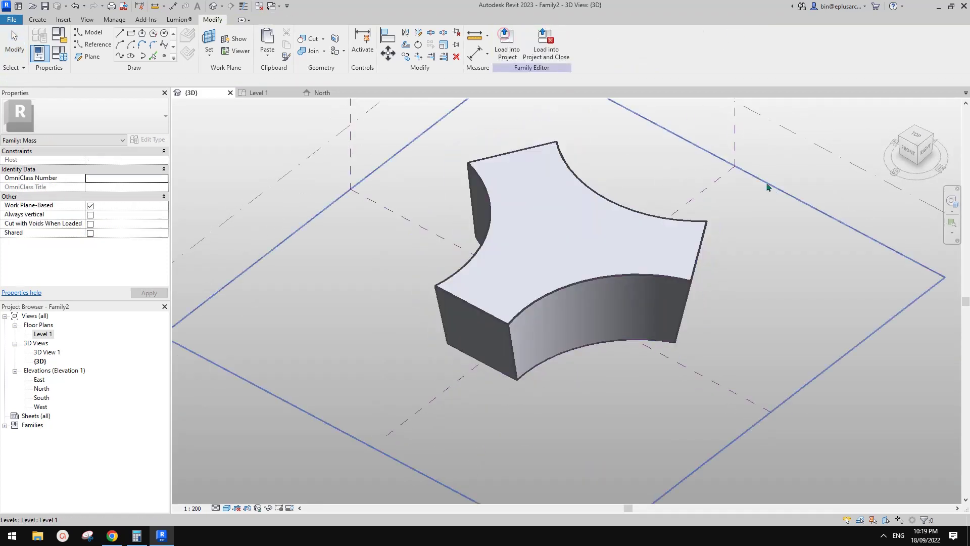
# Inspect the solid form and compare it with the reference building image in the browser document.
pyautogui.keyDown('shift'); pyautogui.moveTo(758, 190); pyautogui.dragTo(215, 450, button='middle'); pyautogui.keyUp('shift')
pyautogui.click(113, 534)
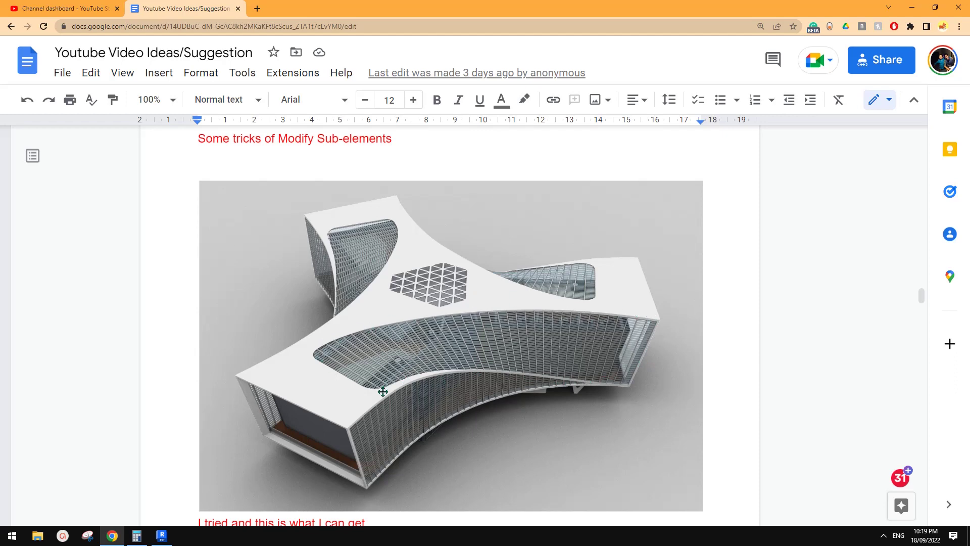
pyautogui.click(161, 536)
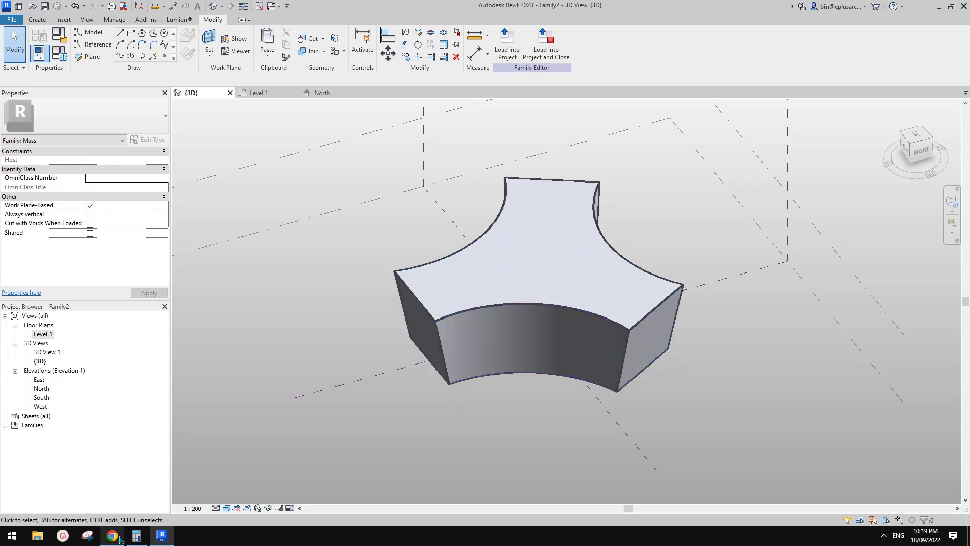
# Temporarily hide the solid form in the 3D view so only the two footprints are displayed.
pyautogui.keyDown('shift'); pyautogui.moveTo(493, 372); pyautogui.dragTo(568, 368, button='middle'); pyautogui.keyUp('shift')
pyautogui.scroll(3, 551, 336)
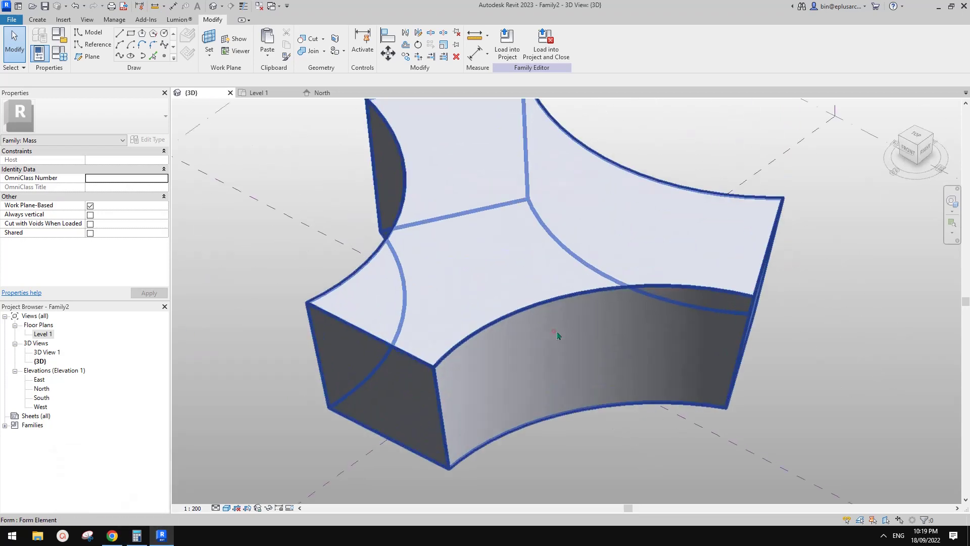
pyautogui.click(558, 336)
pyautogui.press('h')
pyautogui.press('h')
pyautogui.keyDown('shift'); pyautogui.moveTo(562, 219); pyautogui.dragTo(487, 340, button='middle'); pyautogui.keyUp('shift')
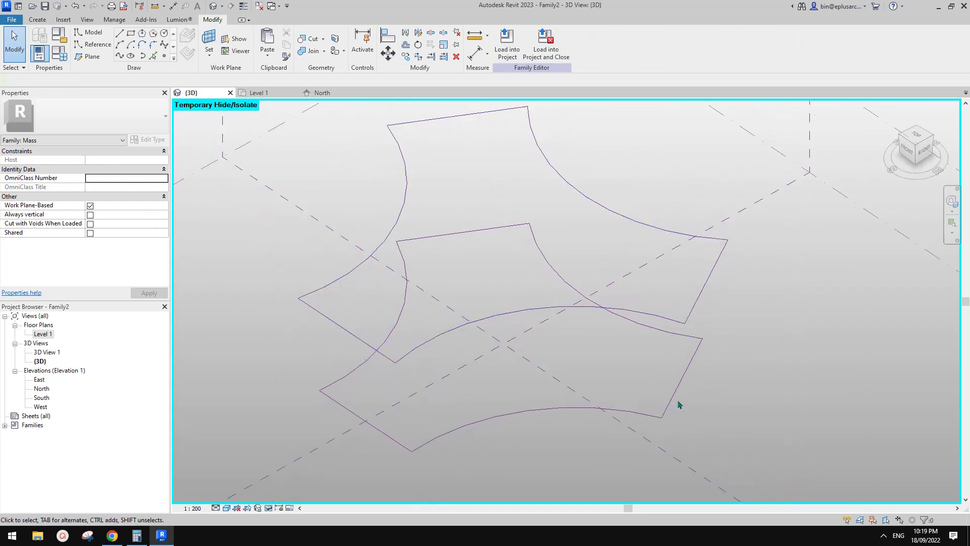
# Place a reference point on the front arc of the upper footprint, near the arc's left end.
pyautogui.press('Tab')
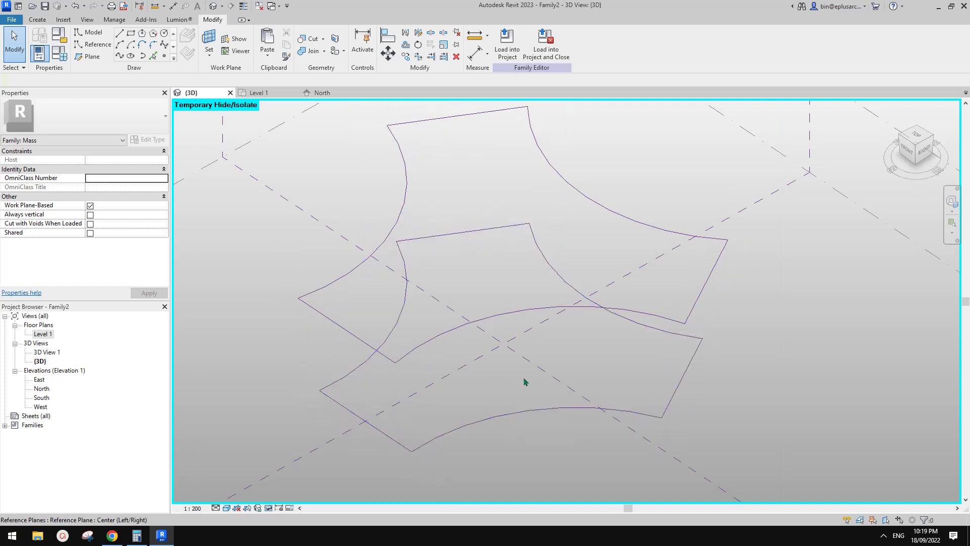
pyautogui.press('Tab')
pyautogui.scroll(4, 504, 309)
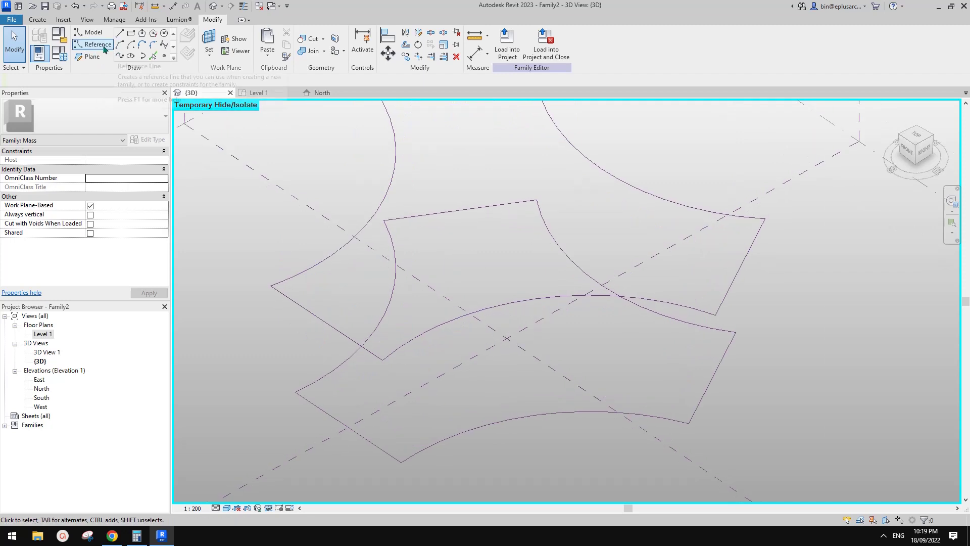
pyautogui.click(163, 57)
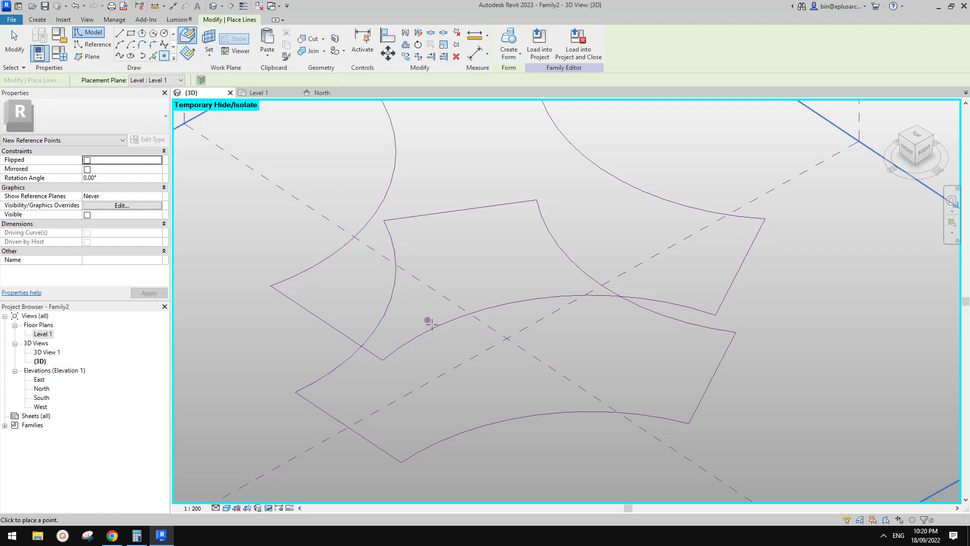
pyautogui.scroll(3, 458, 323)
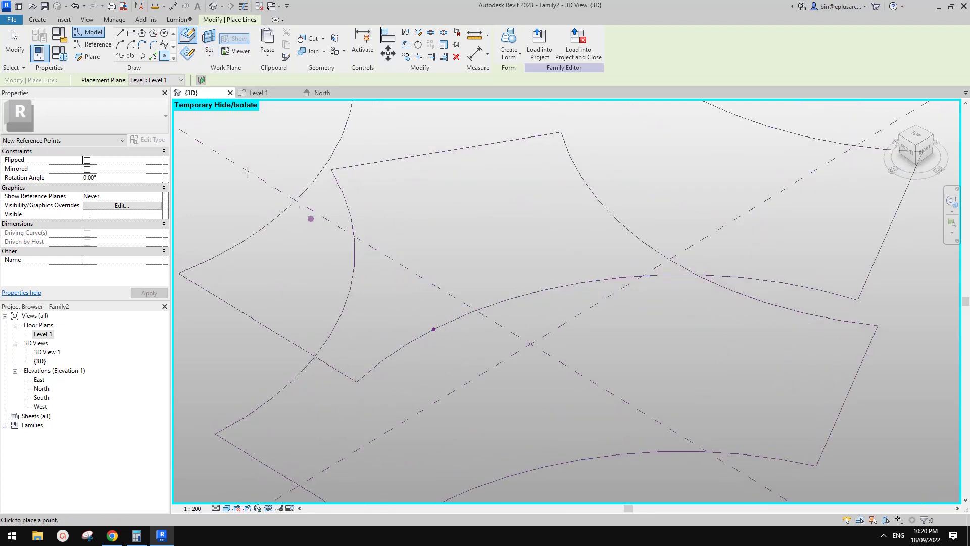
pyautogui.press('Escape')
# Draw a reference-line rectangle about 10300 wide on the reference point's work plane, starting at the point and reaching down past Level 1.
pyautogui.click(99, 44)
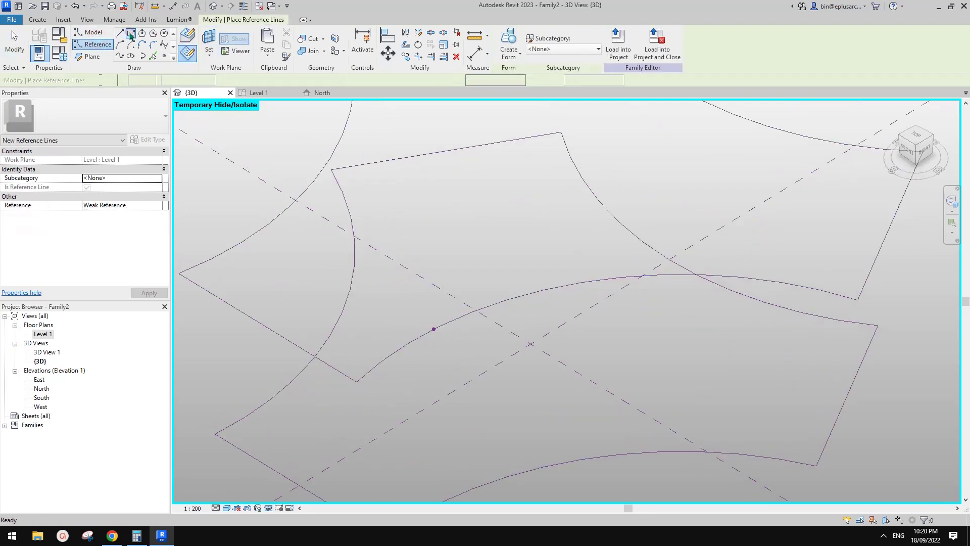
pyautogui.click(131, 33)
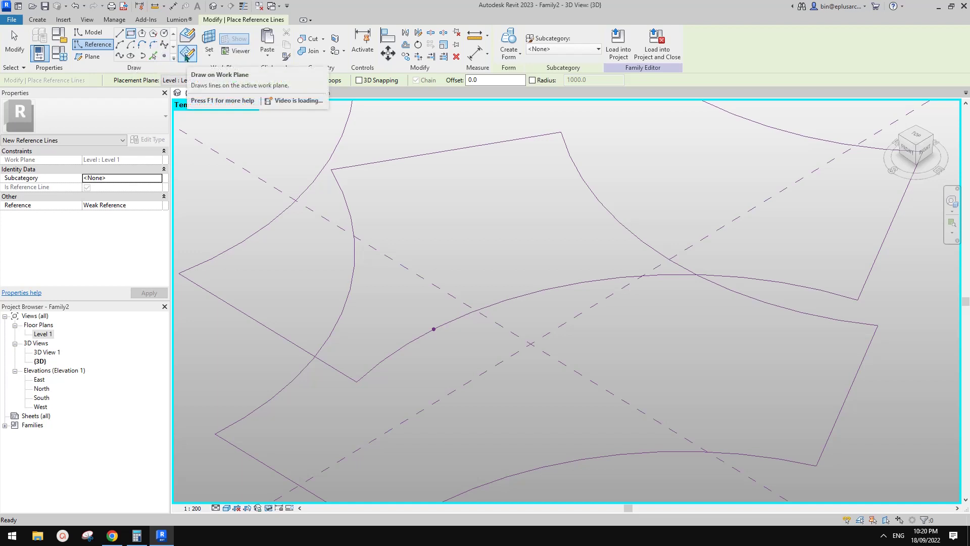
pyautogui.click(209, 41)
pyautogui.click(435, 330)
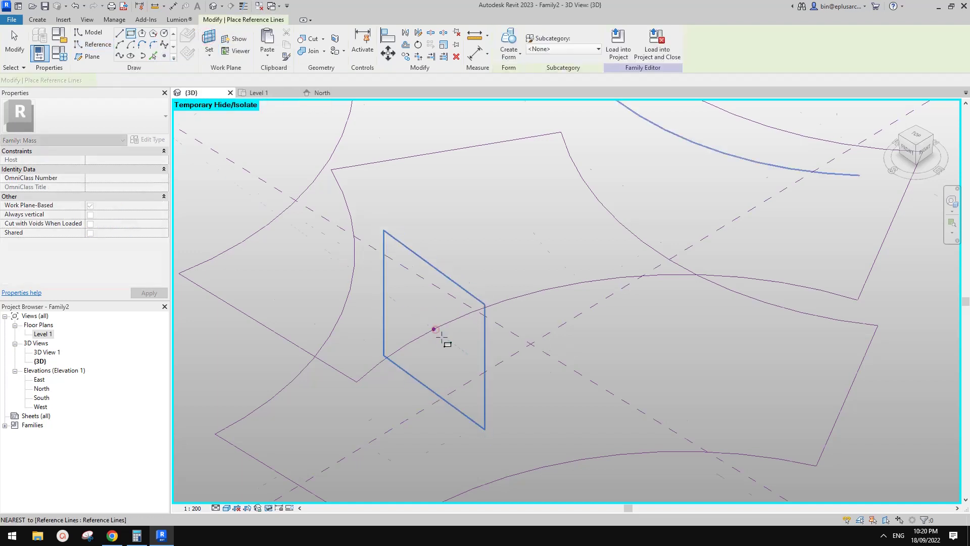
pyautogui.moveTo(444, 336)
pyautogui.keyDown('shift'); pyautogui.mouseDown(button='middle')
pyautogui.moveTo(494, 340)
pyautogui.moveTo(569, 313)
pyautogui.moveTo(520, 314)
pyautogui.mouseUp(button='middle'); pyautogui.keyUp('shift')
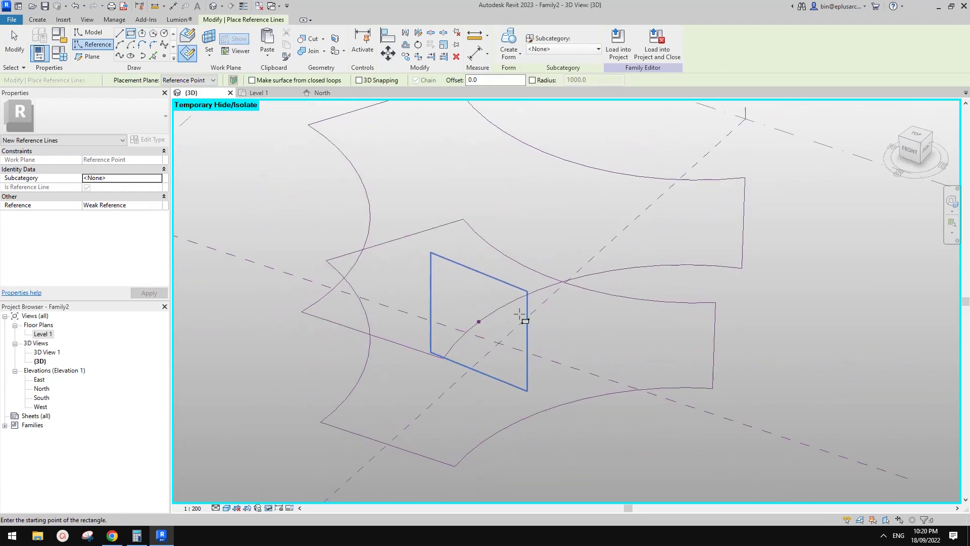
pyautogui.click(478, 321)
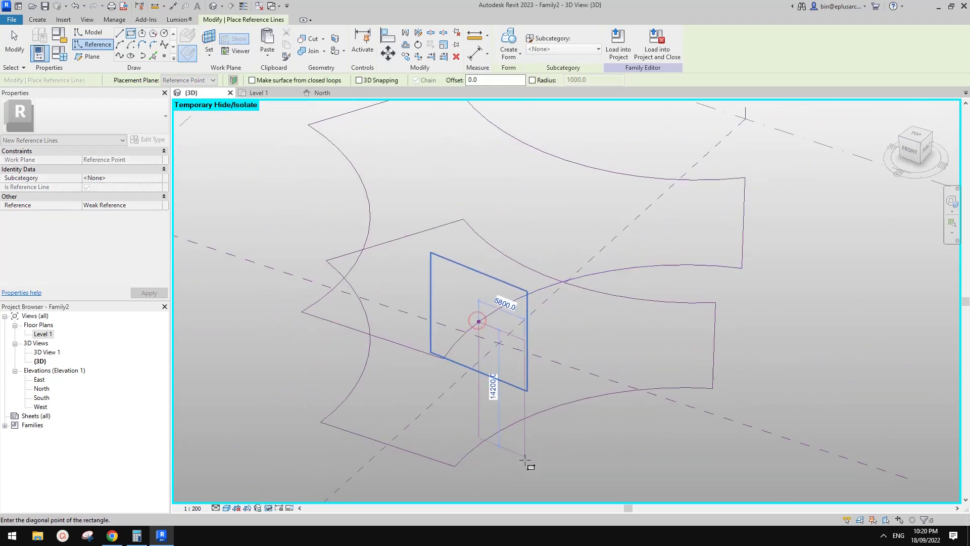
pyautogui.click(560, 476)
pyautogui.moveTo(559, 475); pyautogui.dragTo(563, 363, button='middle')
pyautogui.press('Escape')
# Raise the rectangle's upper edge above the Level 2 footprint and lower its bottom edge below Level 1, about 24600 high overall.
pyautogui.scroll(1, 539, 293)
pyautogui.keyDown('shift'); pyautogui.moveTo(539, 297); pyautogui.dragTo(560, 295, button='middle'); pyautogui.keyUp('shift')
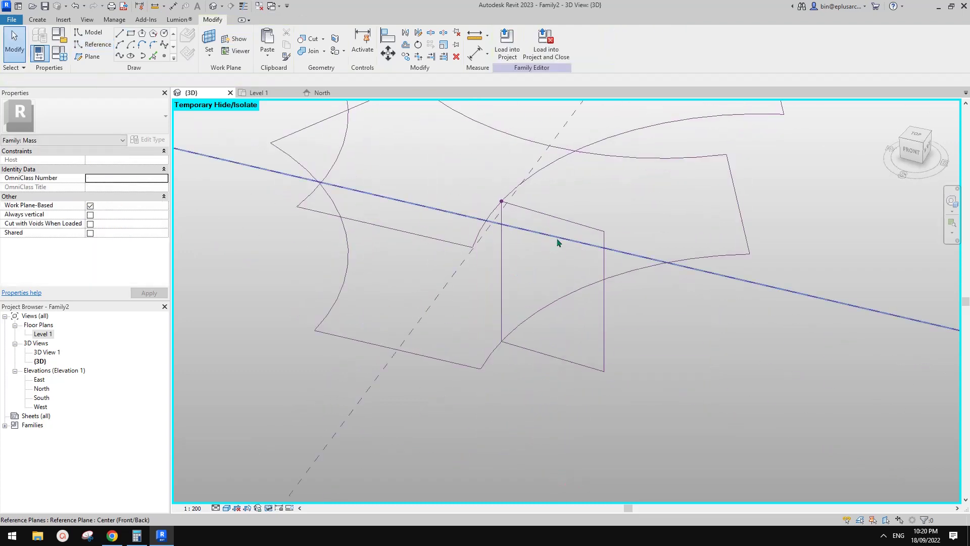
pyautogui.click(566, 172)
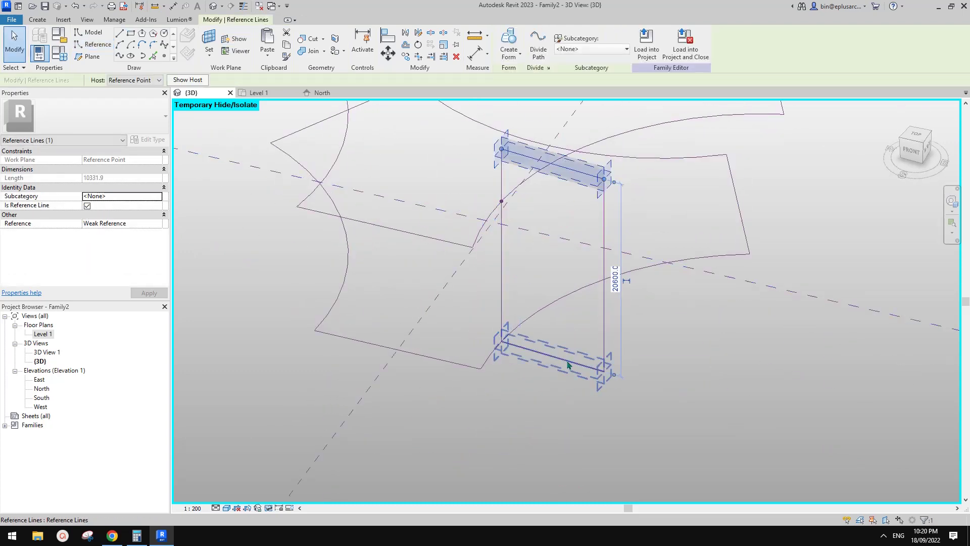
pyautogui.keyDown('shift'); pyautogui.moveTo(564, 377); pyautogui.dragTo(507, 343, button='middle'); pyautogui.keyUp('shift')
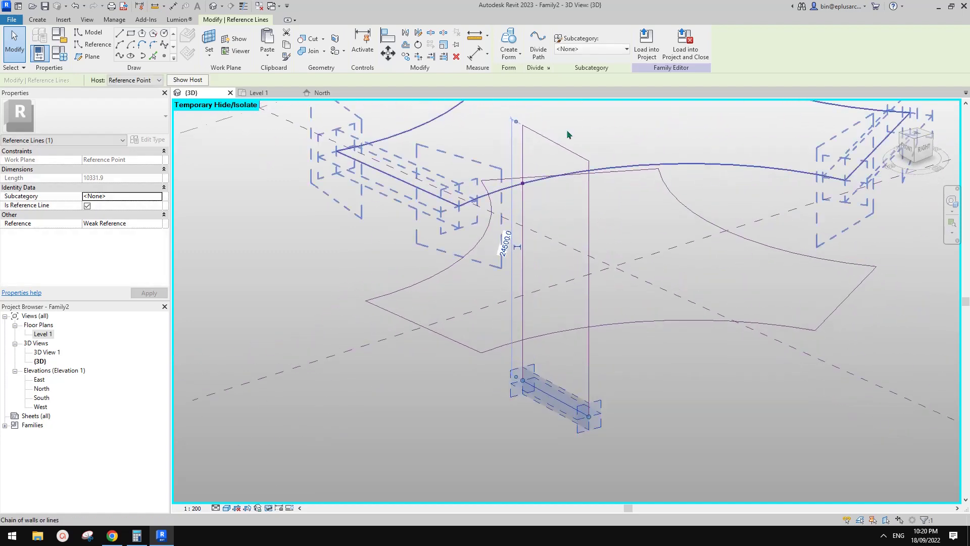
pyautogui.moveTo(430, 121); pyautogui.dragTo(423, 170, button='middle')
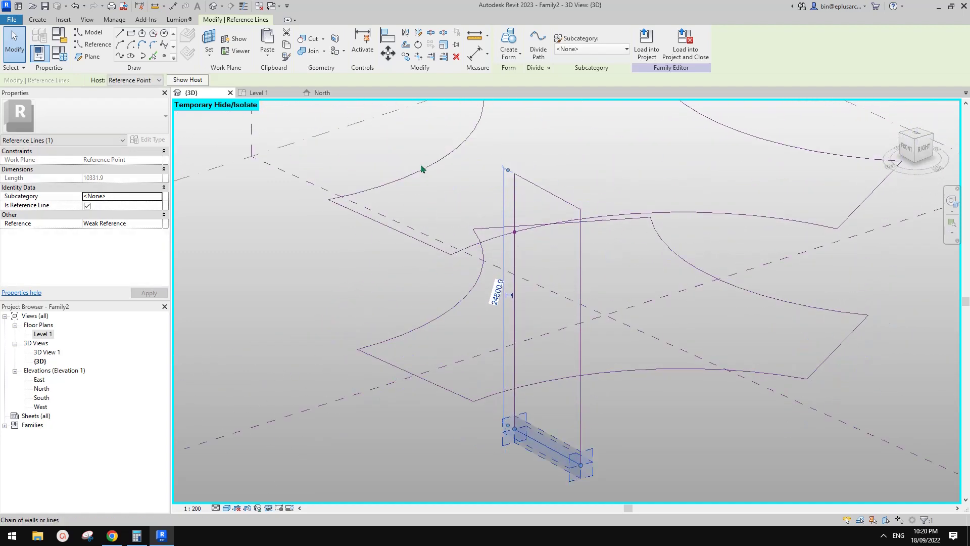
pyautogui.press('Escape')
# Move the rectangle's host reference point along the upper footprint's front arc to the arc's left corner end.
pyautogui.keyDown('shift'); pyautogui.moveTo(572, 277); pyautogui.dragTo(632, 333, button='middle'); pyautogui.keyUp('shift')
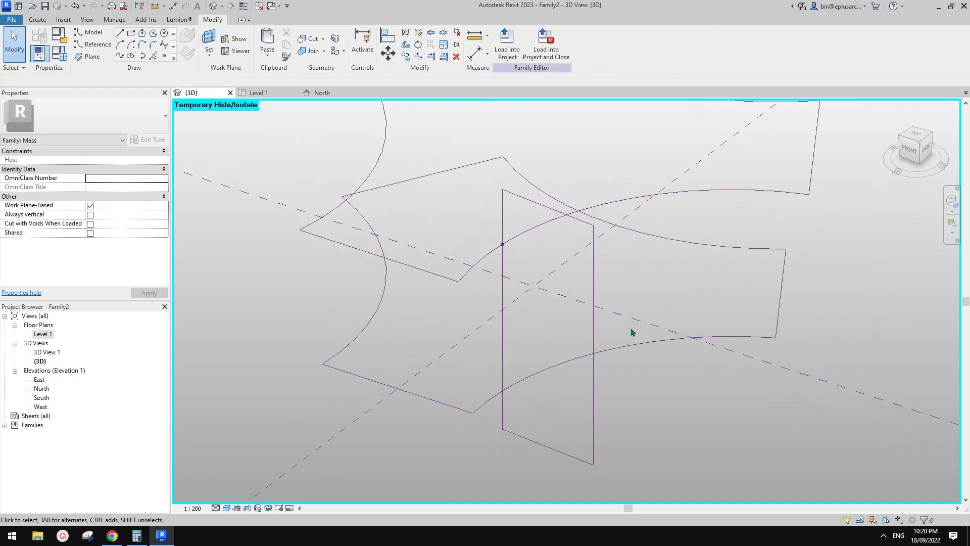
pyautogui.click(595, 302)
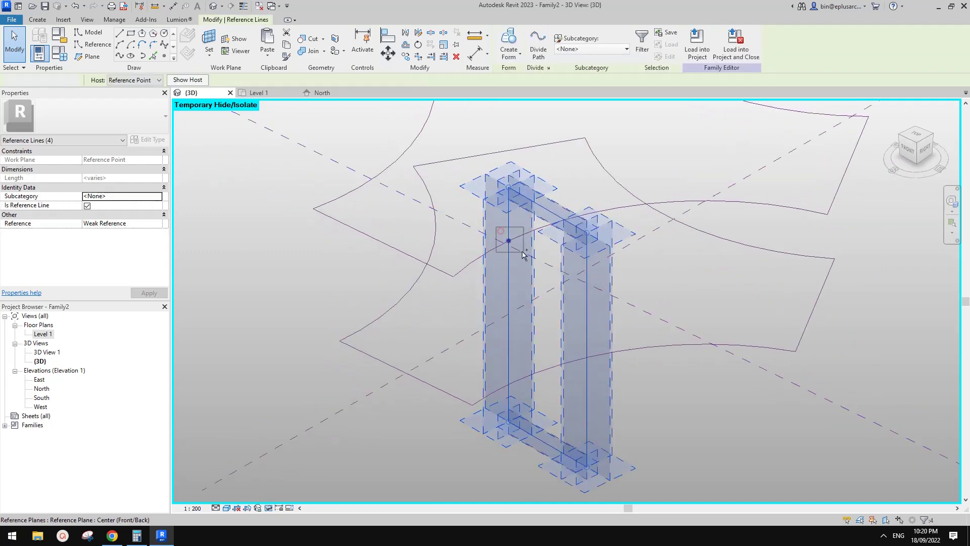
pyautogui.keyDown('ctrl'); pyautogui.moveTo(522, 252); pyautogui.dragTo(523, 252); pyautogui.keyUp('ctrl')
pyautogui.moveTo(538, 268); pyautogui.dragTo(522, 266, button='middle')
pyautogui.press('Escape')
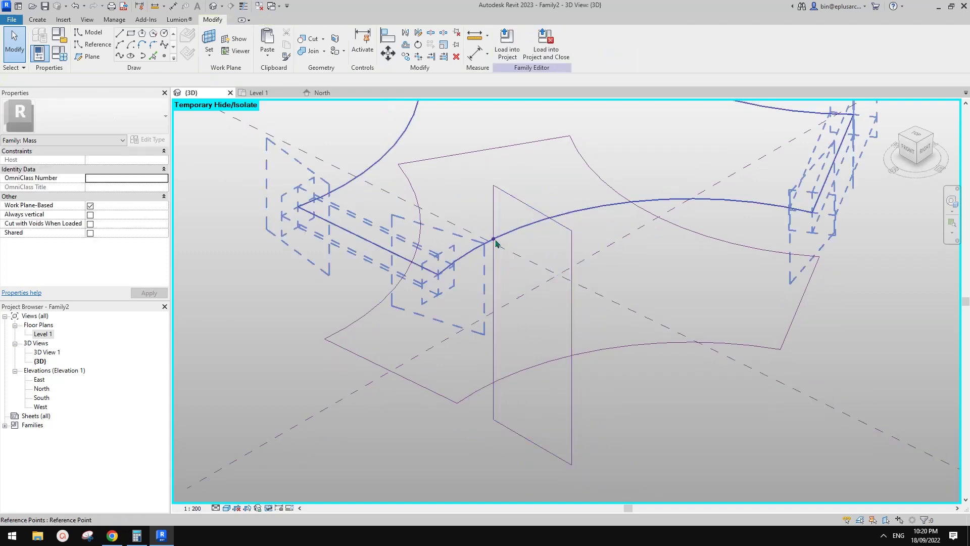
pyautogui.click(494, 242)
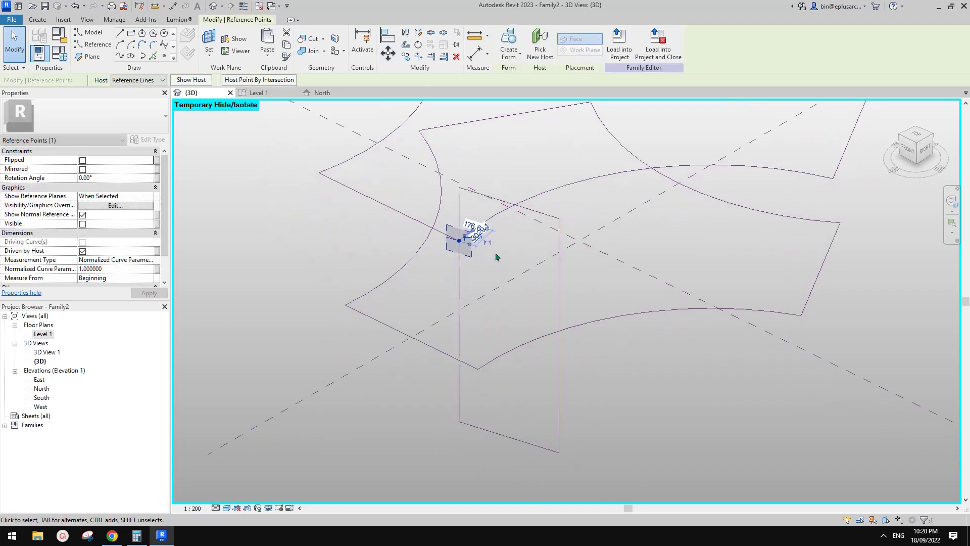
# Copy the rectangle together with its host reference point about 14800 away from the original.
pyautogui.scroll(-1, 493, 252)
pyautogui.press('Escape')
pyautogui.moveTo(460, 175); pyautogui.dragTo(569, 425)
pyautogui.press('c')
pyautogui.press('c')
pyautogui.click(541, 321)
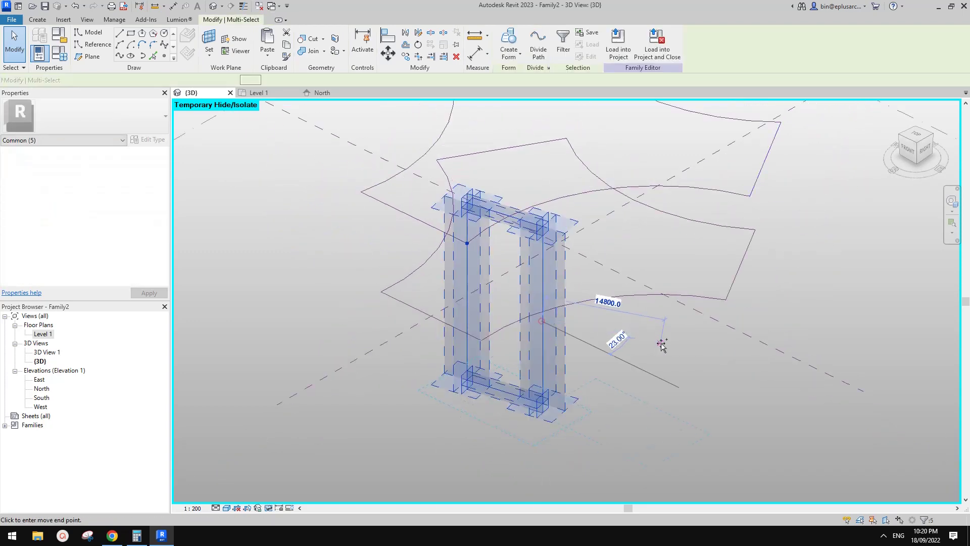
pyautogui.click(661, 344)
pyautogui.press('Escape')
# Rehost the copied rectangle's reference point onto the upper footprint's front arc, at the arc's right corner end.
pyautogui.press('Tab')
pyautogui.click(662, 282)
pyautogui.moveTo(604, 264); pyautogui.dragTo(590, 281, button='middle')
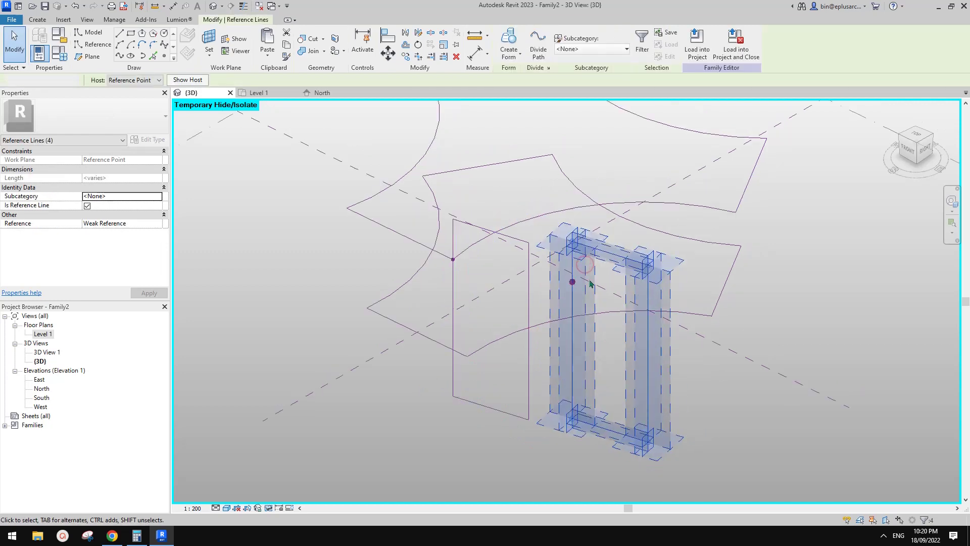
pyautogui.press('Delete')
pyautogui.click(572, 282)
pyautogui.click(540, 49)
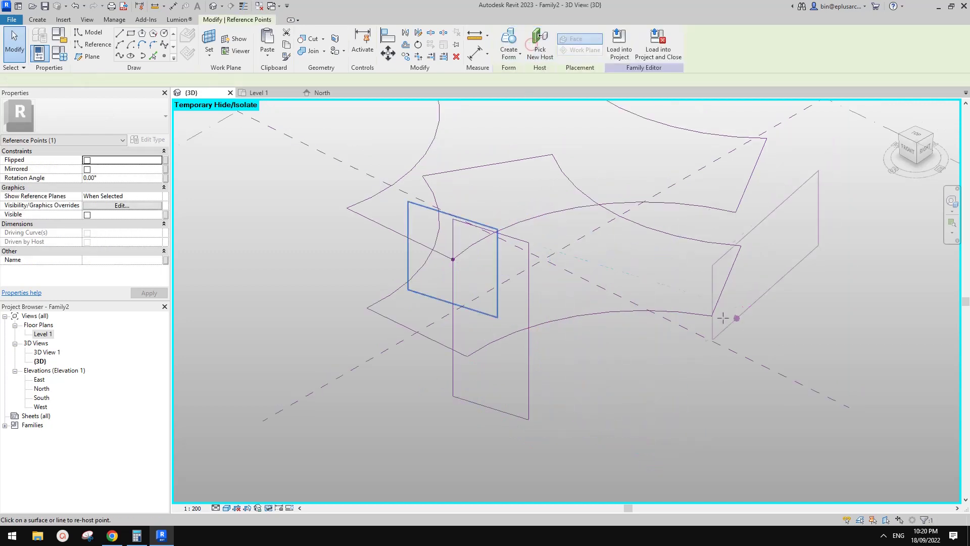
pyautogui.click(718, 209)
pyautogui.moveTo(731, 211); pyautogui.dragTo(726, 209)
pyautogui.scroll(-1, 724, 209)
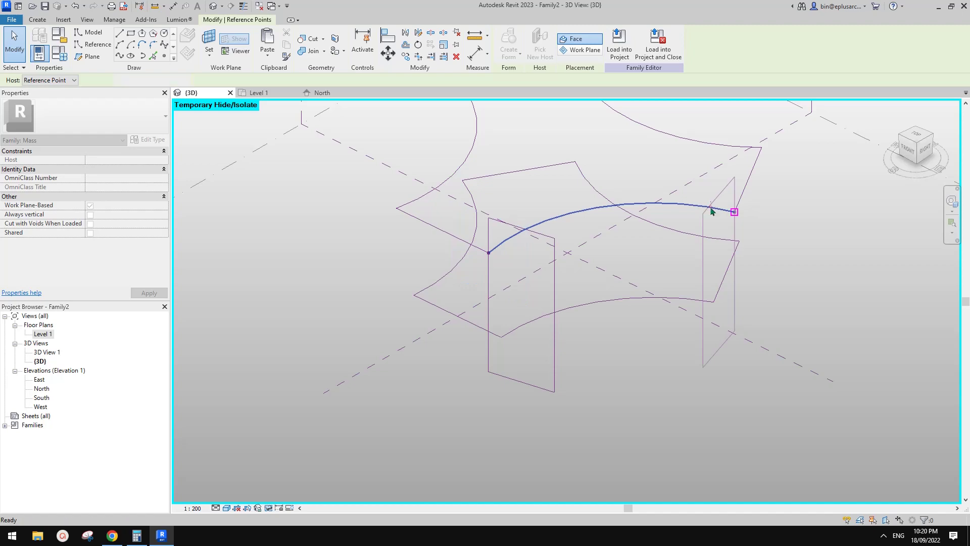
pyautogui.press('Tab')
pyautogui.press('Tab')
pyautogui.click(723, 190)
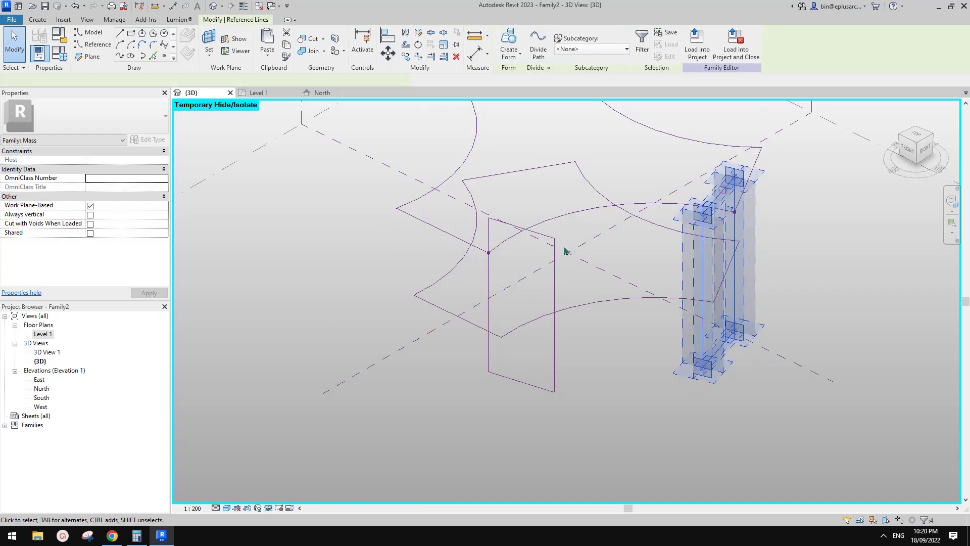
pyautogui.press('Tab')
pyautogui.keyDown('ctrl'); pyautogui.click(554, 239); pyautogui.keyUp('ctrl')
pyautogui.press('Tab')
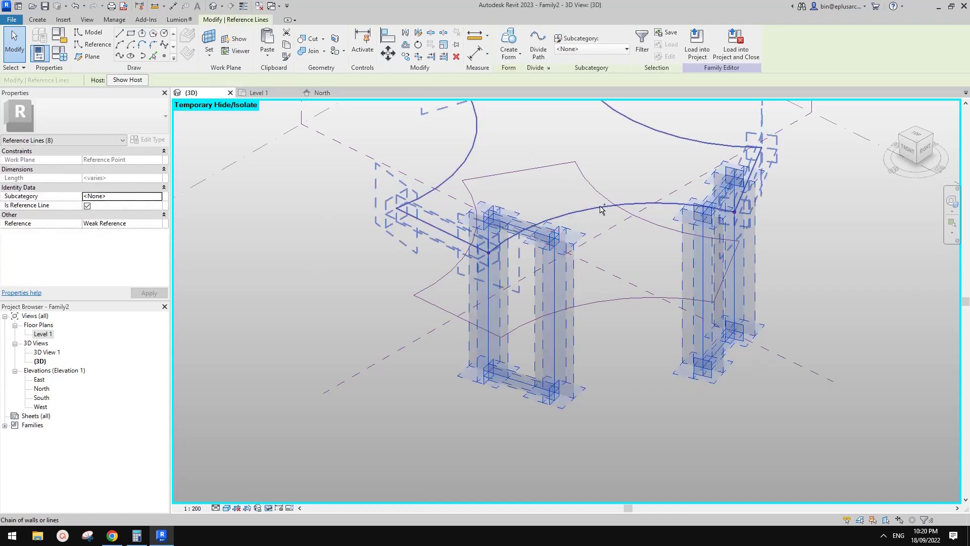
pyautogui.press('Tab')
pyautogui.scroll(-1, 598, 249)
pyautogui.keyDown('shift'); pyautogui.moveTo(598, 249); pyautogui.dragTo(627, 252, button='middle'); pyautogui.keyUp('shift')
pyautogui.scroll(1, 581, 252)
pyautogui.press('Tab')
pyautogui.click(643, 244)
pyautogui.press('Tab')
pyautogui.click(707, 246)
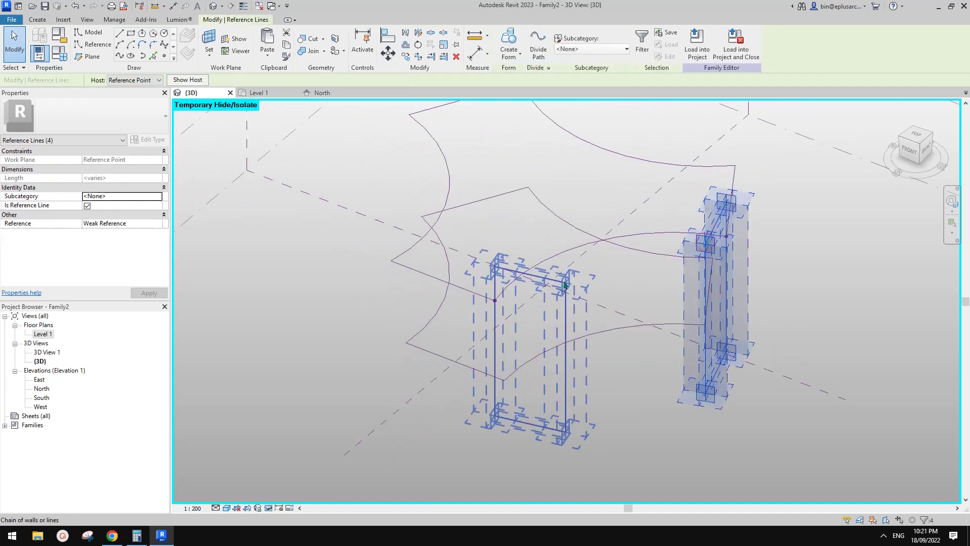
pyautogui.keyDown('ctrl'); pyautogui.click(564, 286); pyautogui.keyUp('ctrl')
pyautogui.press('Tab')
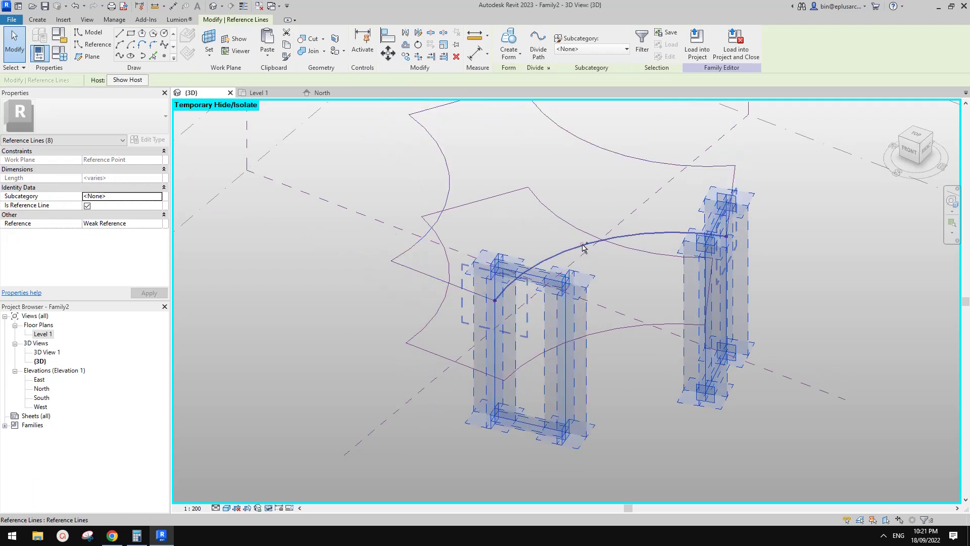
pyautogui.keyDown('ctrl'); pyautogui.click(583, 247); pyautogui.keyUp('ctrl')
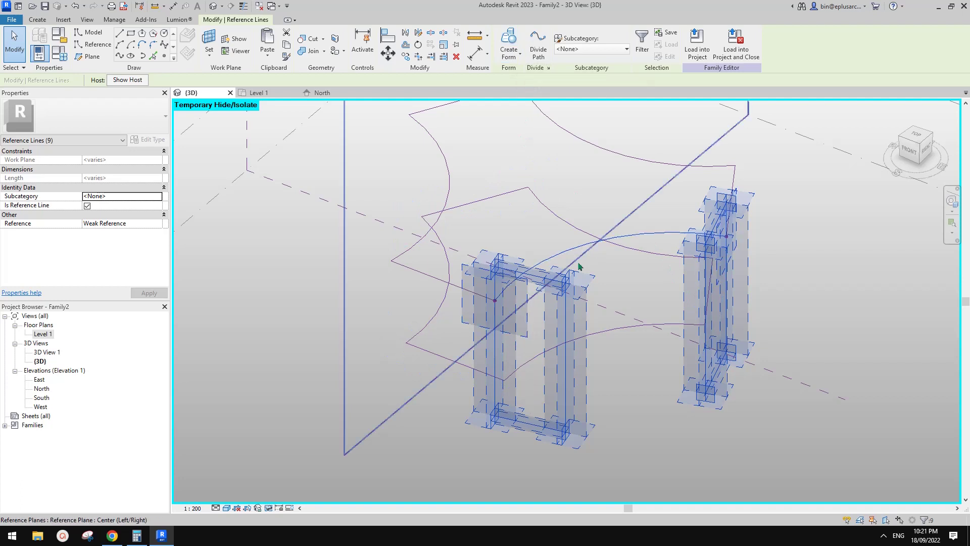
pyautogui.press('Escape')
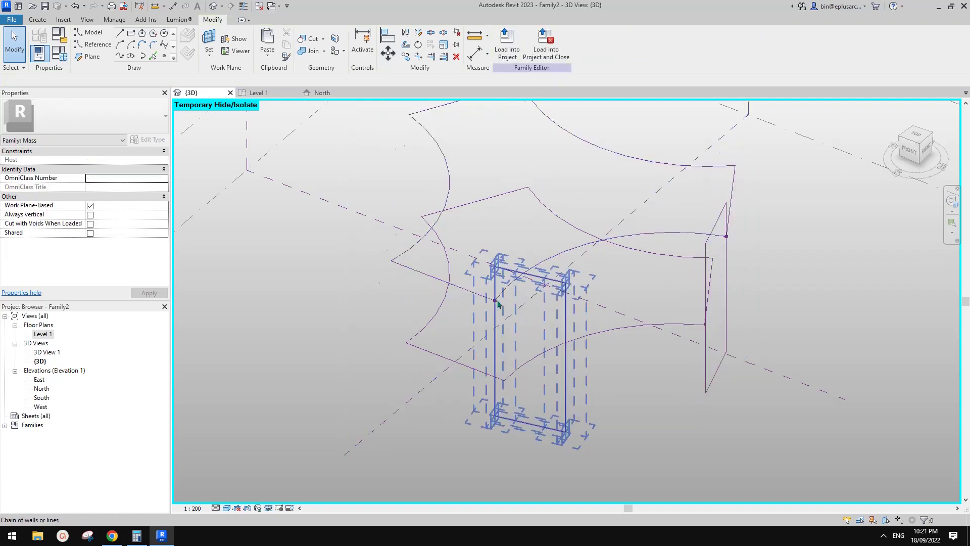
# Try a rotation angle of 90° on the reference point hosting the left rectangle.
pyautogui.press('Tab')
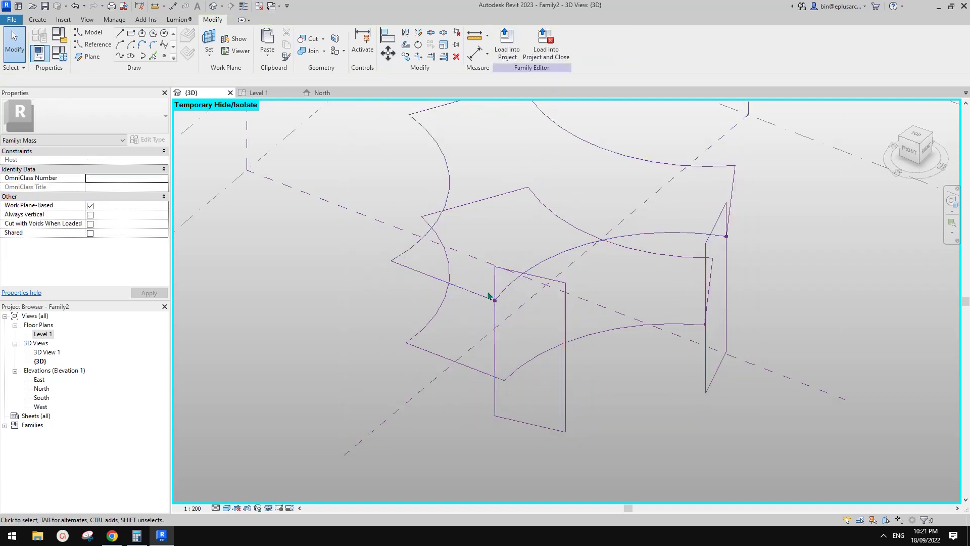
pyautogui.scroll(1, 488, 296)
pyautogui.click(508, 314)
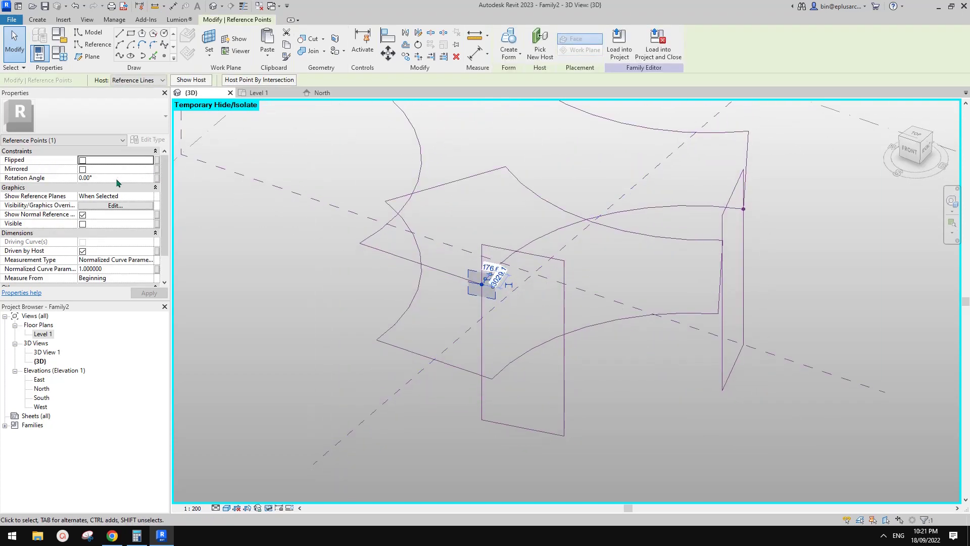
pyautogui.click(116, 179)
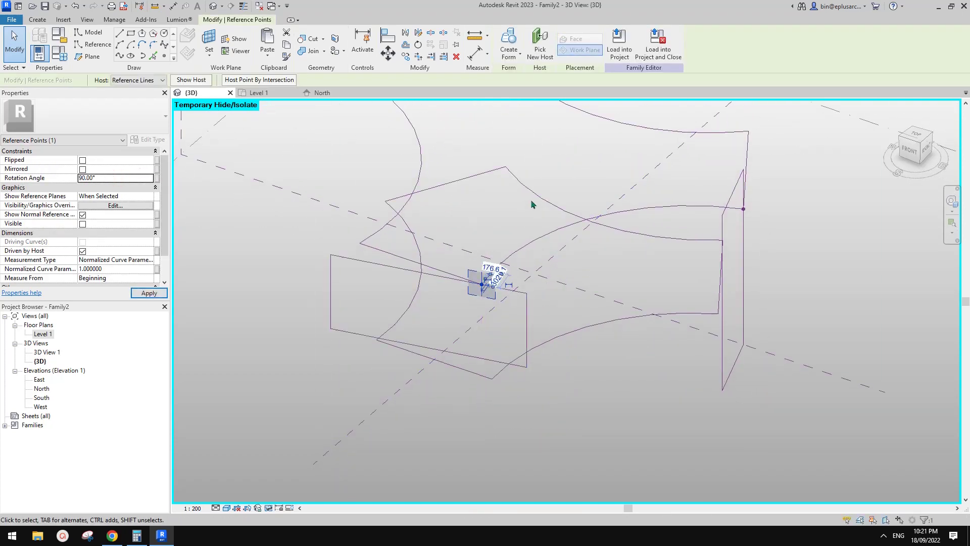
# Set the rotation angle of the left rectangle's host reference point to -90°.
pyautogui.click(111, 178)
pyautogui.write('-9')
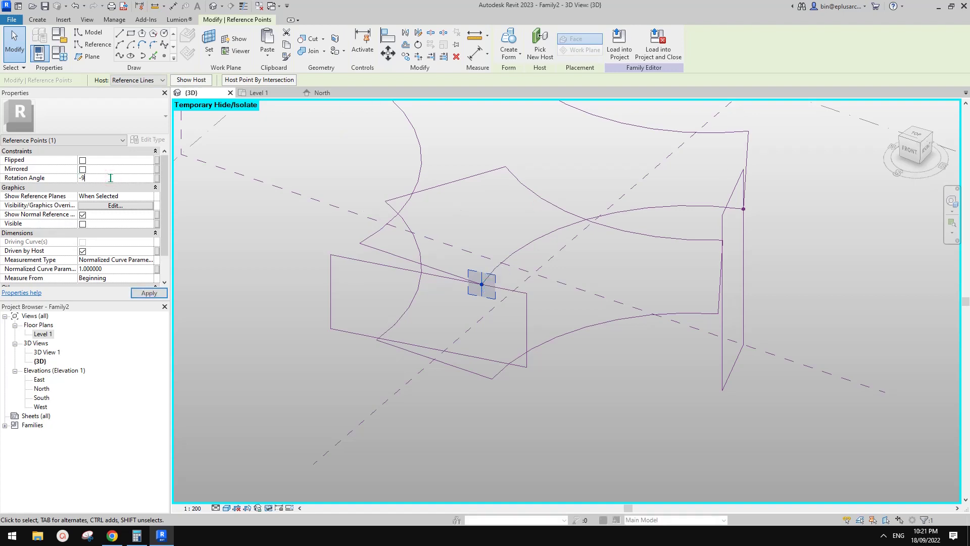
pyautogui.write('0')
pyautogui.click(429, 205)
pyautogui.keyDown('shift'); pyautogui.moveTo(494, 253); pyautogui.dragTo(510, 238, button='middle'); pyautogui.keyUp('shift')
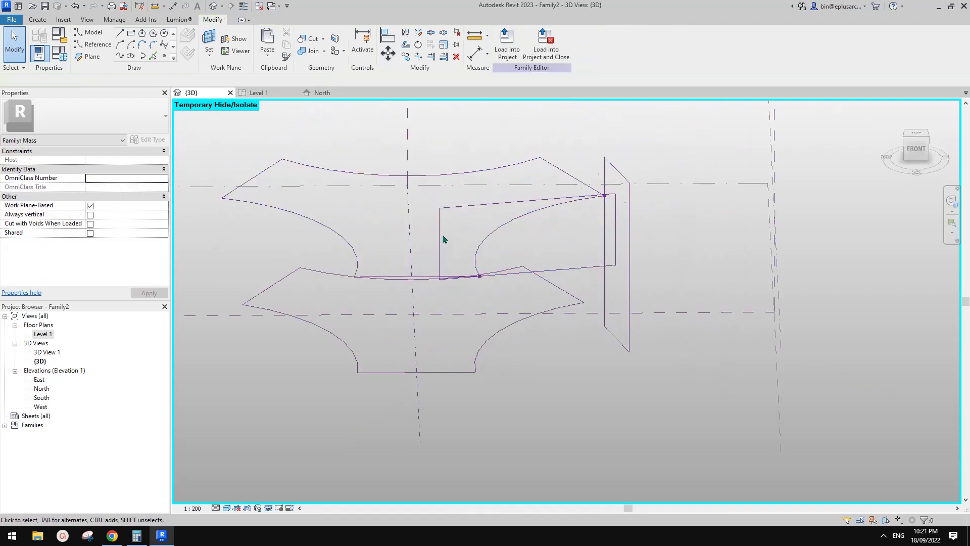
# Stretch the rotated rectangle's outer short edge away to about 42000 overall, and pull its opposite short edge back close to the host point.
pyautogui.moveTo(440, 237); pyautogui.dragTo(313, 247)
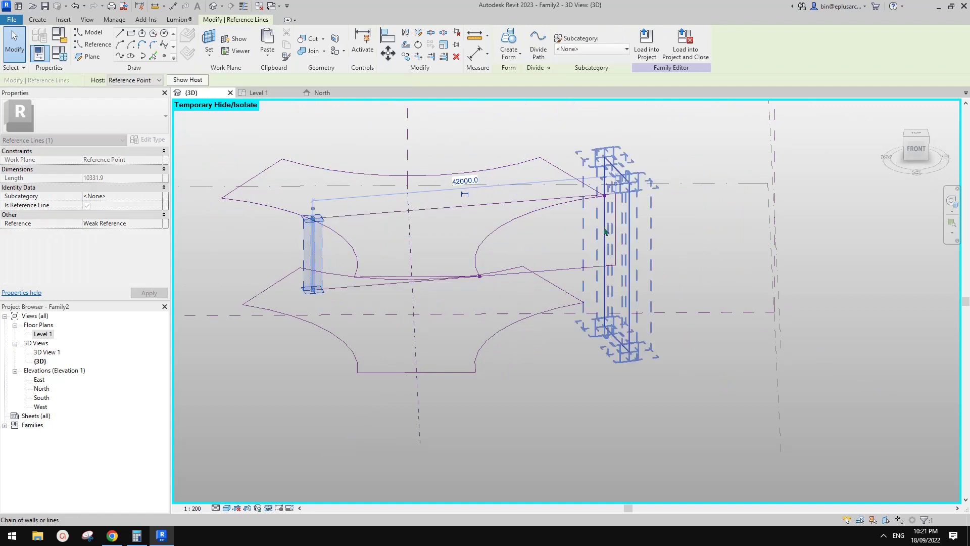
pyautogui.keyDown('shift'); pyautogui.moveTo(595, 234); pyautogui.dragTo(656, 312, button='middle'); pyautogui.keyUp('shift')
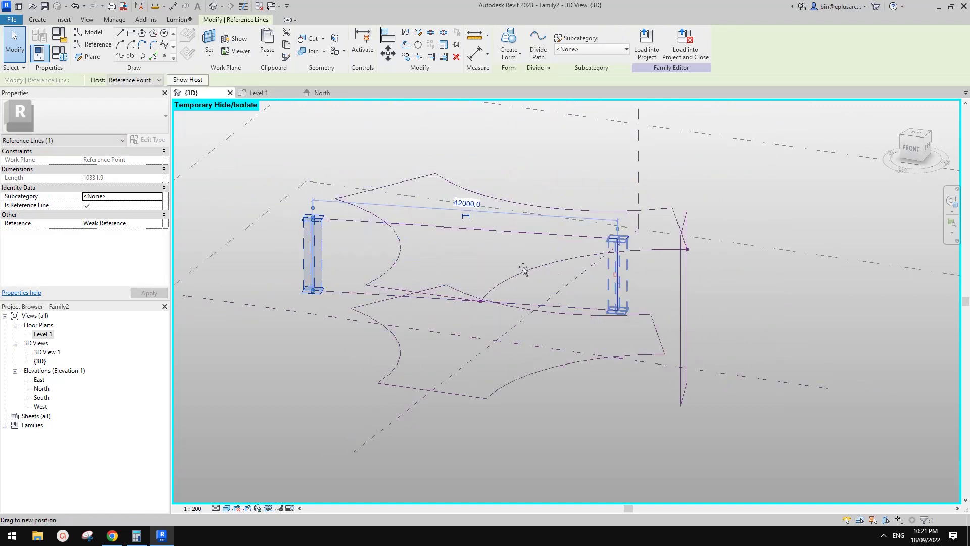
pyautogui.moveTo(524, 269); pyautogui.dragTo(500, 263)
pyautogui.keyDown('shift'); pyautogui.moveTo(499, 260); pyautogui.dragTo(459, 273, button='middle'); pyautogui.keyUp('shift')
# Create a form from the two rectangles and the upper footprint's front arc as the path.
pyautogui.press('Escape')
pyautogui.press('Tab')
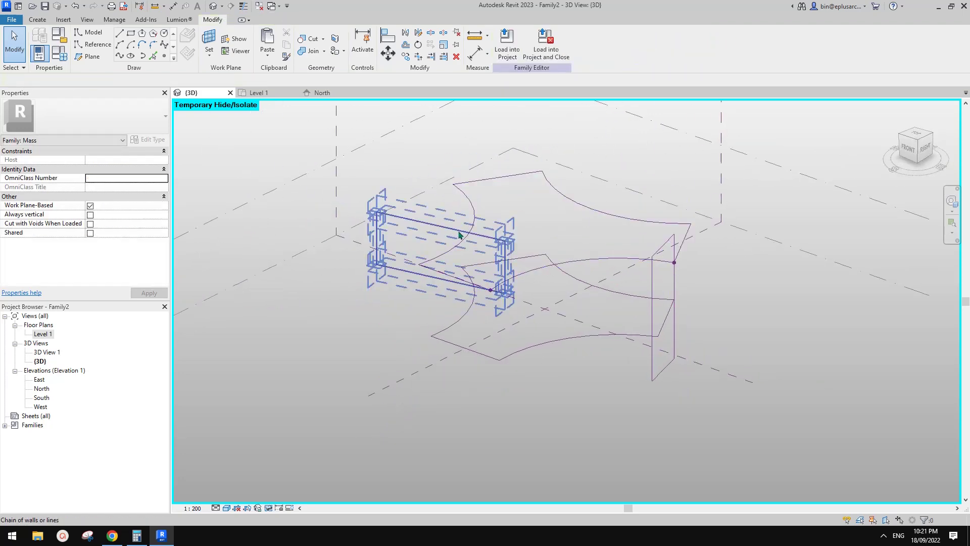
pyautogui.click(459, 235)
pyautogui.keyDown('ctrl'); pyautogui.click(654, 278); pyautogui.keyUp('ctrl')
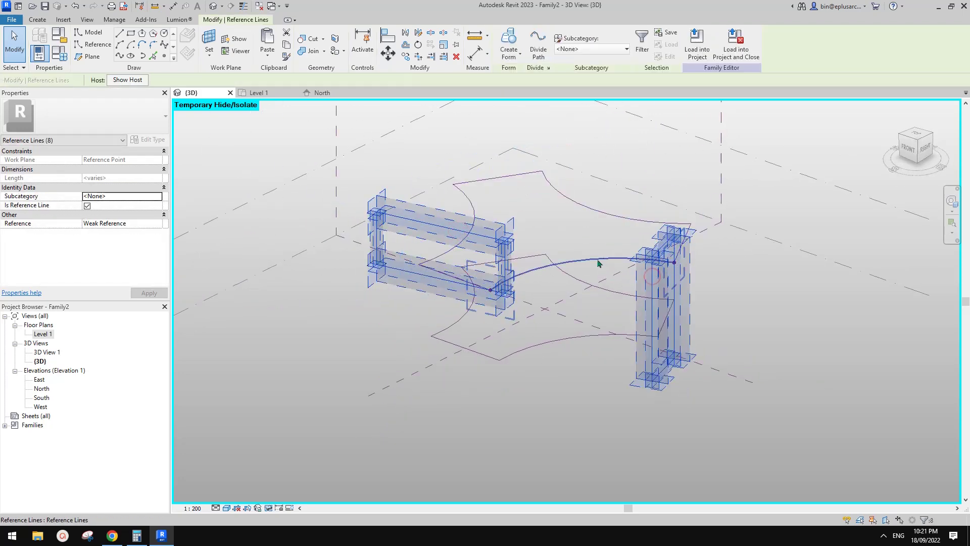
pyautogui.keyDown('ctrl'); pyautogui.click(607, 264); pyautogui.keyUp('ctrl')
pyautogui.click(514, 40)
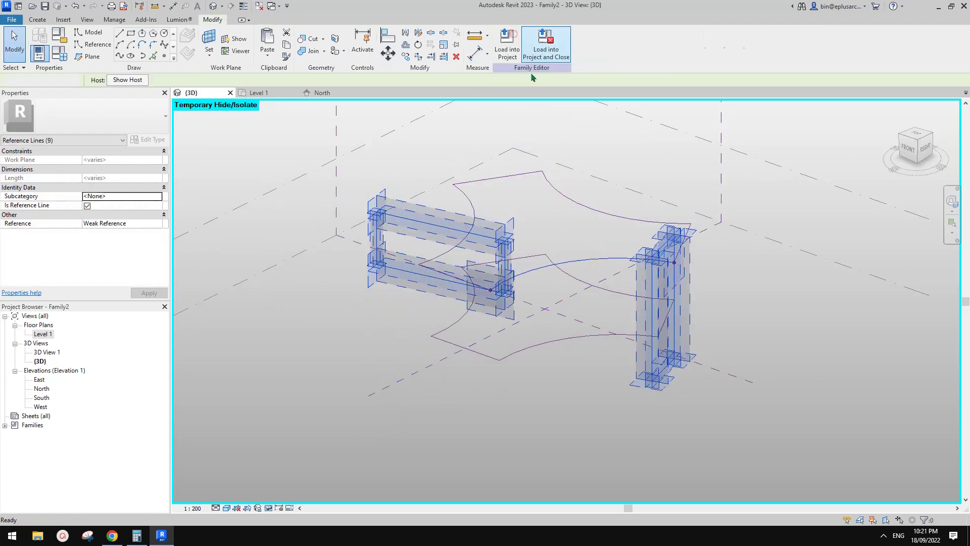
pyautogui.keyDown('shift'); pyautogui.moveTo(602, 212); pyautogui.dragTo(658, 294, button='middle'); pyautogui.keyUp('shift')
pyautogui.keyDown('shift'); pyautogui.moveTo(658, 294); pyautogui.dragTo(662, 316, button='middle'); pyautogui.keyUp('shift')
pyautogui.press('Tab')
pyautogui.keyDown('shift'); pyautogui.moveTo(545, 284); pyautogui.dragTo(617, 278, button='middle'); pyautogui.keyUp('shift')
pyautogui.scroll(2, 629, 242)
pyautogui.moveTo(620, 223); pyautogui.dragTo(565, 248, button='middle')
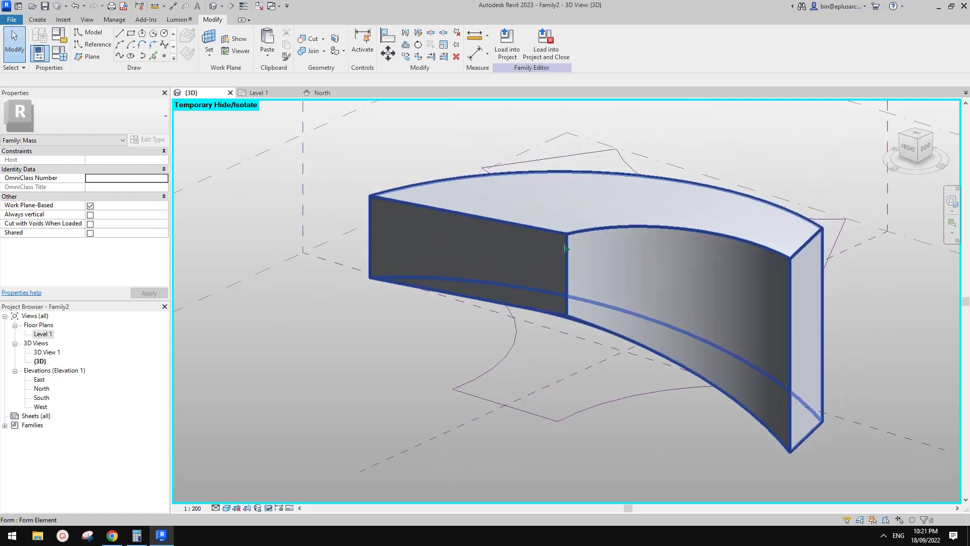
# Dissolve the form back into its profiles and set the left host reference point's rotation angle to 0°.
pyautogui.click(643, 246)
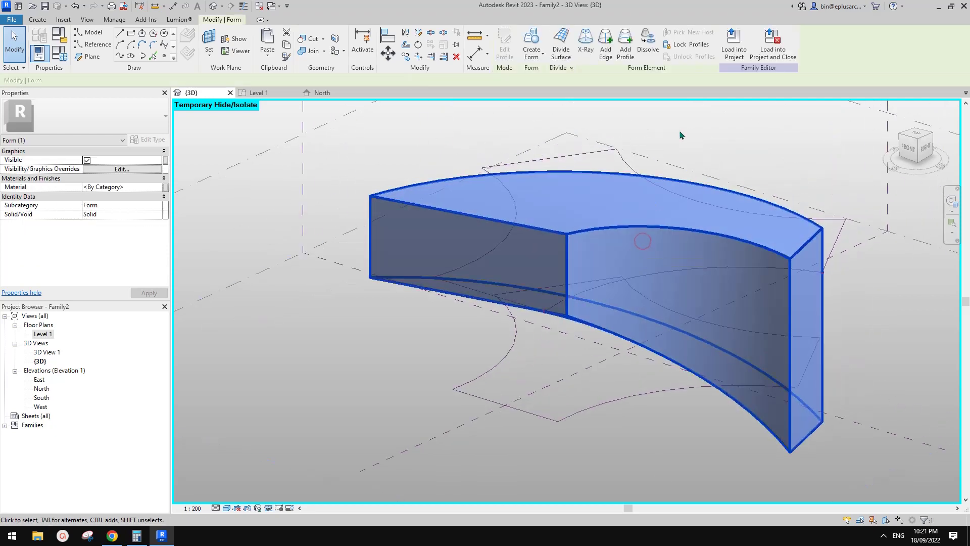
pyautogui.click(648, 44)
pyautogui.click(544, 312)
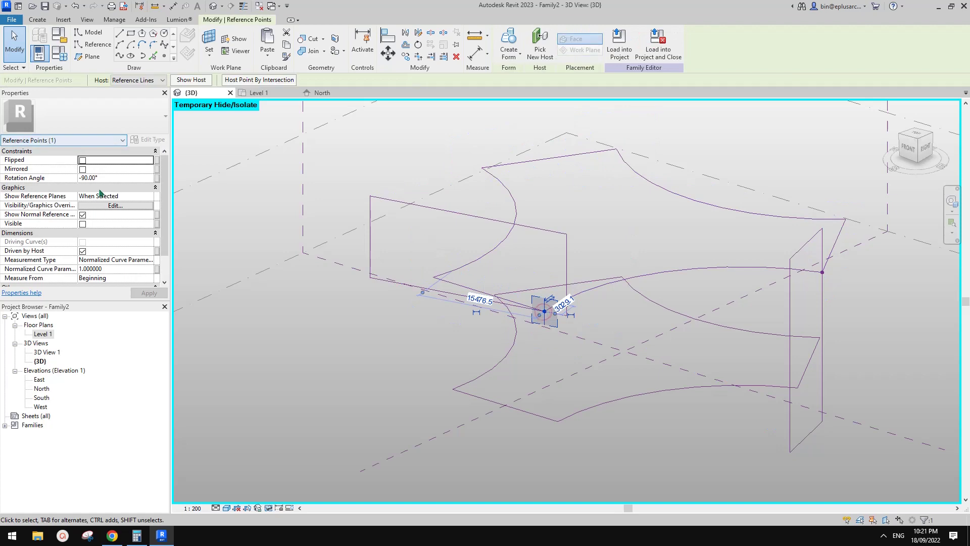
pyautogui.click(114, 179)
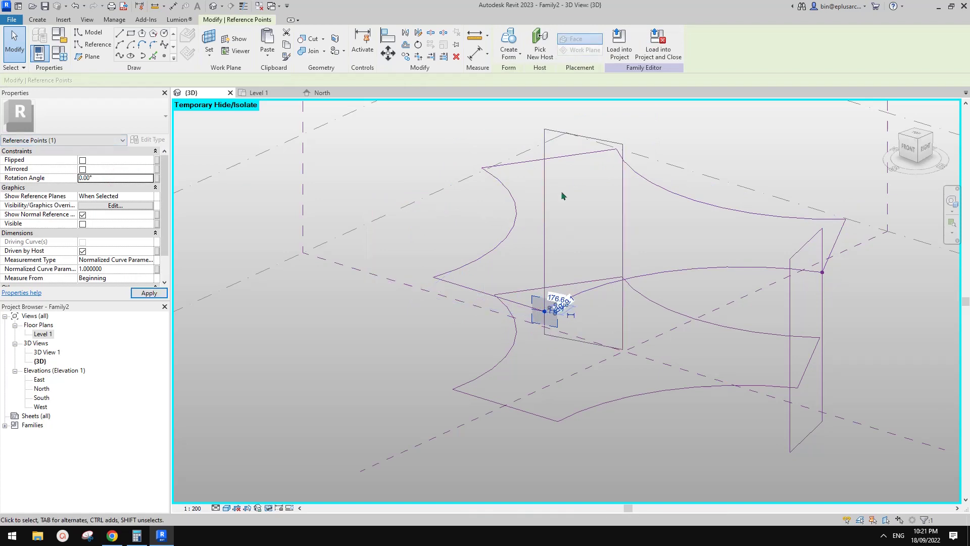
pyautogui.click(644, 232)
# Create a form from the upright left rectangle, the right rectangle and the front arc connecting them.
pyautogui.press('Tab')
pyautogui.click(623, 221)
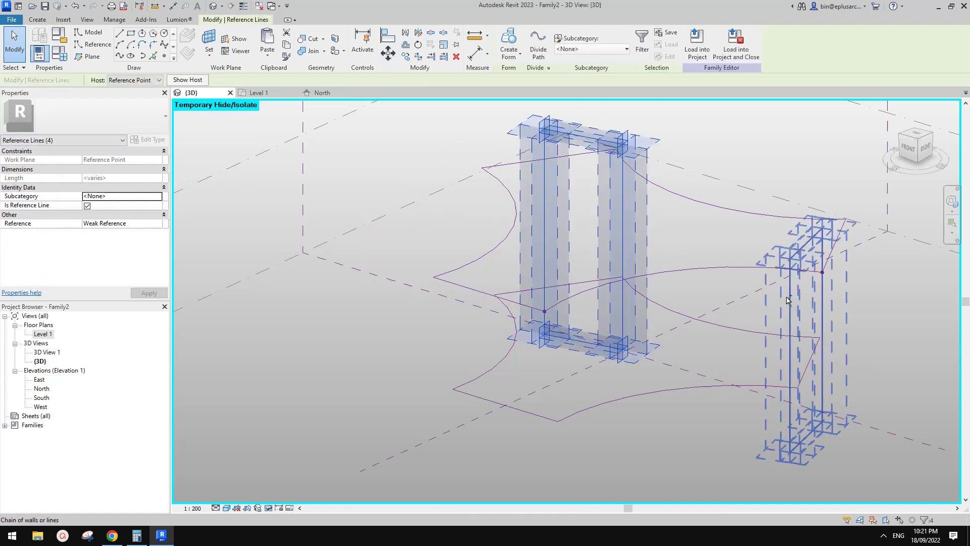
pyautogui.keyDown('ctrl'); pyautogui.click(788, 299); pyautogui.keyUp('ctrl')
pyautogui.press('Tab')
pyautogui.keyDown('ctrl'); pyautogui.click(726, 267); pyautogui.keyUp('ctrl')
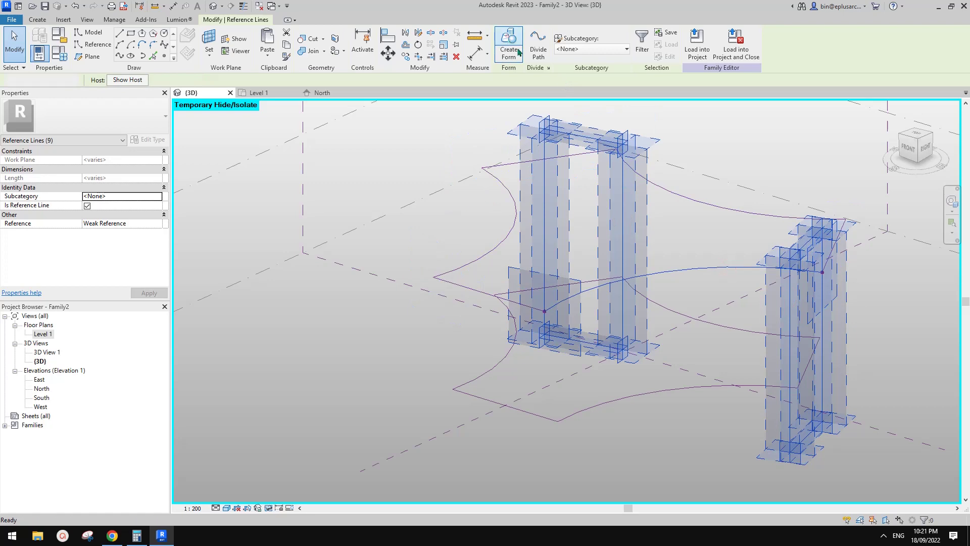
pyautogui.click(509, 45)
pyautogui.moveTo(616, 128); pyautogui.dragTo(615, 136, button='middle')
pyautogui.keyDown('shift'); pyautogui.moveTo(638, 354); pyautogui.dragTo(752, 348, button='middle'); pyautogui.keyUp('shift')
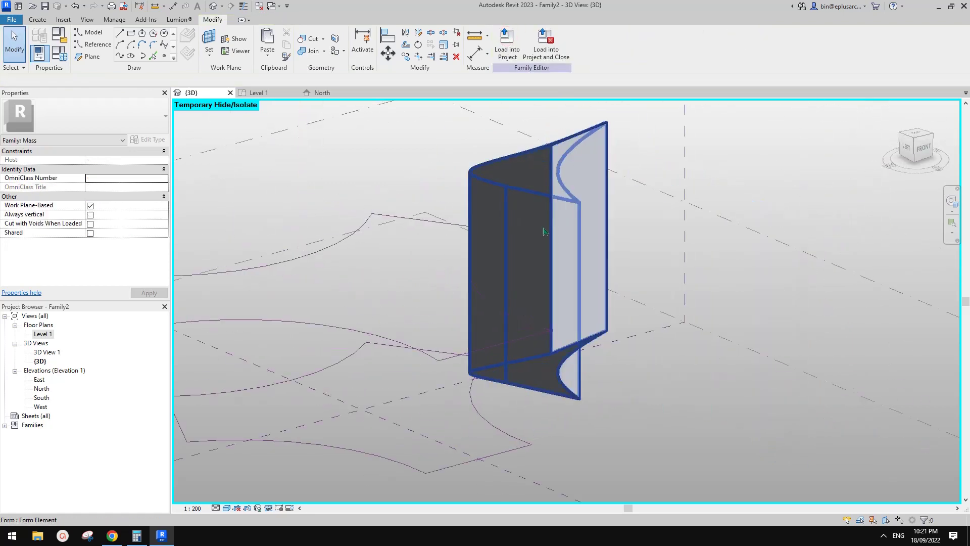
# Twist the form by setting the rotation angle of its left host reference point to -90°.
pyautogui.click(552, 333)
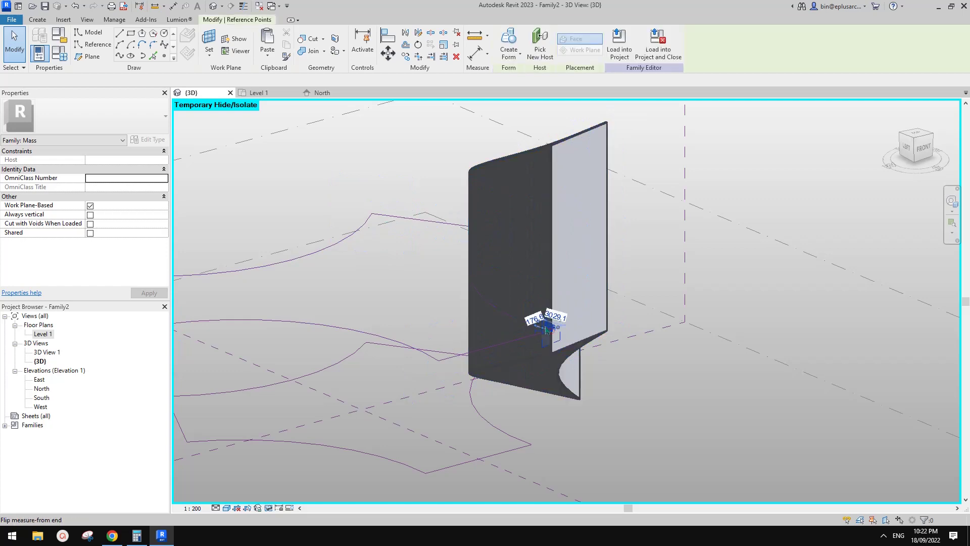
pyautogui.click(124, 178)
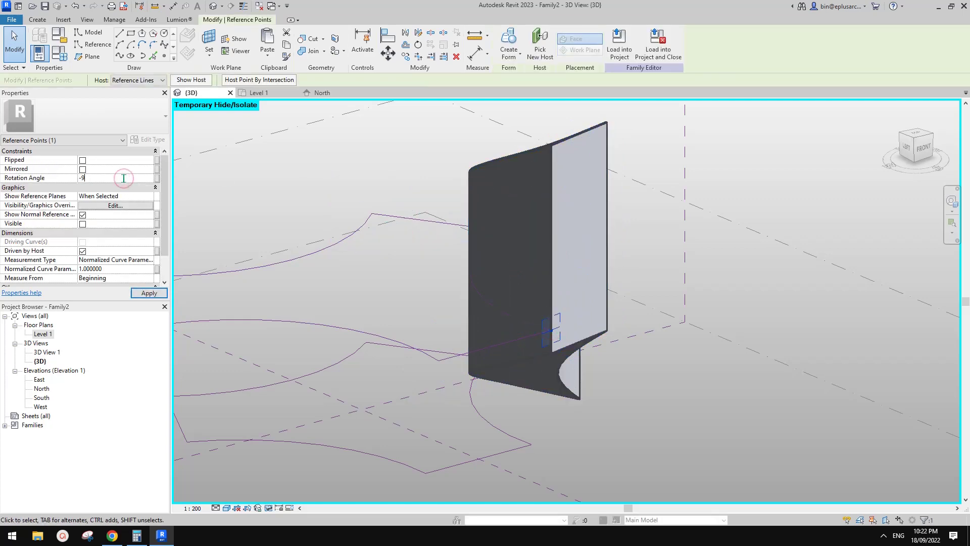
pyautogui.click(596, 234)
pyautogui.keyDown('shift'); pyautogui.moveTo(596, 234); pyautogui.dragTo(520, 347, button='middle'); pyautogui.keyUp('shift')
pyautogui.keyDown('shift'); pyautogui.moveTo(389, 320); pyautogui.dragTo(436, 329, button='middle'); pyautogui.keyUp('shift')
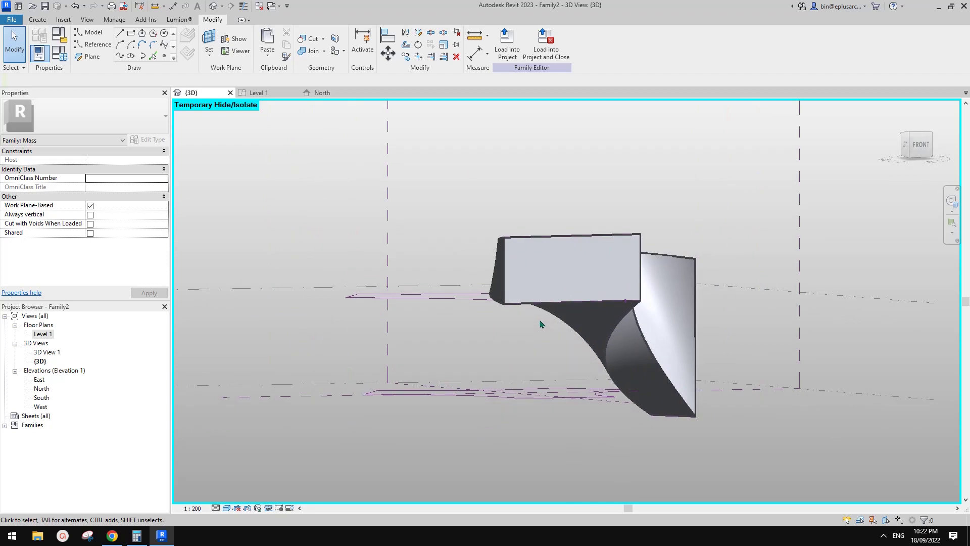
pyautogui.keyDown('shift'); pyautogui.moveTo(541, 324); pyautogui.dragTo(338, 301, button='middle'); pyautogui.keyUp('shift')
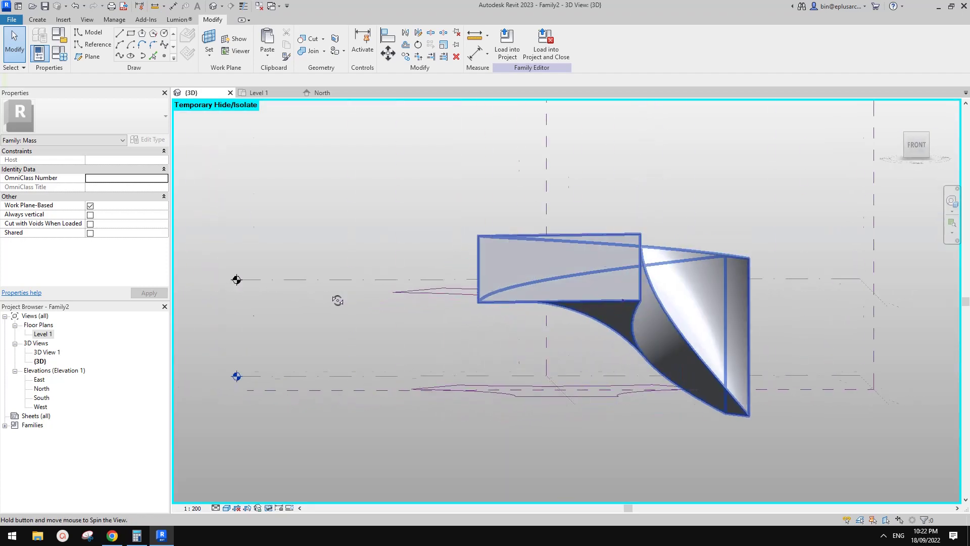
# Reset the temporary hide/isolate so the building mass is displayed with the twisted form.
pyautogui.moveTo(585, 293); pyautogui.dragTo(518, 316, button='middle')
pyautogui.press('h')
pyautogui.press('r')
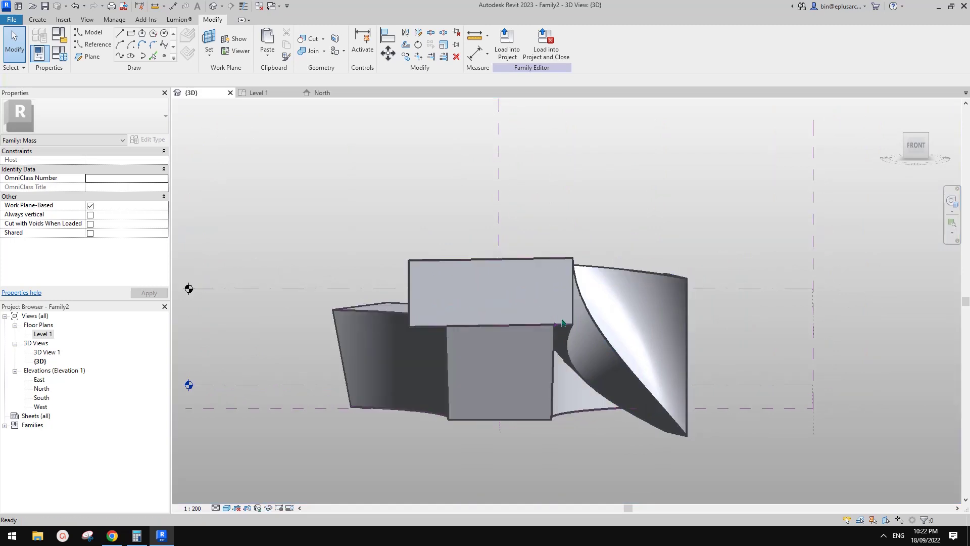
# Change the twisted form from Solid to Void.
pyautogui.keyDown('shift'); pyautogui.moveTo(581, 334); pyautogui.dragTo(491, 353, button='middle'); pyautogui.keyUp('shift')
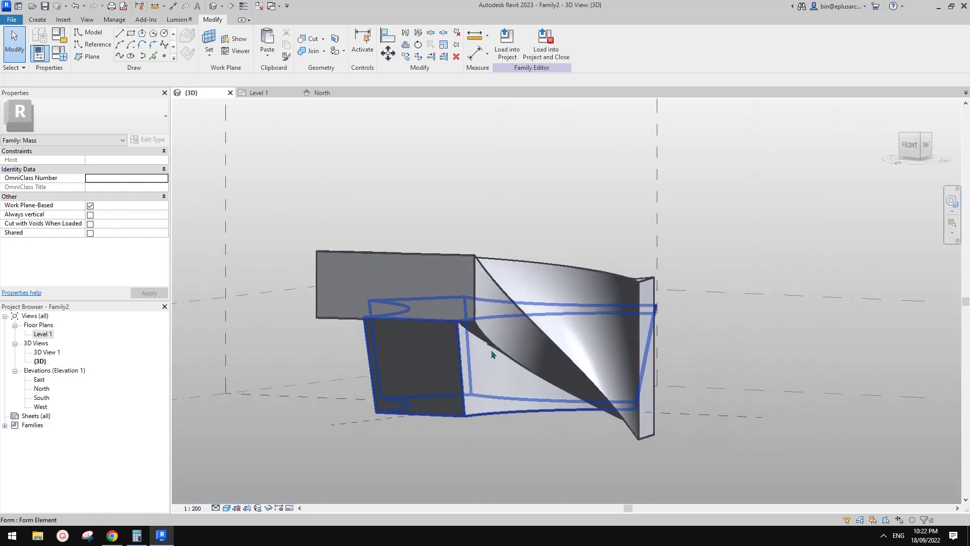
pyautogui.click(533, 291)
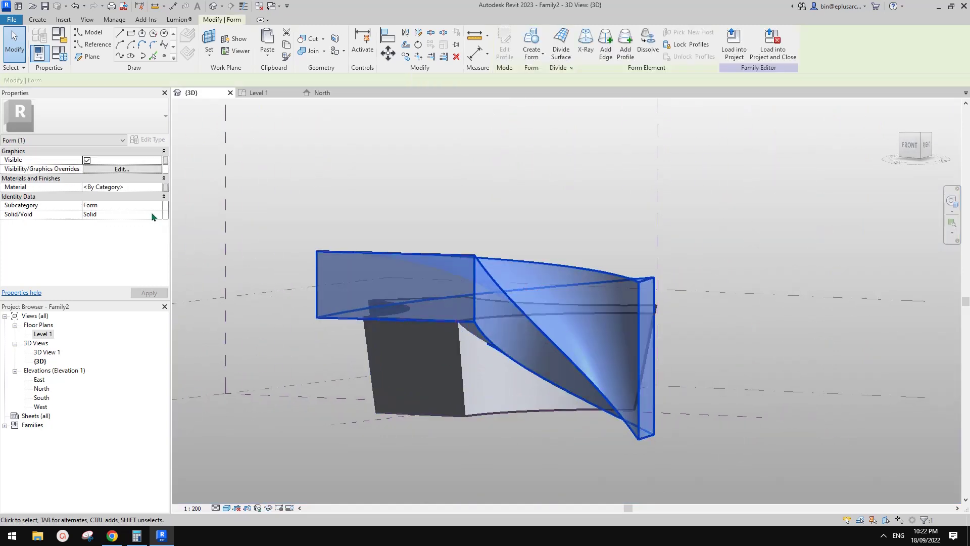
pyautogui.click(115, 231)
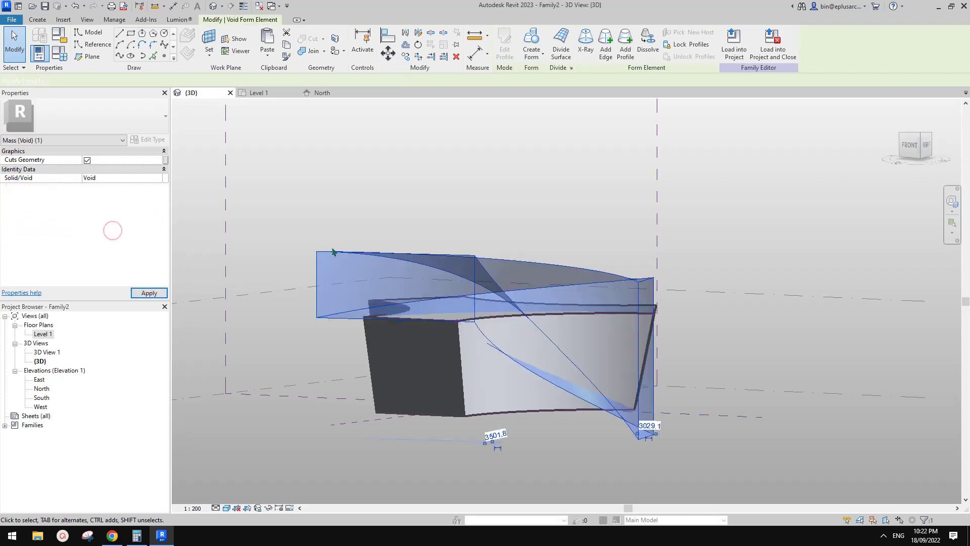
# Examine the twisted void's cut in the front curved side from several angles and compare it with the reference image in the browser document.
pyautogui.keyDown('shift'); pyautogui.moveTo(525, 376); pyautogui.dragTo(545, 375, button='middle'); pyautogui.keyUp('shift')
pyautogui.click(638, 249)
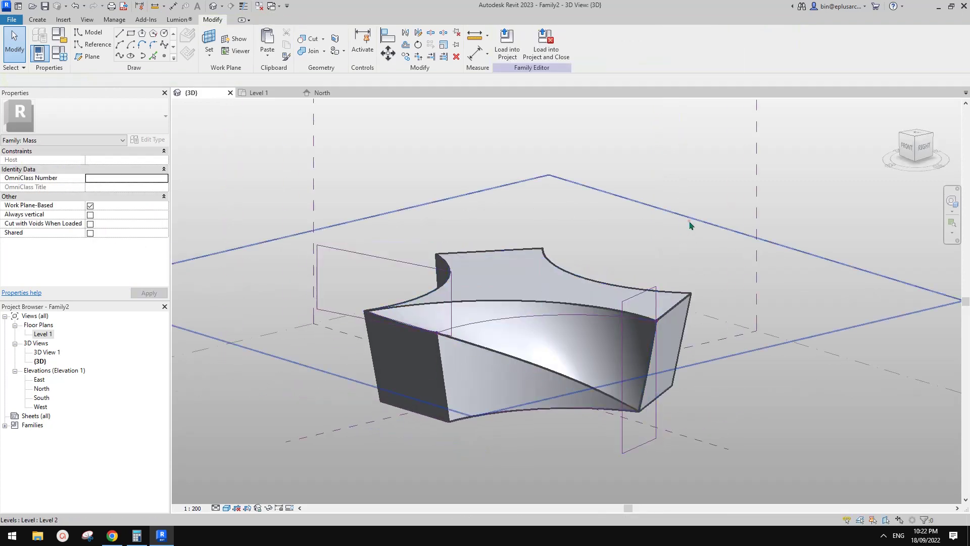
pyautogui.click(689, 224)
pyautogui.keyDown('shift'); pyautogui.moveTo(690, 224); pyautogui.dragTo(639, 404, button='middle'); pyautogui.keyUp('shift')
pyautogui.press('Escape')
pyautogui.scroll(2, 397, 374)
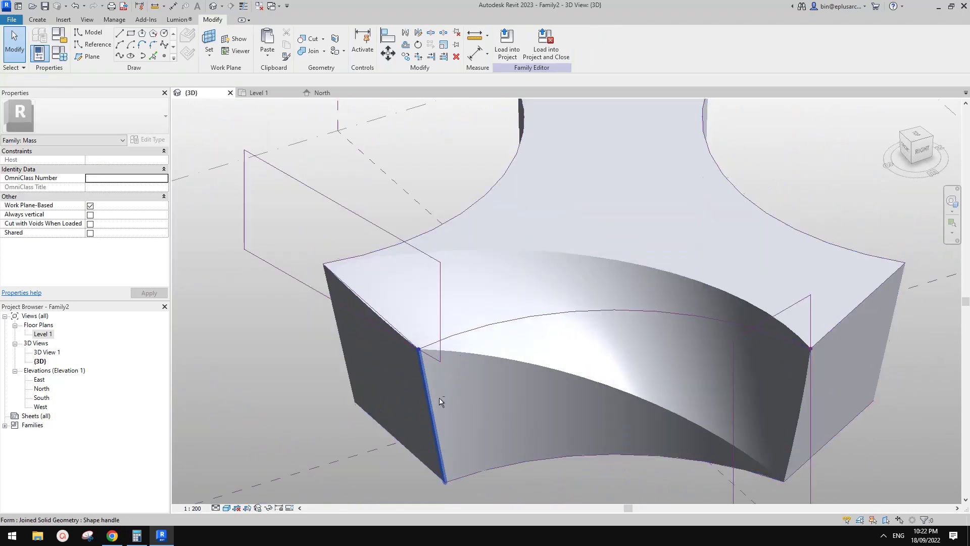
pyautogui.keyDown('shift'); pyautogui.moveTo(440, 402); pyautogui.dragTo(563, 355, button='middle'); pyautogui.keyUp('shift')
pyautogui.keyDown('shift'); pyautogui.moveTo(657, 355); pyautogui.dragTo(662, 313, button='middle'); pyautogui.keyUp('shift')
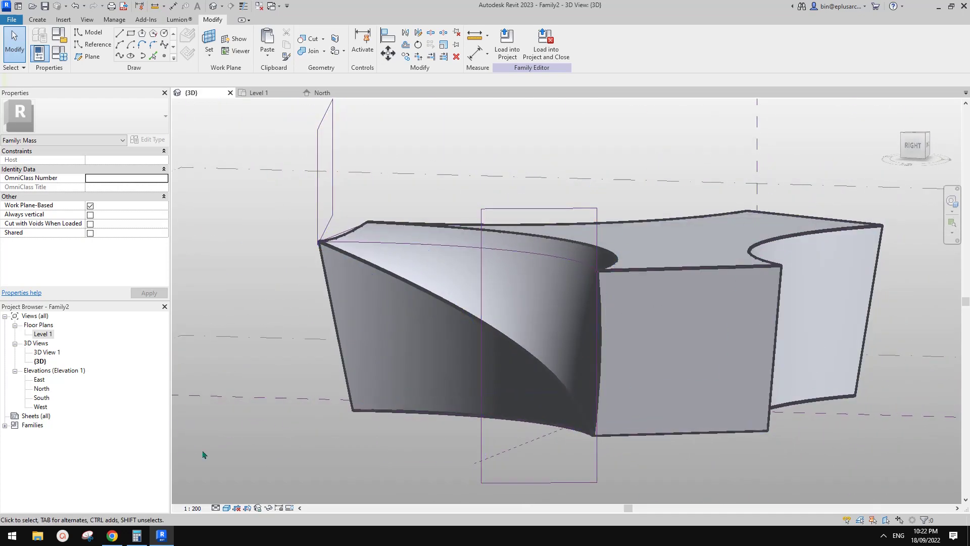
pyautogui.click(119, 535)
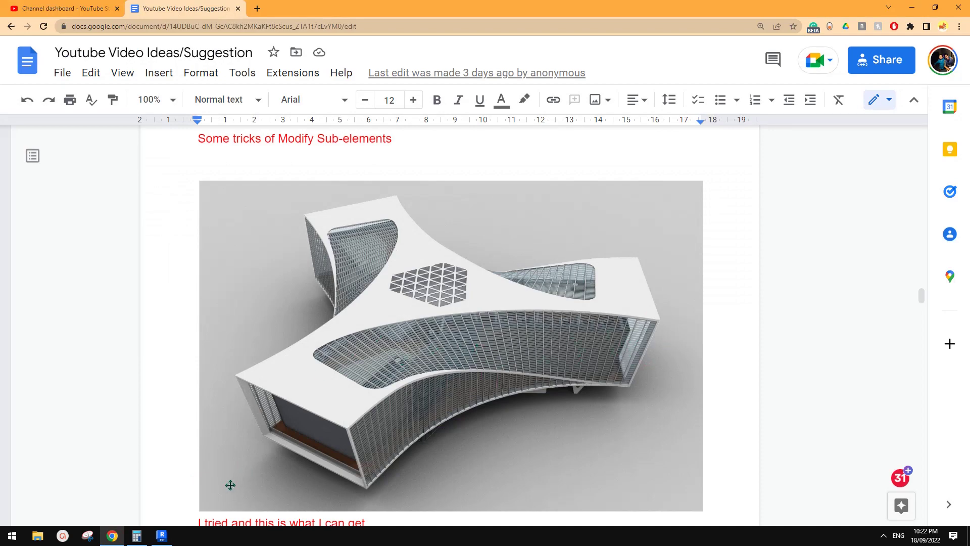
pyautogui.click(162, 536)
# Raise the lower reference line of the upright left rectangle until its offset dimension is about 4400 mm.
pyautogui.keyDown('shift'); pyautogui.moveTo(748, 354); pyautogui.dragTo(550, 325, button='middle'); pyautogui.keyUp('shift')
pyautogui.click(563, 378)
pyautogui.press('Up')
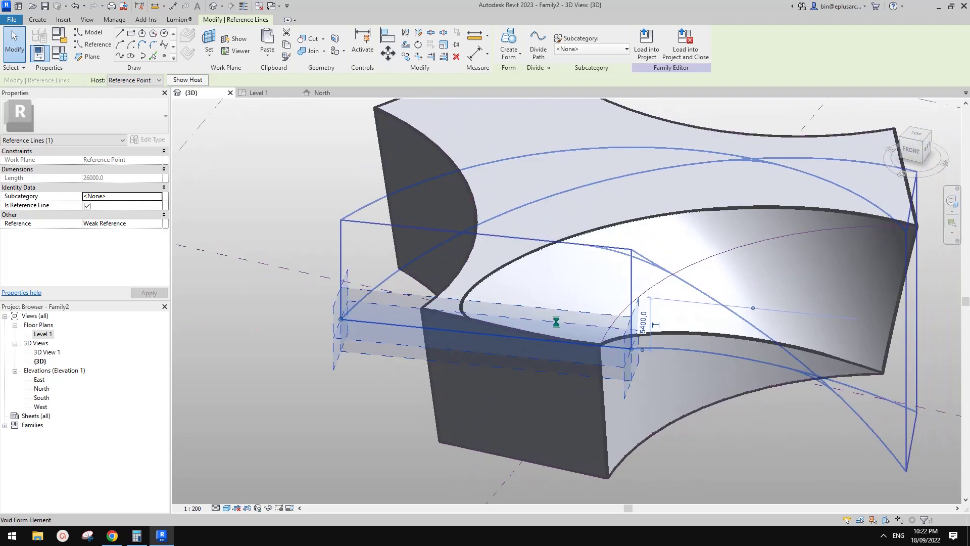
pyautogui.press('Up')
pyautogui.moveTo(569, 320); pyautogui.dragTo(552, 286)
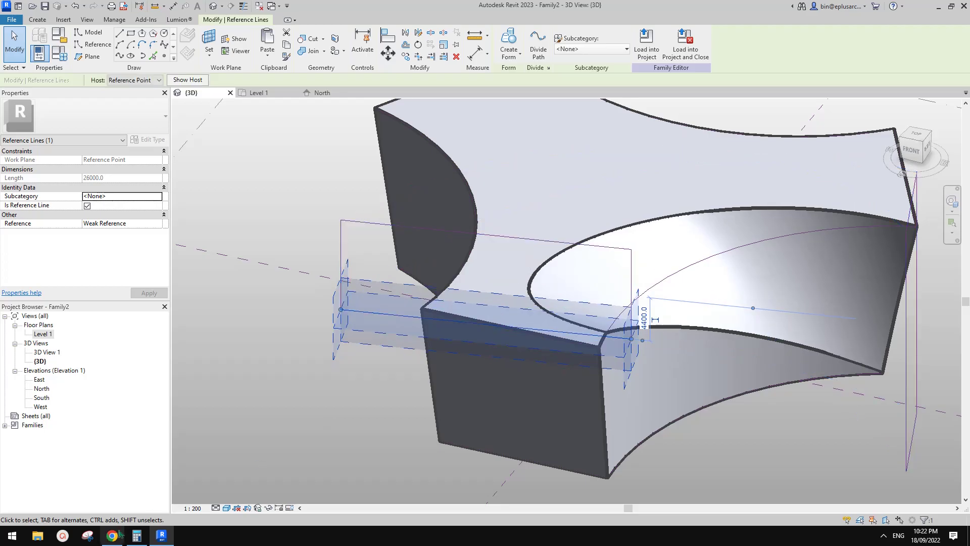
# Check the reference image in the browser and fine-tune the height of the upright rectangle's lower reference line in Revit.
pyautogui.click(111, 535)
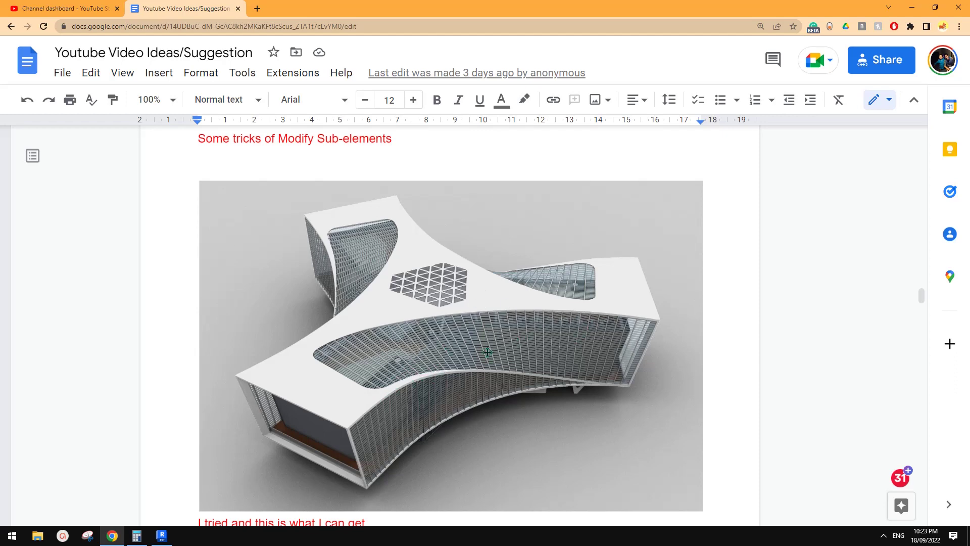
pyautogui.click(162, 535)
pyautogui.moveTo(652, 372); pyautogui.dragTo(627, 368, button='middle')
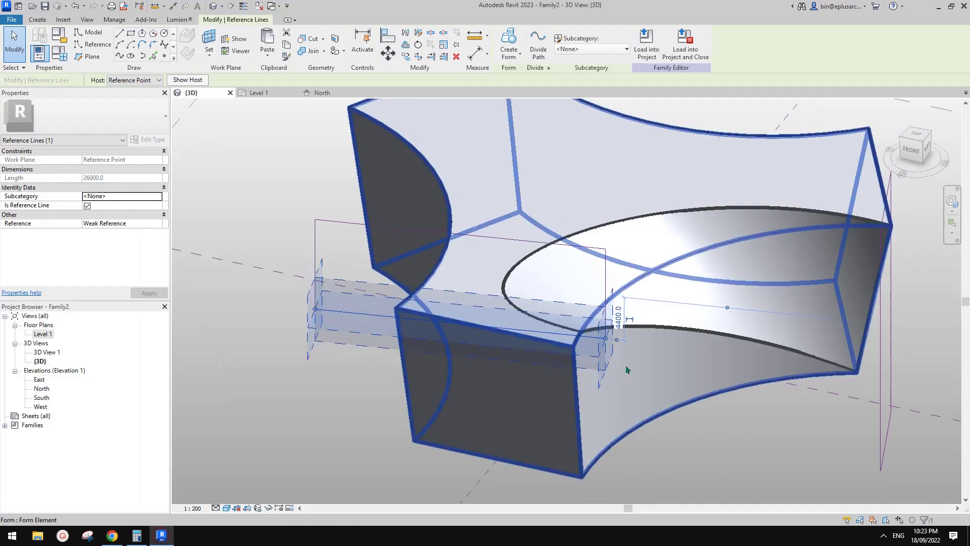
pyautogui.moveTo(546, 329); pyautogui.dragTo(546, 338)
pyautogui.press('Escape')
pyautogui.keyDown('shift'); pyautogui.moveTo(553, 318); pyautogui.dragTo(608, 281, button='middle'); pyautogui.keyUp('shift')
pyautogui.keyDown('shift'); pyautogui.moveTo(542, 291); pyautogui.dragTo(606, 333, button='middle'); pyautogui.keyUp('shift')
pyautogui.press('Escape')
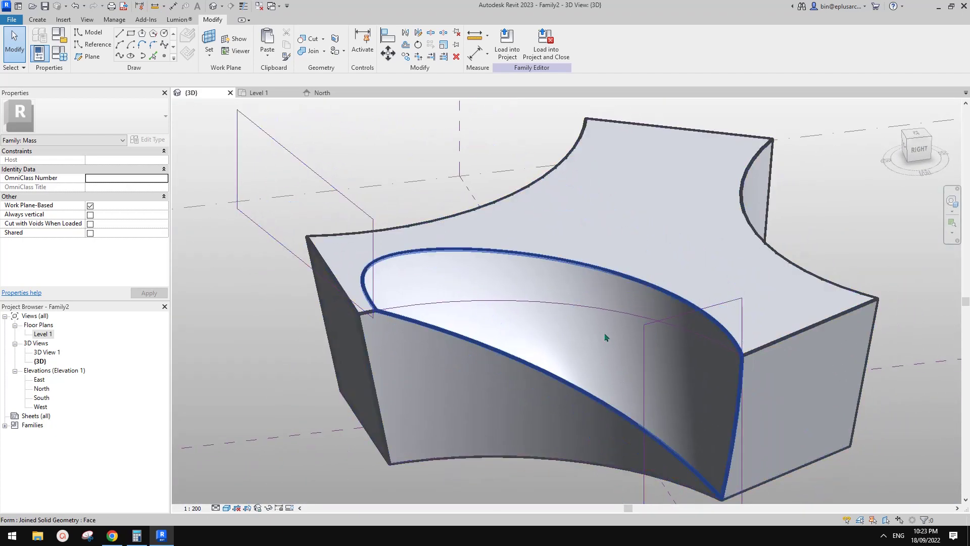
# Divide the carved void face of the mass with a U grid of 30 and a V grid of 30.
pyautogui.click(605, 335)
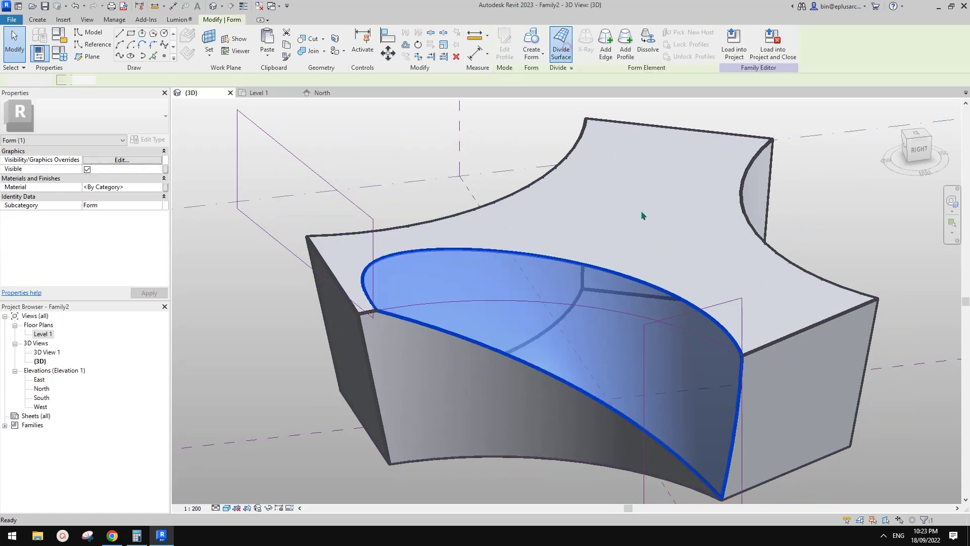
pyautogui.keyDown('shift'); pyautogui.moveTo(642, 215); pyautogui.dragTo(677, 242, button='middle'); pyautogui.keyUp('shift')
pyautogui.click(114, 198)
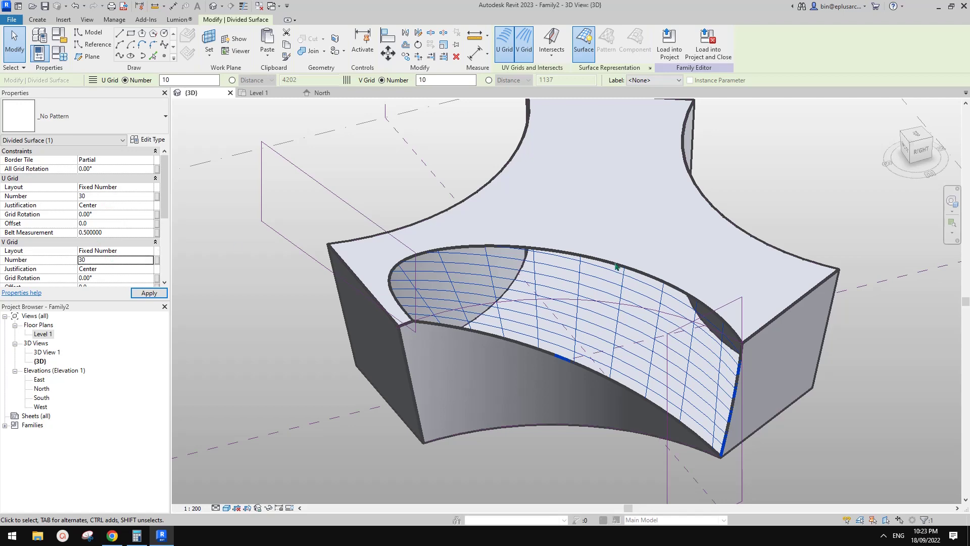
pyautogui.hotkey('alt', 'Tab')
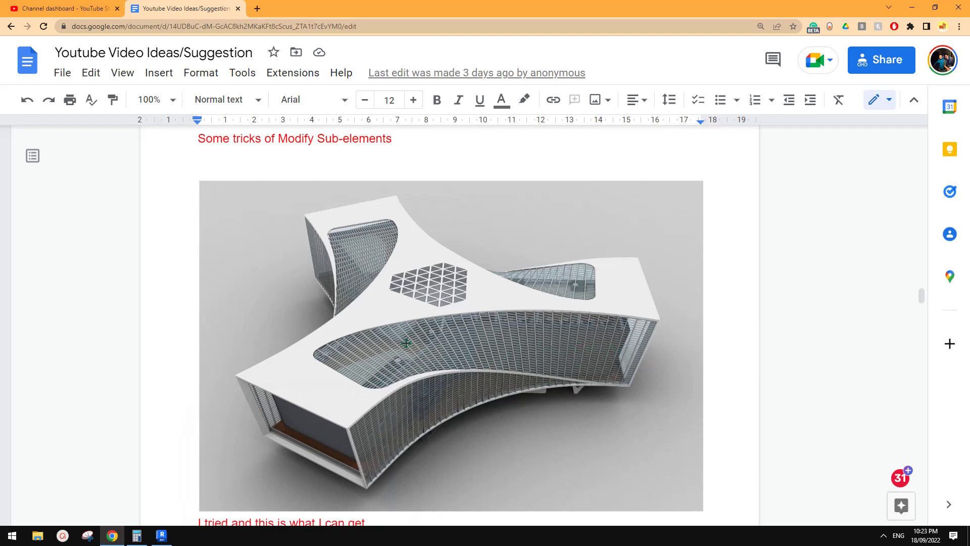
pyautogui.hotkey('alt', 'Tab')
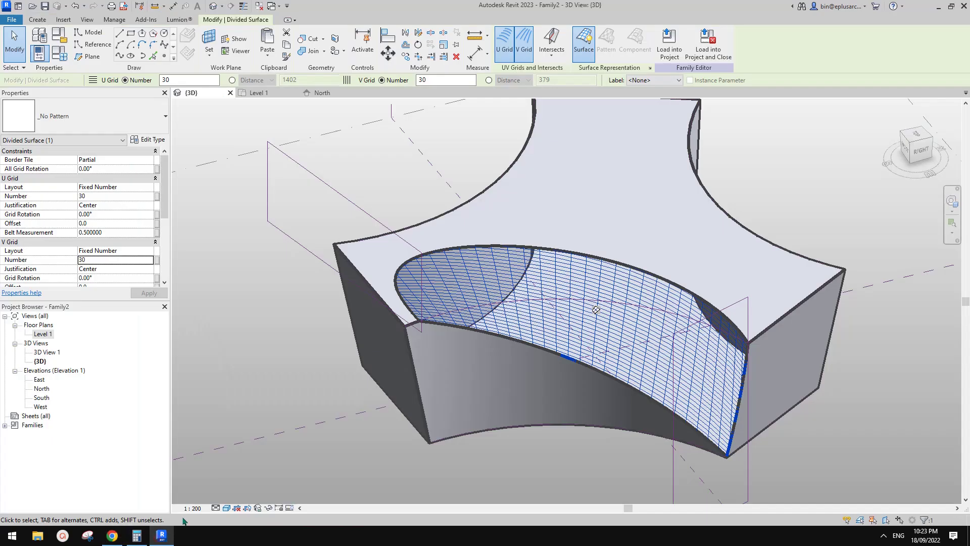
pyautogui.press('Escape')
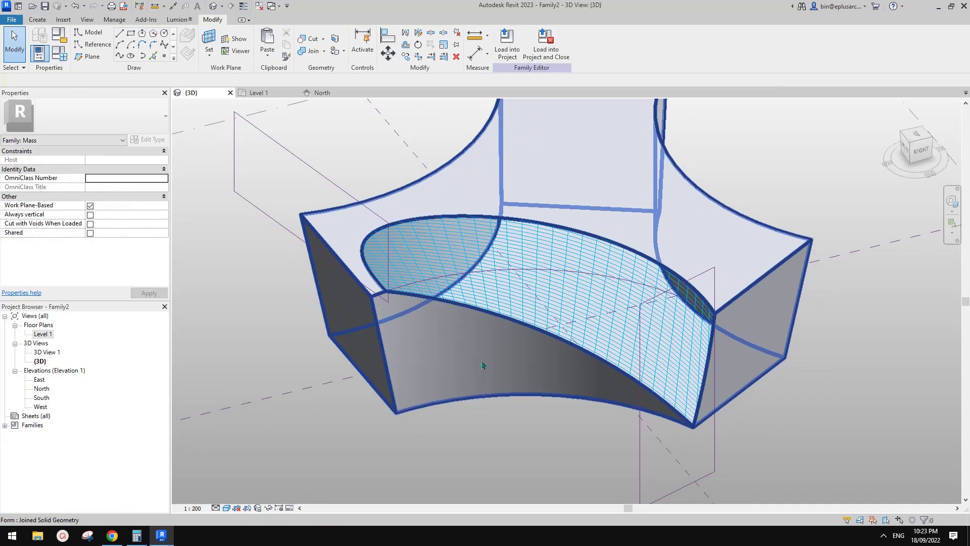
# Divide the lower front curved side face with a U grid of 30 and a V grid of 30.
pyautogui.click(482, 365)
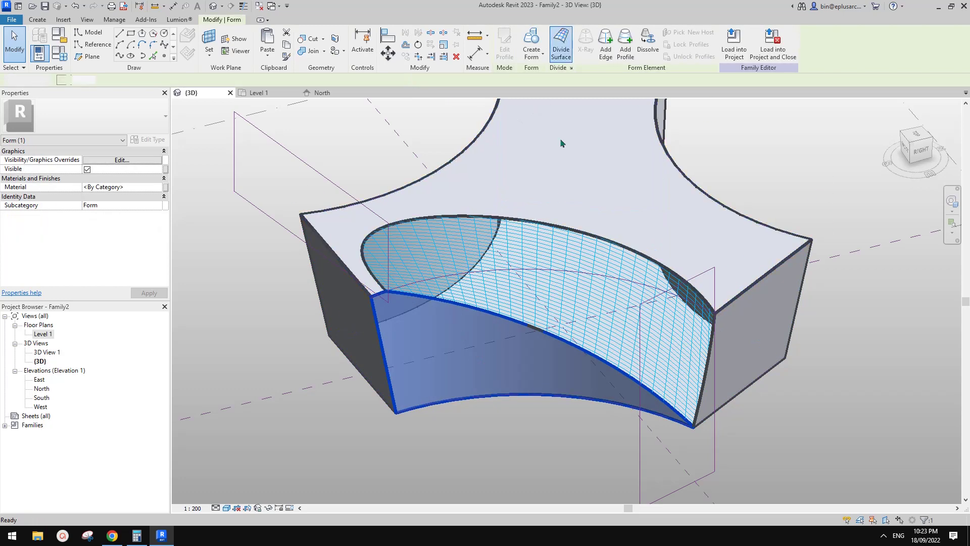
pyautogui.click(561, 46)
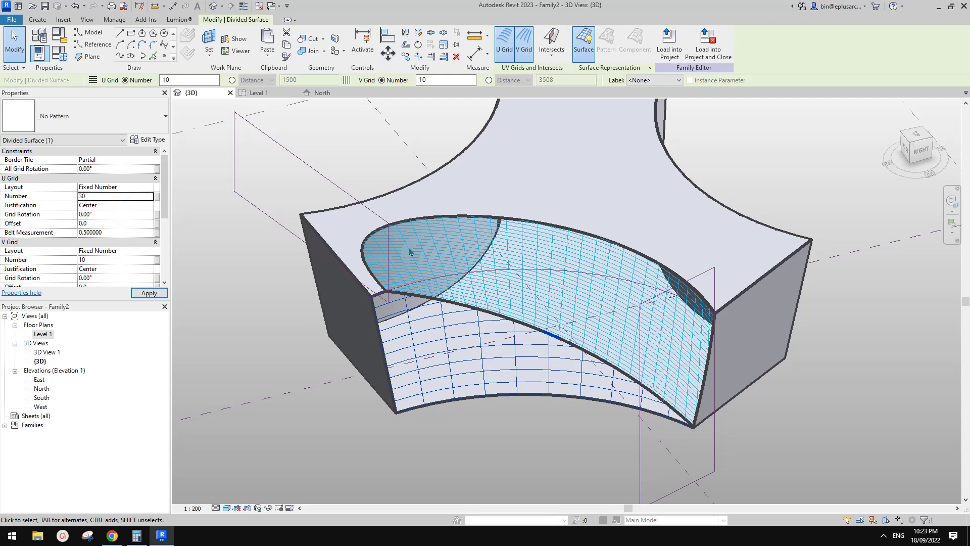
pyautogui.click(120, 259)
pyautogui.write('3')
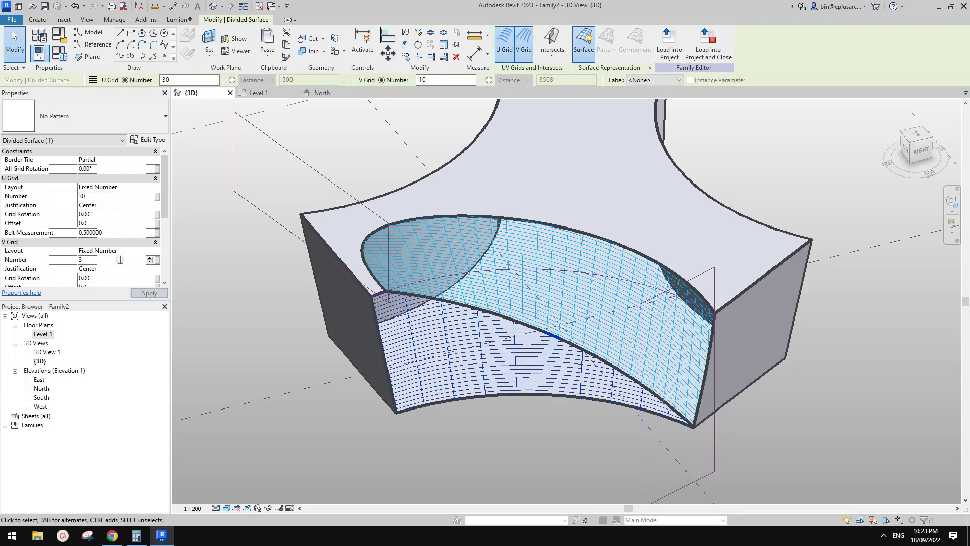
pyautogui.press('Escape')
# Examine the divided surfaces and the other sides of the mass against the reference image in the browser document.
pyautogui.keyDown('shift'); pyautogui.moveTo(490, 354); pyautogui.dragTo(569, 334, button='middle'); pyautogui.keyUp('shift')
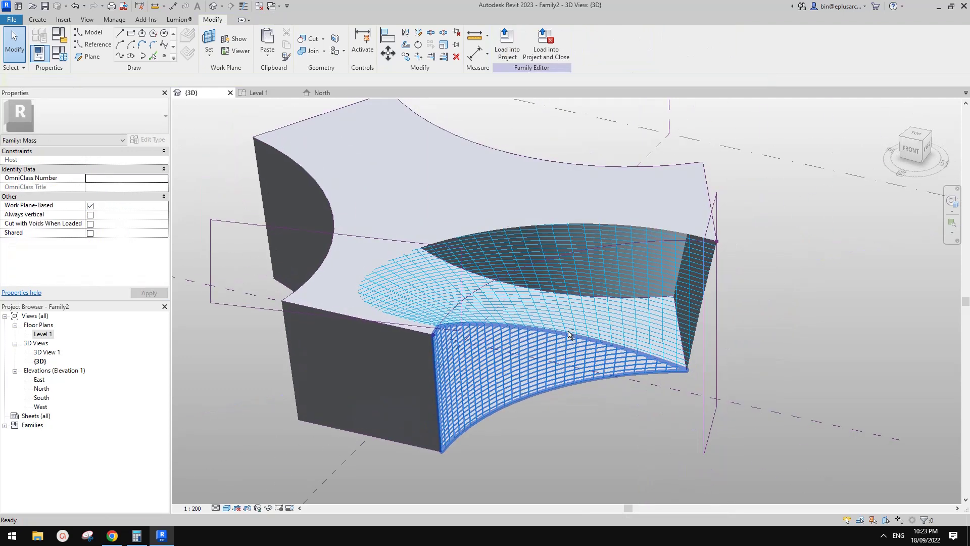
pyautogui.keyDown('shift'); pyautogui.moveTo(481, 338); pyautogui.dragTo(526, 325, button='middle'); pyautogui.keyUp('shift')
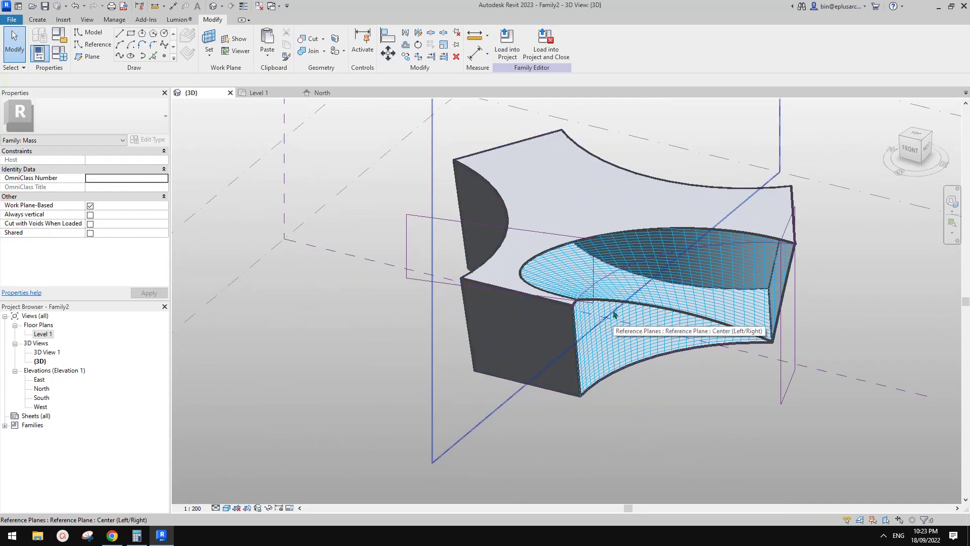
pyautogui.keyDown('shift'); pyautogui.moveTo(579, 258); pyautogui.dragTo(506, 364, button='middle'); pyautogui.keyUp('shift')
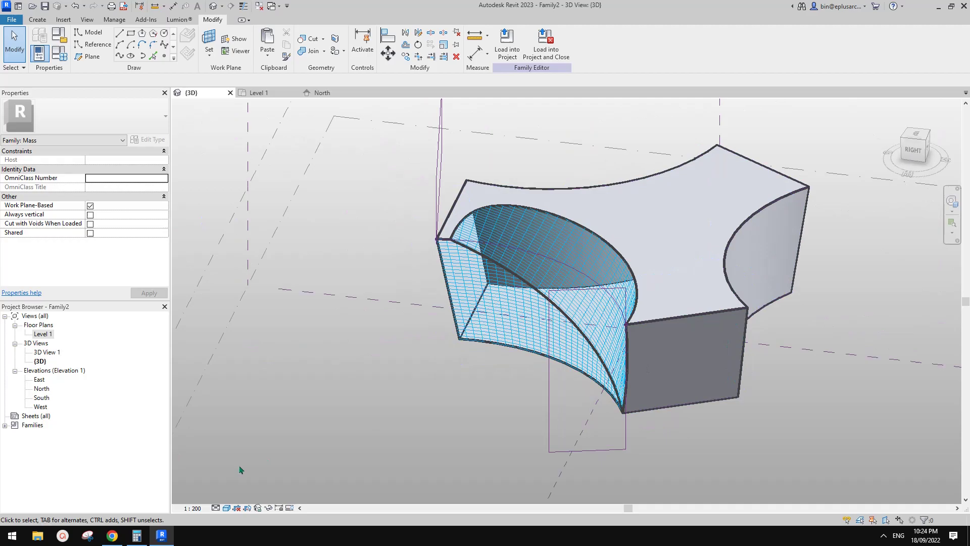
pyautogui.click(113, 536)
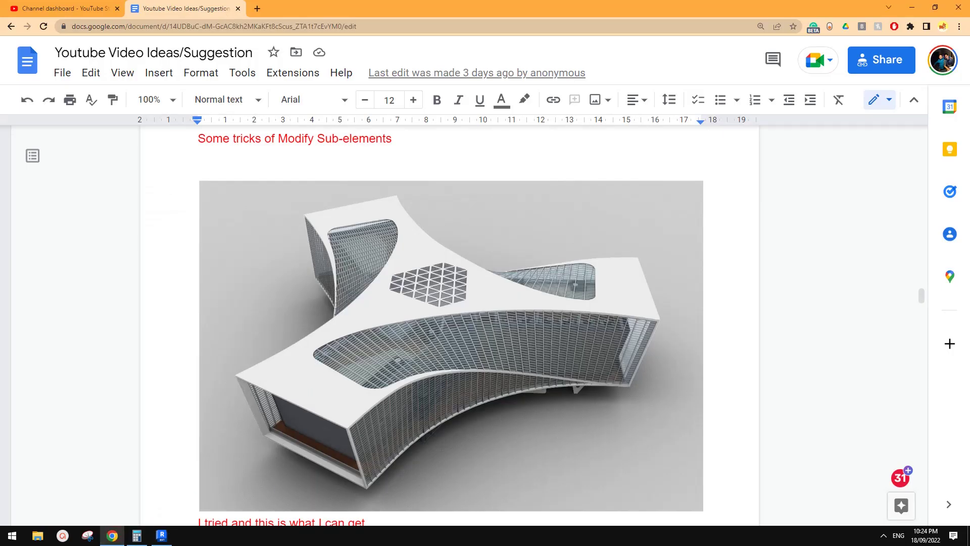
pyautogui.click(161, 535)
pyautogui.keyDown('shift'); pyautogui.moveTo(555, 387); pyautogui.dragTo(650, 236, button='middle'); pyautogui.keyUp('shift')
pyautogui.click(647, 231)
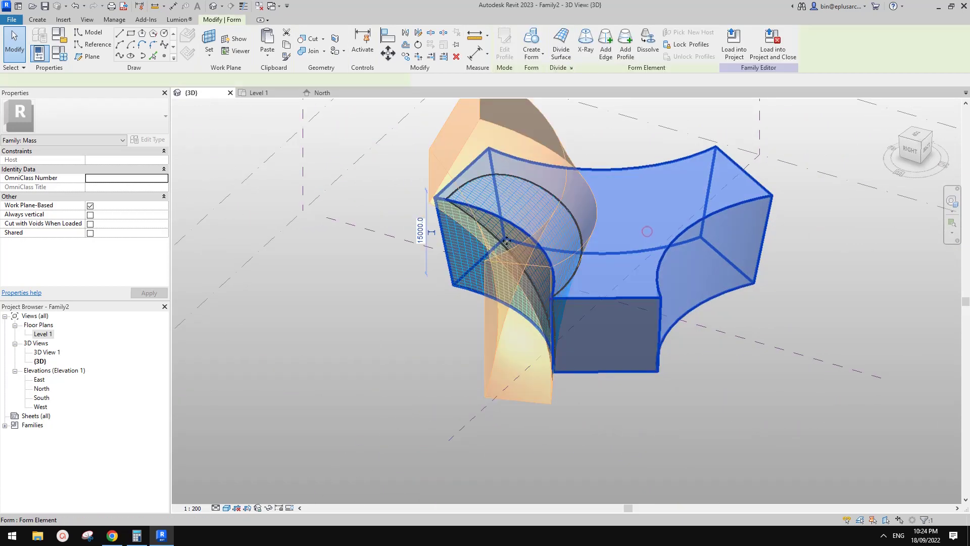
pyautogui.keyDown('shift'); pyautogui.moveTo(518, 285); pyautogui.dragTo(526, 314, button='middle'); pyautogui.keyUp('shift')
pyautogui.press('Escape')
pyautogui.scroll(1, 661, 275)
pyautogui.moveTo(661, 276); pyautogui.dragTo(651, 312, button='middle')
# Temporarily hide the solid building mass in the 3D view.
pyautogui.click(648, 259)
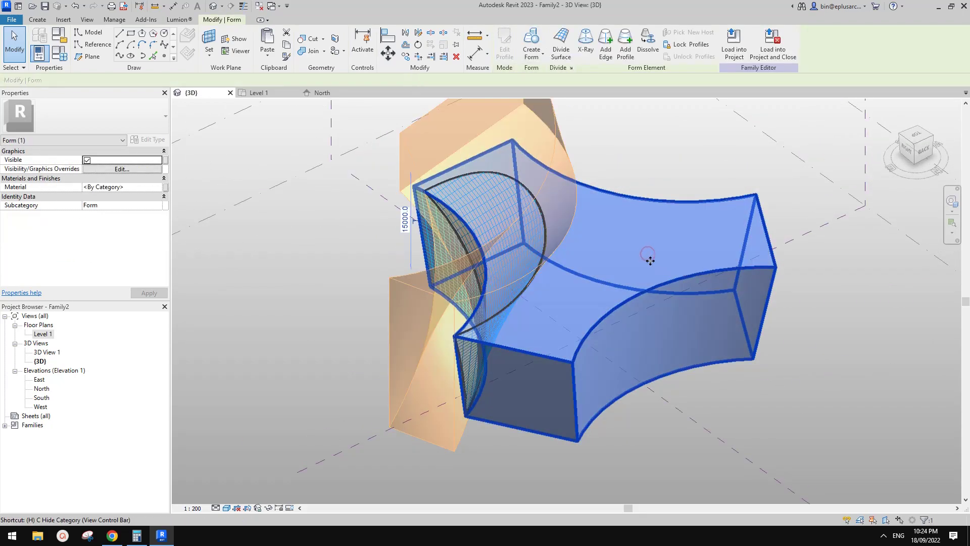
pyautogui.press('h')
pyautogui.press('i')
pyautogui.press('Escape')
# Copy the upright left rectangle together with its host reference point toward the next curved side of the building.
pyautogui.keyDown('shift'); pyautogui.moveTo(663, 264); pyautogui.dragTo(656, 331, button='middle'); pyautogui.keyUp('shift')
pyautogui.keyDown('shift'); pyautogui.moveTo(498, 309); pyautogui.dragTo(523, 314, button='middle'); pyautogui.keyUp('shift')
pyautogui.click(523, 315)
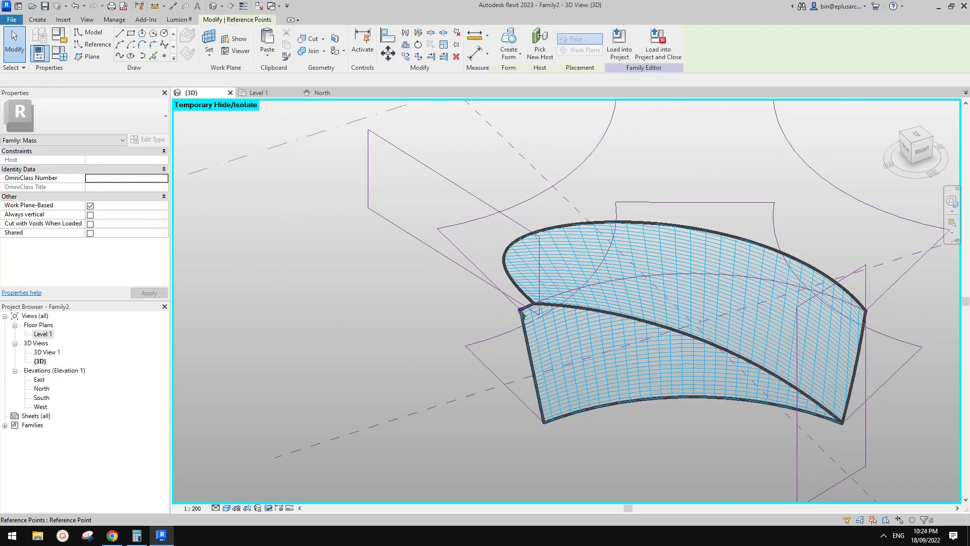
pyautogui.keyDown('ctrl'); pyautogui.click(466, 274); pyautogui.keyUp('ctrl')
pyautogui.scroll(-3, 466, 274)
pyautogui.press('Tab')
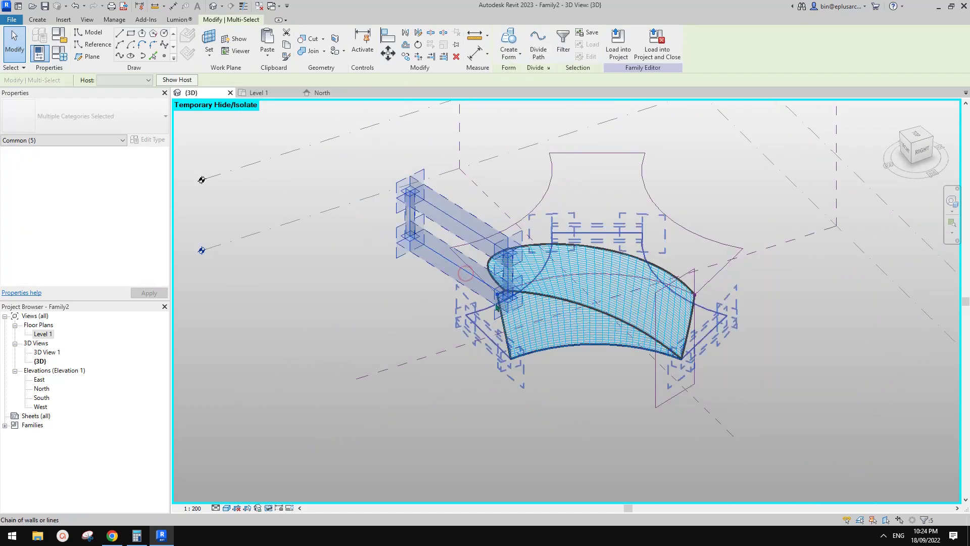
pyautogui.keyDown('shift'); pyautogui.moveTo(502, 264); pyautogui.dragTo(505, 305, button='middle'); pyautogui.keyUp('shift')
pyautogui.press('c')
pyautogui.press('o')
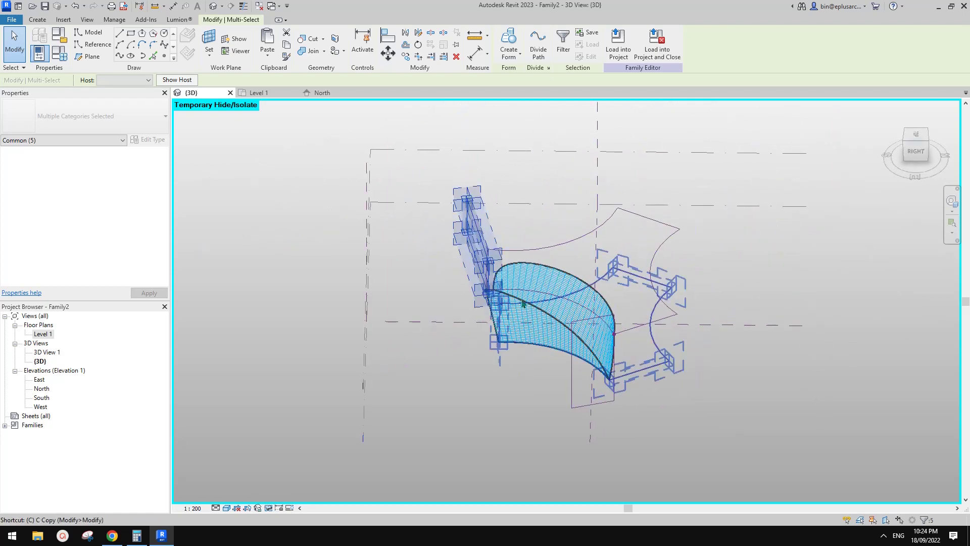
pyautogui.click(514, 300)
pyautogui.click(718, 258)
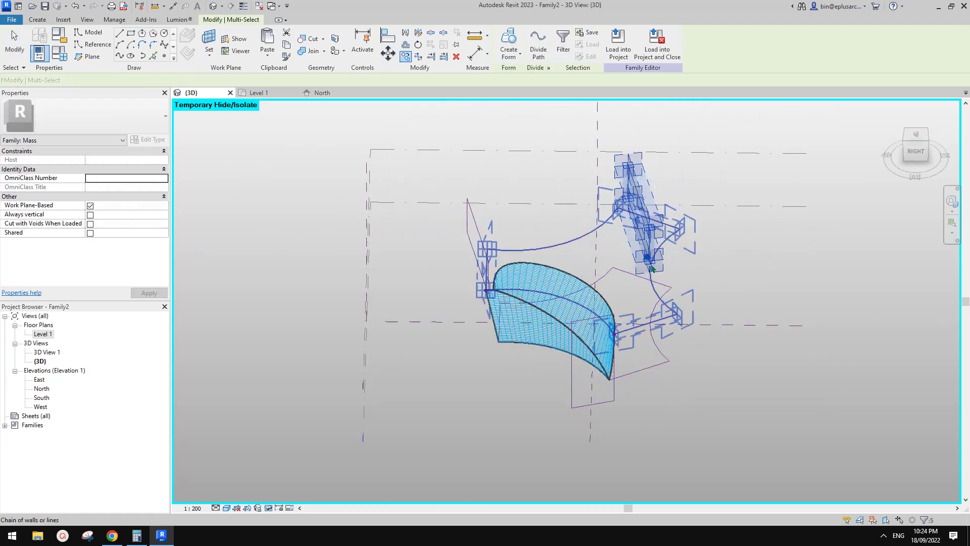
# Re-host the copied reference point onto the upper arc of the next curved side, near the arc's end.
pyautogui.keyDown('shift'); pyautogui.moveTo(717, 258); pyautogui.dragTo(581, 167, button='middle'); pyautogui.keyUp('shift')
pyautogui.click(658, 253)
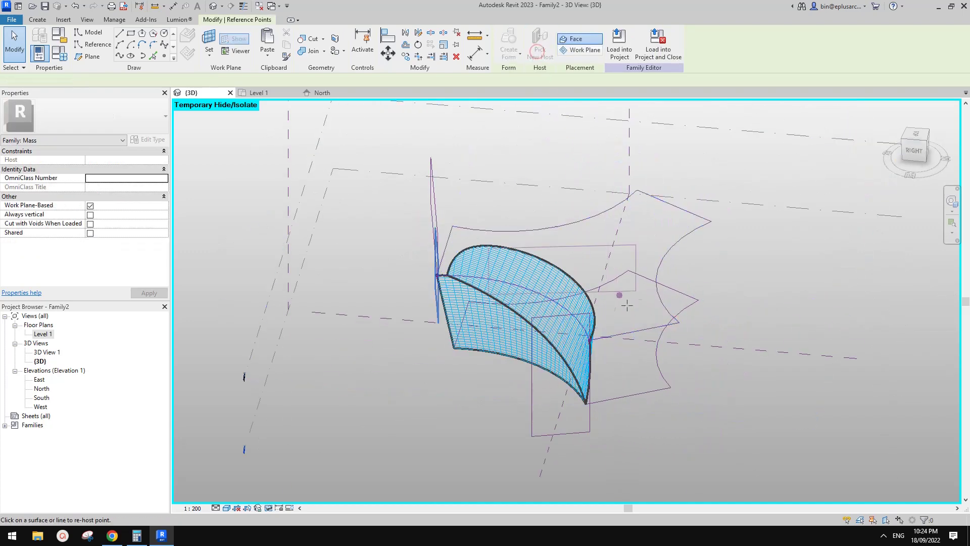
pyautogui.keyDown('shift'); pyautogui.moveTo(649, 330); pyautogui.dragTo(559, 303, button='middle'); pyautogui.keyUp('shift')
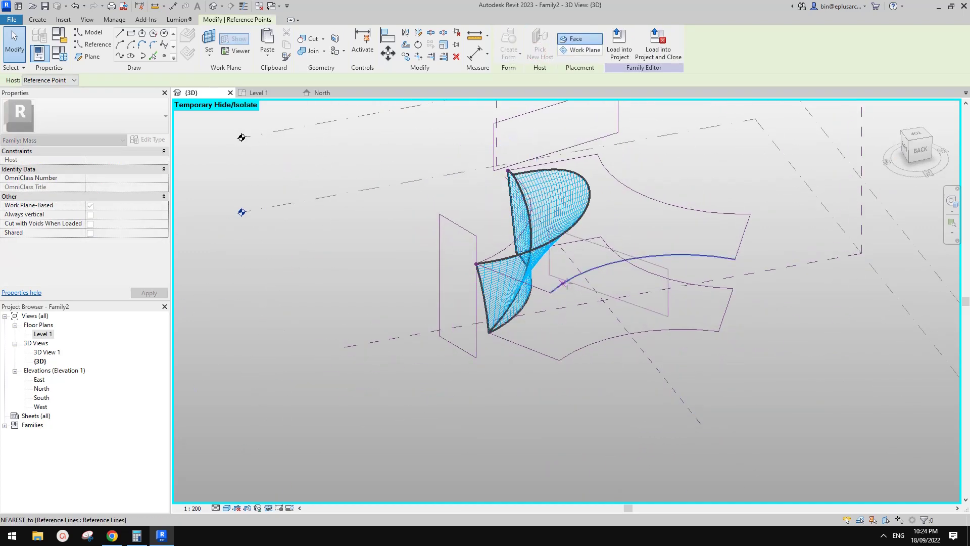
pyautogui.click(562, 284)
pyautogui.scroll(2, 562, 285)
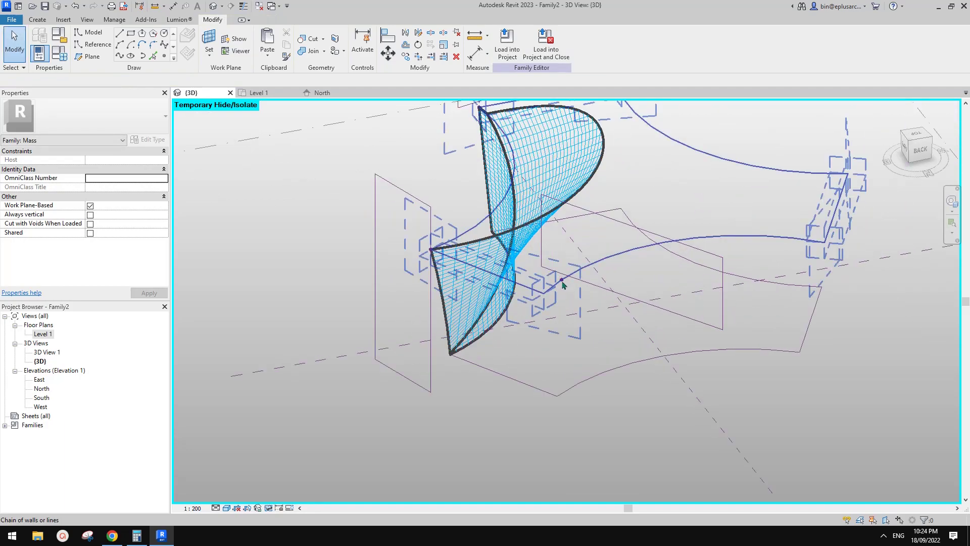
# Flip the re-hosted reference point to turn its rectangle to the other side, trying the Mirrored option as well.
pyautogui.keyDown('shift'); pyautogui.moveTo(572, 289); pyautogui.dragTo(618, 324, button='middle'); pyautogui.keyUp('shift')
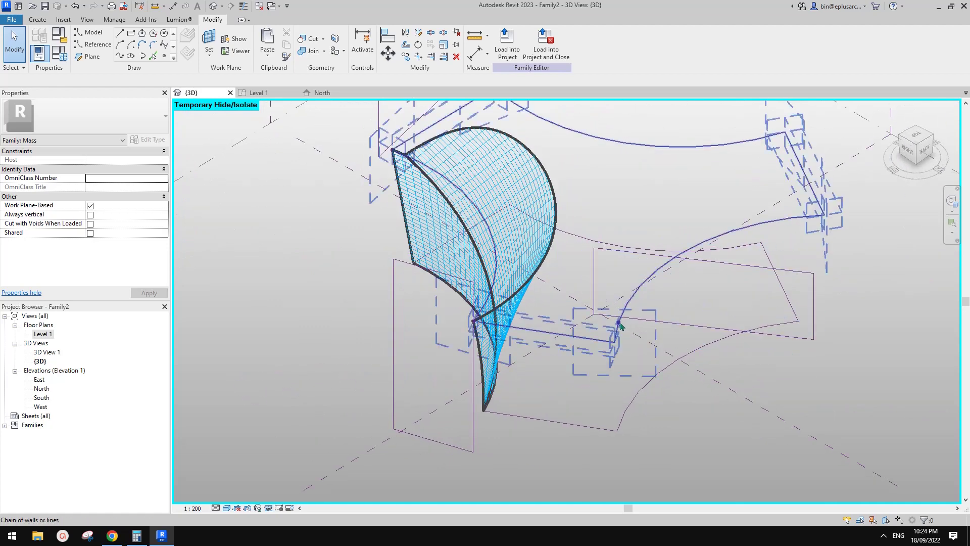
pyautogui.click(621, 324)
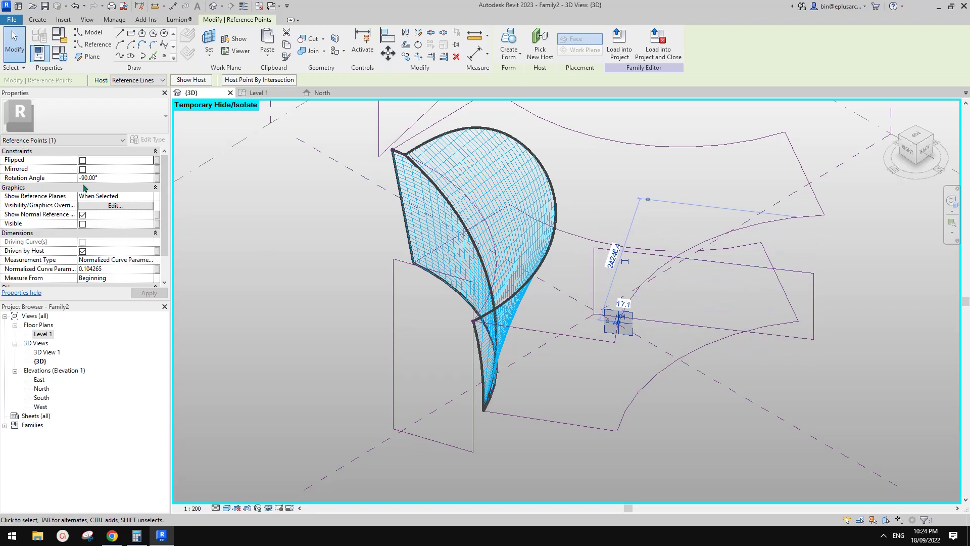
pyautogui.click(83, 161)
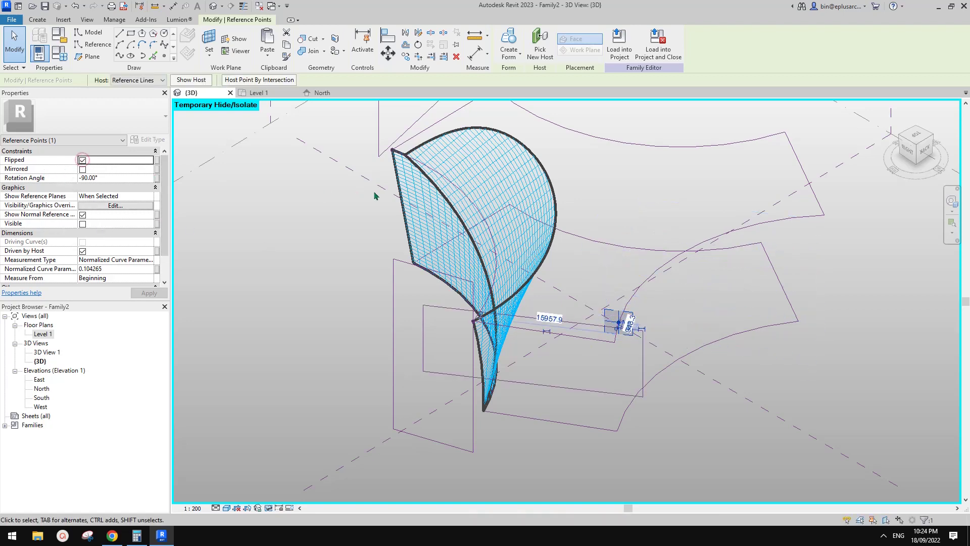
pyautogui.keyDown('shift'); pyautogui.moveTo(550, 325); pyautogui.dragTo(558, 307, button='middle'); pyautogui.keyUp('shift')
pyautogui.click(82, 161)
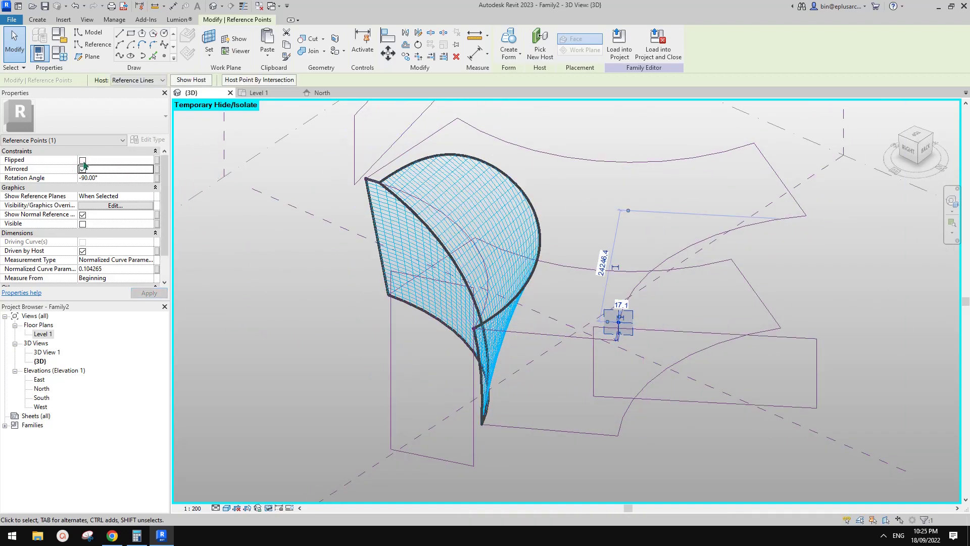
pyautogui.click(83, 161)
# Copy the flipped reference point and its rectangle toward the opposite end of the same upper arc.
pyautogui.keyDown('shift'); pyautogui.moveTo(445, 374); pyautogui.dragTo(587, 304, button='middle'); pyautogui.keyUp('shift')
pyautogui.keyDown('ctrl'); pyautogui.click(650, 261); pyautogui.keyUp('ctrl')
pyautogui.scroll(-2, 650, 297)
pyautogui.press('c')
pyautogui.press('o')
pyautogui.click(595, 329)
pyautogui.click(736, 359)
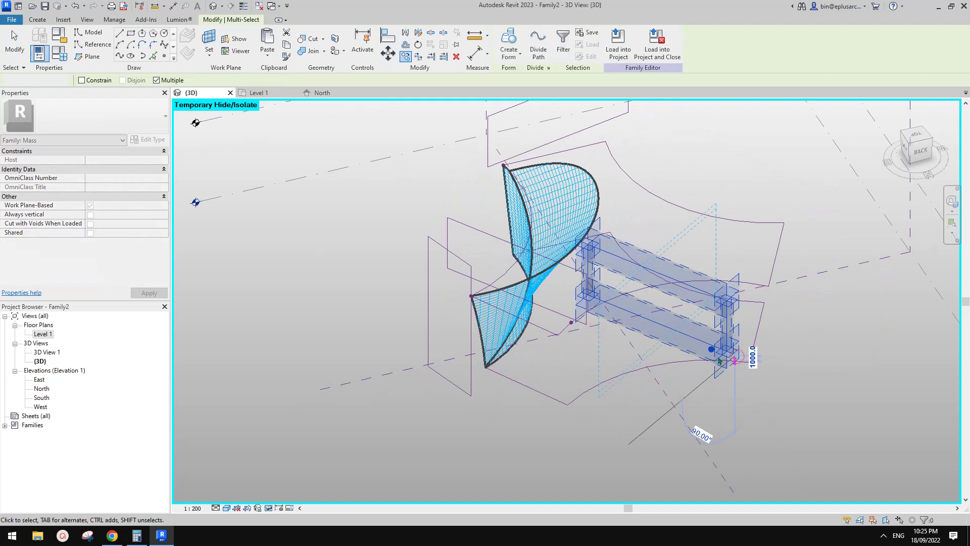
# Place the copied rectangle and re-host its reference point onto the same upper arc at the arc's far end.
pyautogui.click(719, 359)
pyautogui.click(539, 50)
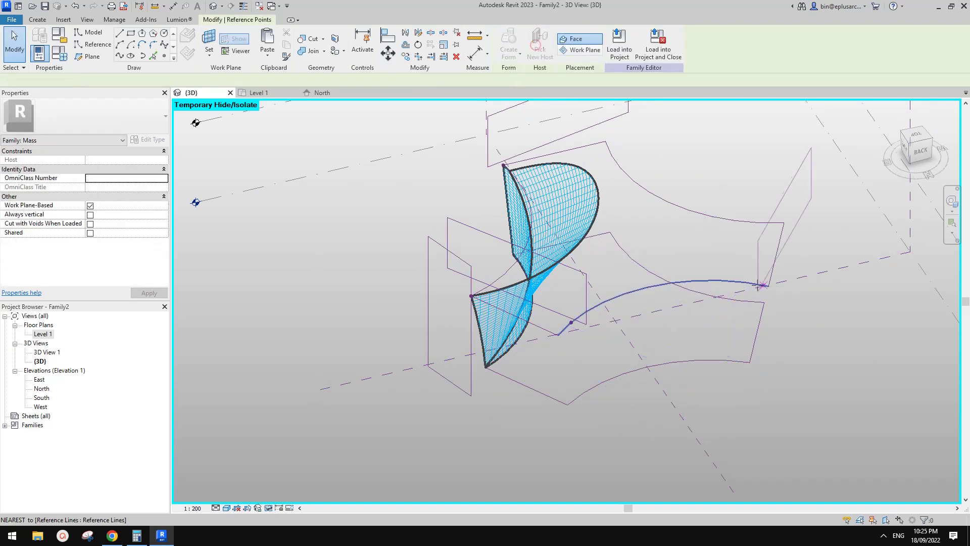
pyautogui.click(733, 281)
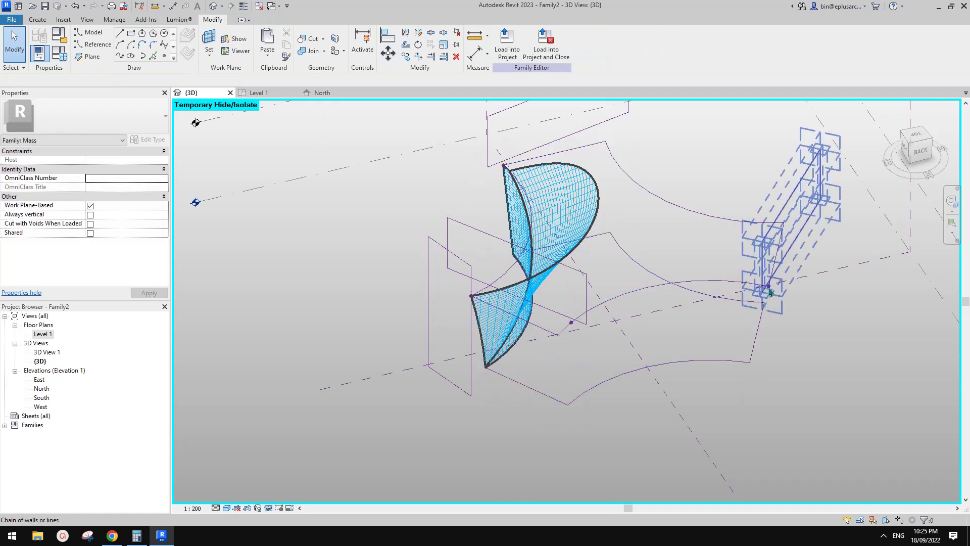
# Turn off Flipped and Mirrored for the reference point at the arc's far end and set its rotation angle to 0°.
pyautogui.keyDown('shift'); pyautogui.moveTo(769, 292); pyautogui.dragTo(881, 288, button='middle'); pyautogui.keyUp('shift')
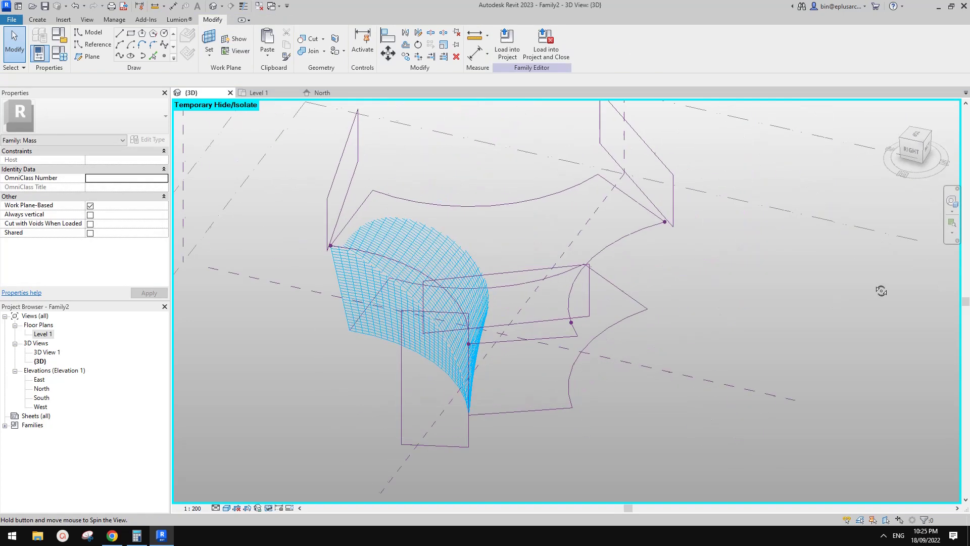
pyautogui.click(666, 224)
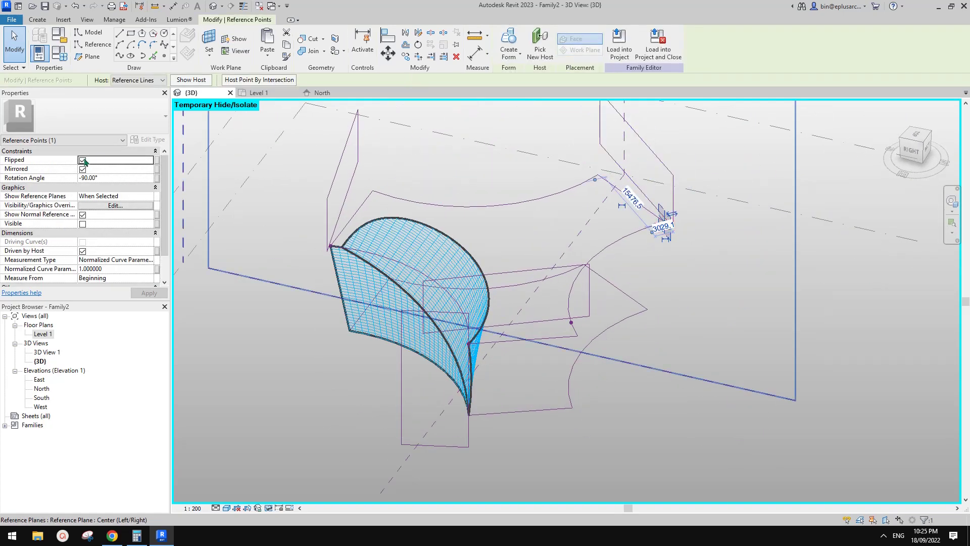
pyautogui.click(82, 160)
pyautogui.click(82, 169)
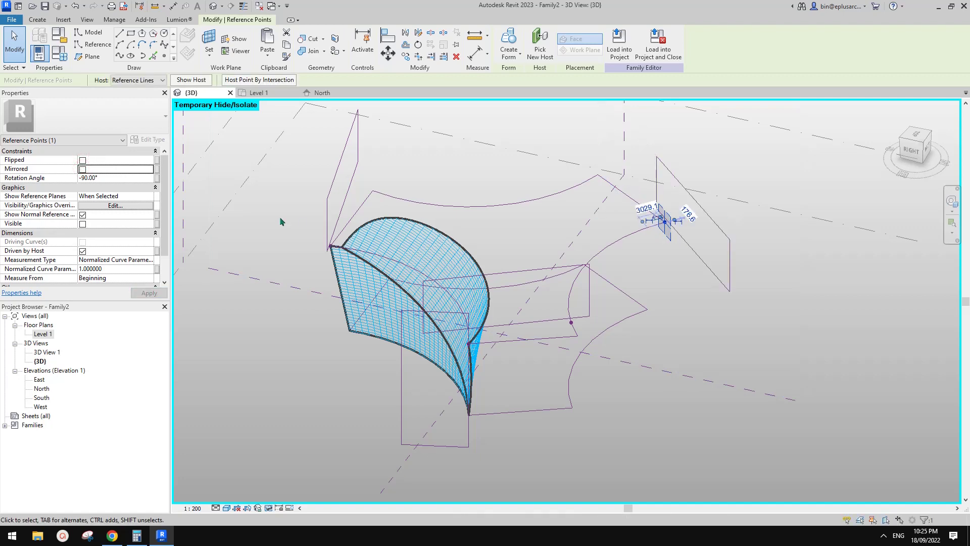
pyautogui.click(116, 178)
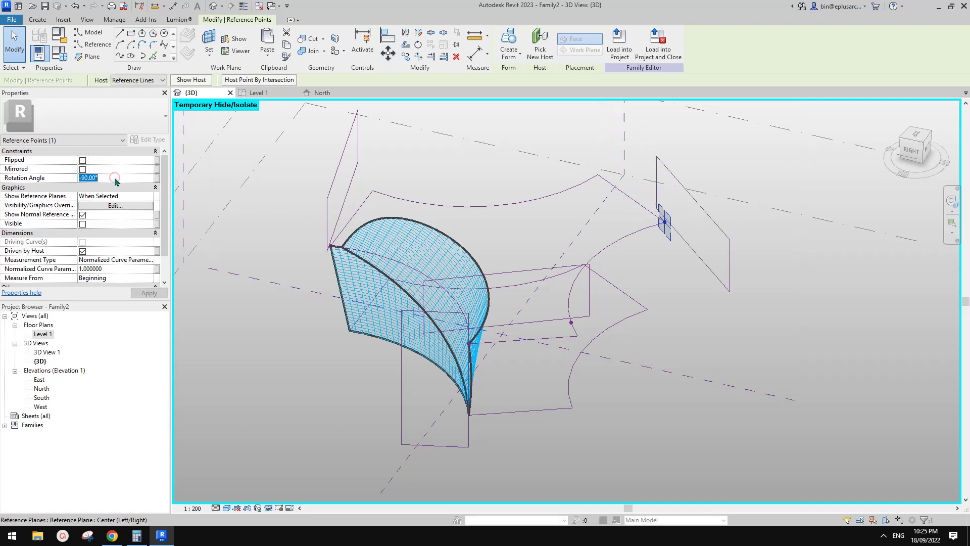
pyautogui.keyDown('shift'); pyautogui.moveTo(541, 183); pyautogui.dragTo(682, 160, button='middle'); pyautogui.keyUp('shift')
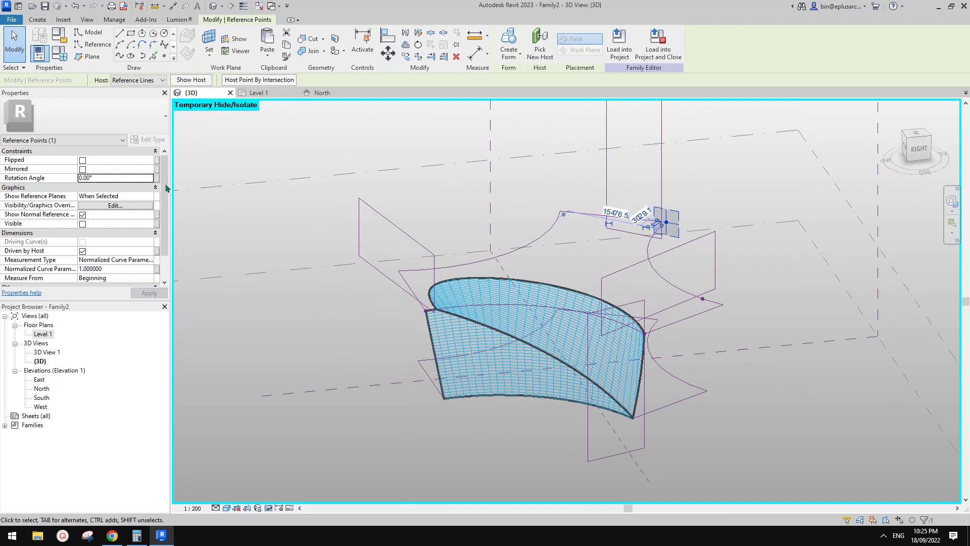
# Try different combinations of Flipped and Mirrored on the far-end reference point, finishing with both options cleared.
pyautogui.click(82, 160)
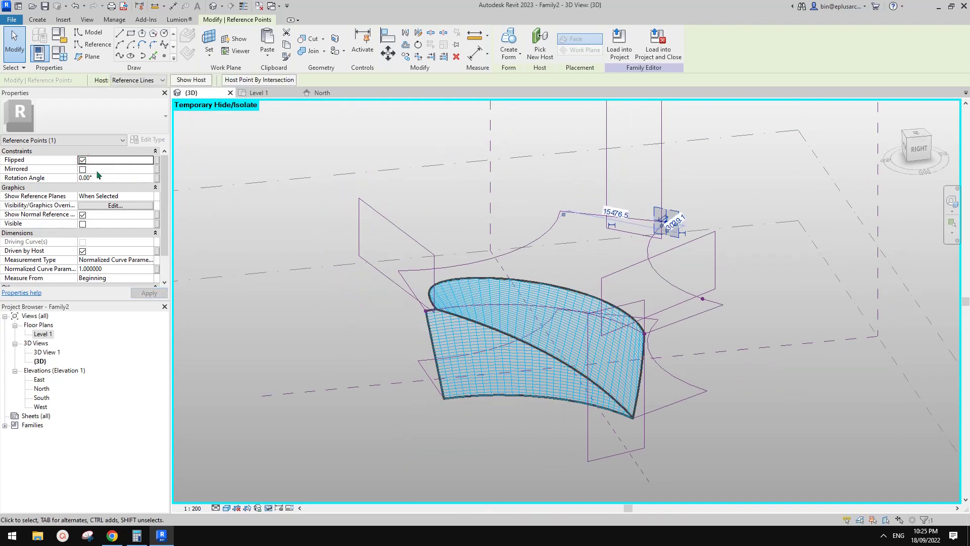
pyautogui.click(82, 169)
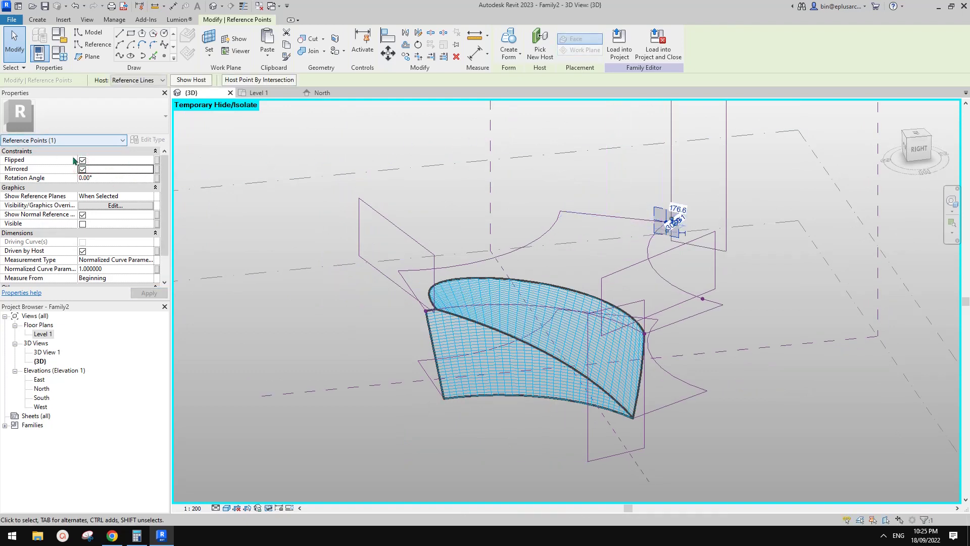
pyautogui.click(83, 160)
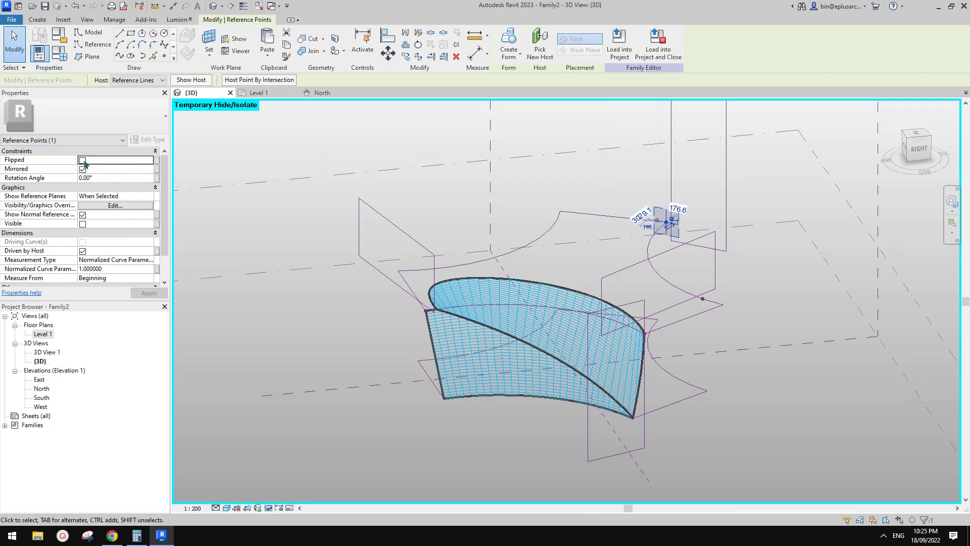
pyautogui.click(82, 160)
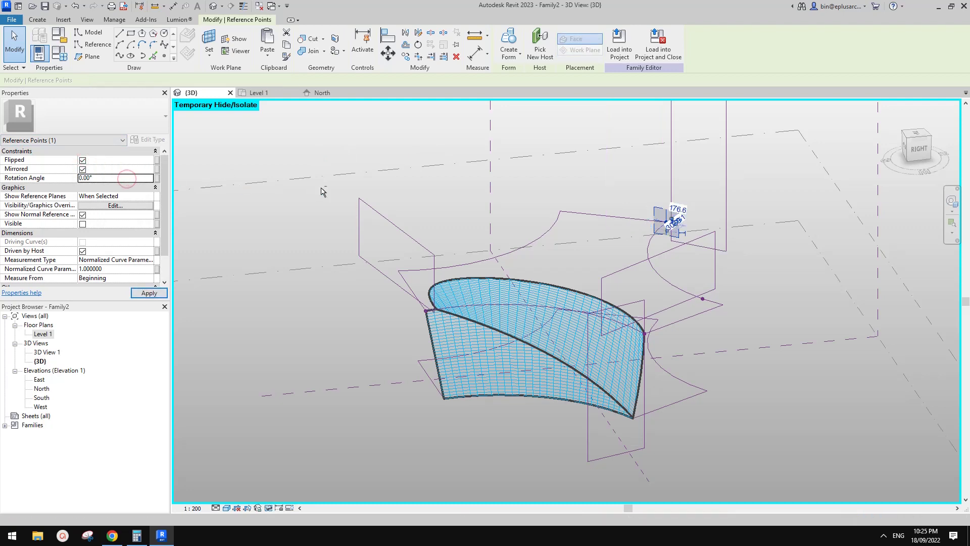
pyautogui.keyDown('shift'); pyautogui.moveTo(333, 232); pyautogui.dragTo(286, 231, button='middle'); pyautogui.keyUp('shift')
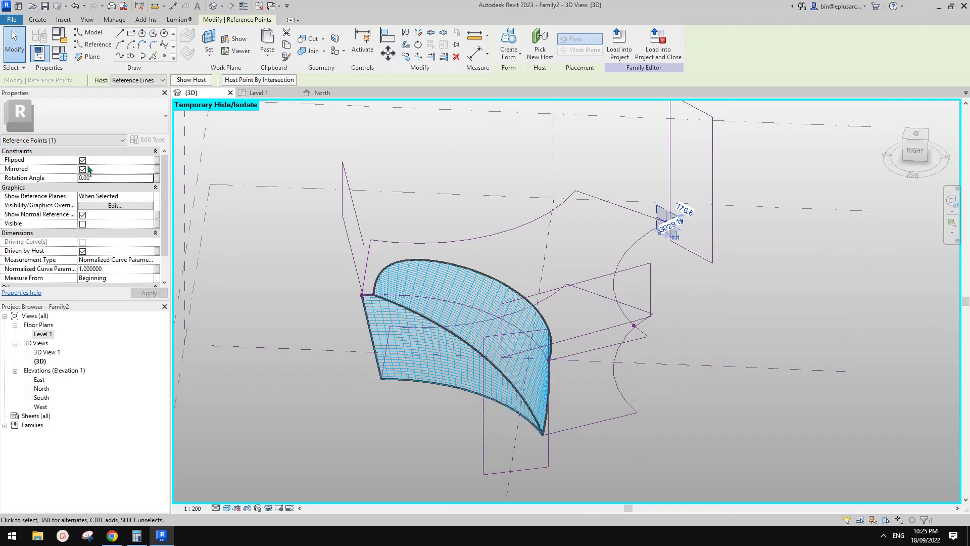
pyautogui.click(84, 169)
pyautogui.click(83, 161)
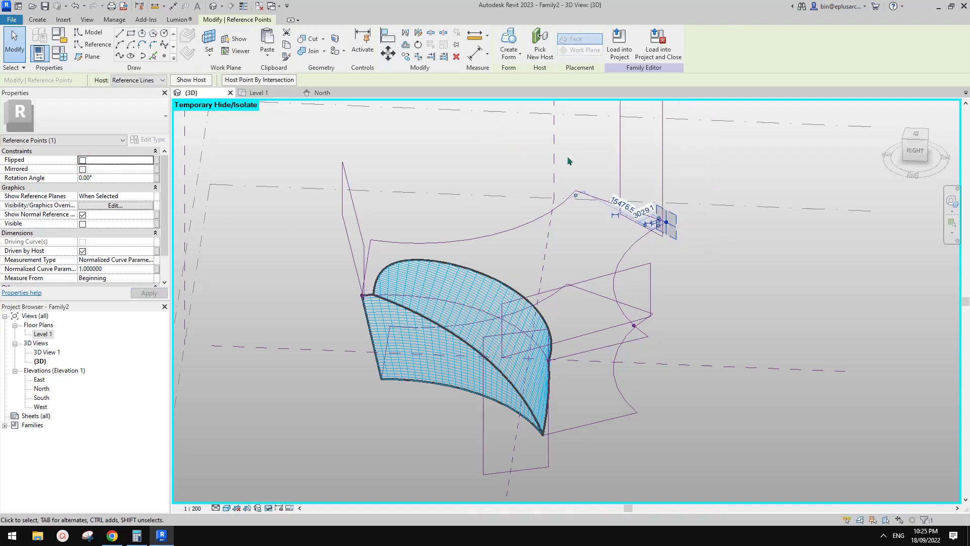
# Set the rotation angle of the far-end reference point to 180° so its upright rectangle extends downward from the arc.
pyautogui.click(107, 179)
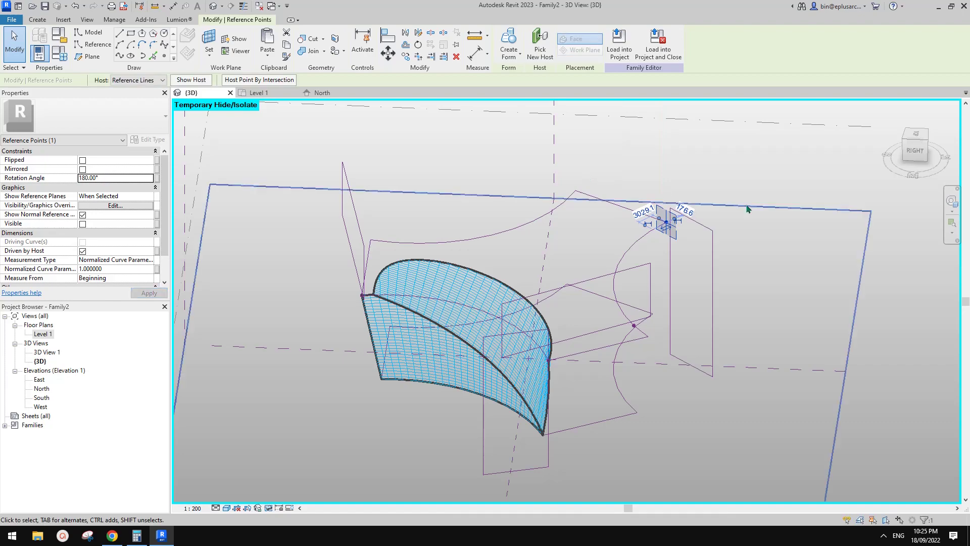
pyautogui.keyDown('shift'); pyautogui.moveTo(711, 256); pyautogui.dragTo(523, 272, button='middle'); pyautogui.keyUp('shift')
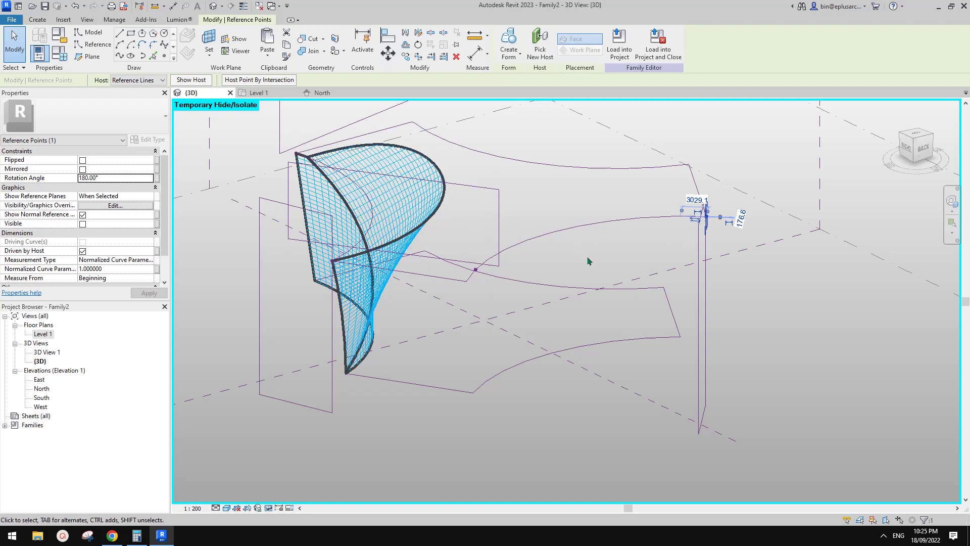
pyautogui.keyDown('shift'); pyautogui.moveTo(588, 261); pyautogui.dragTo(526, 288, button='middle'); pyautogui.keyUp('shift')
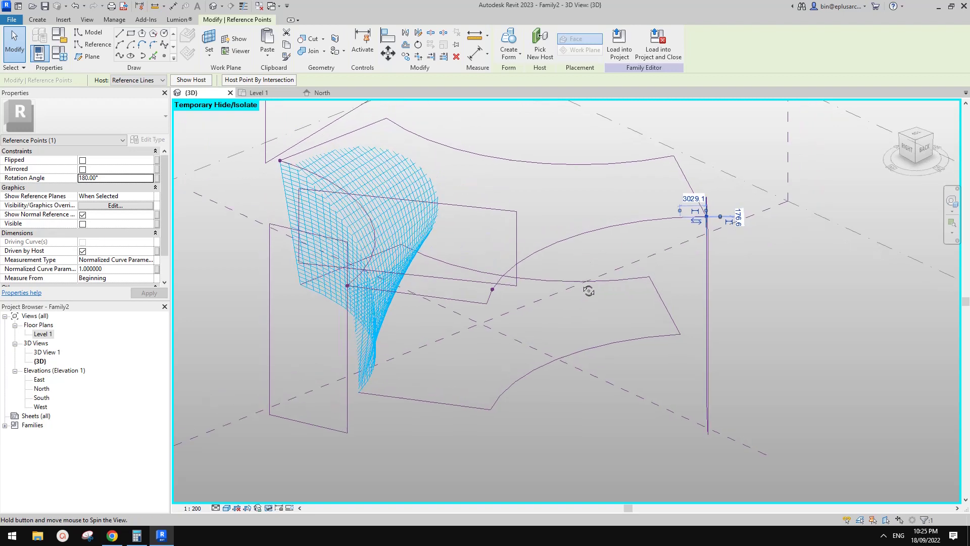
# Set the rotation angle of the reference point at the arc's near end to 0°.
pyautogui.click(488, 290)
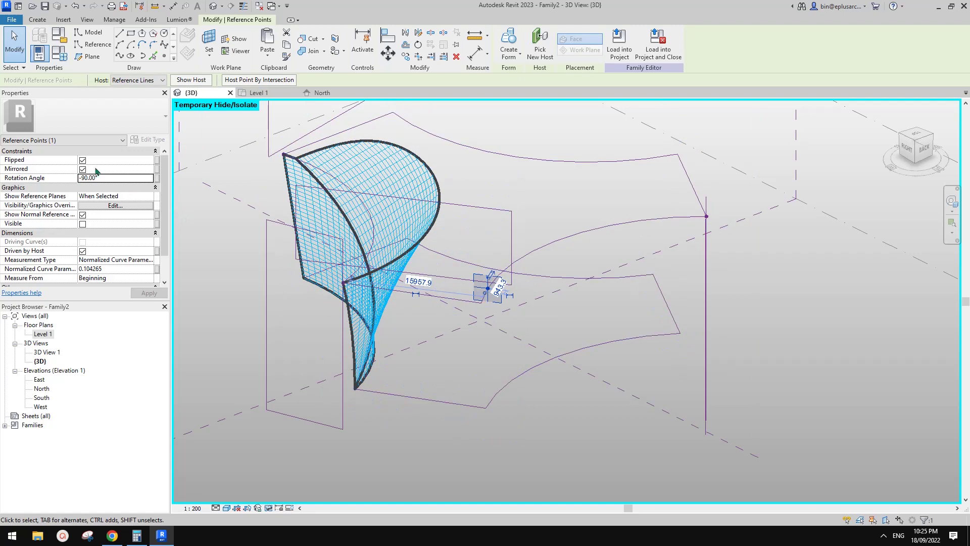
pyautogui.click(113, 179)
pyautogui.write('0')
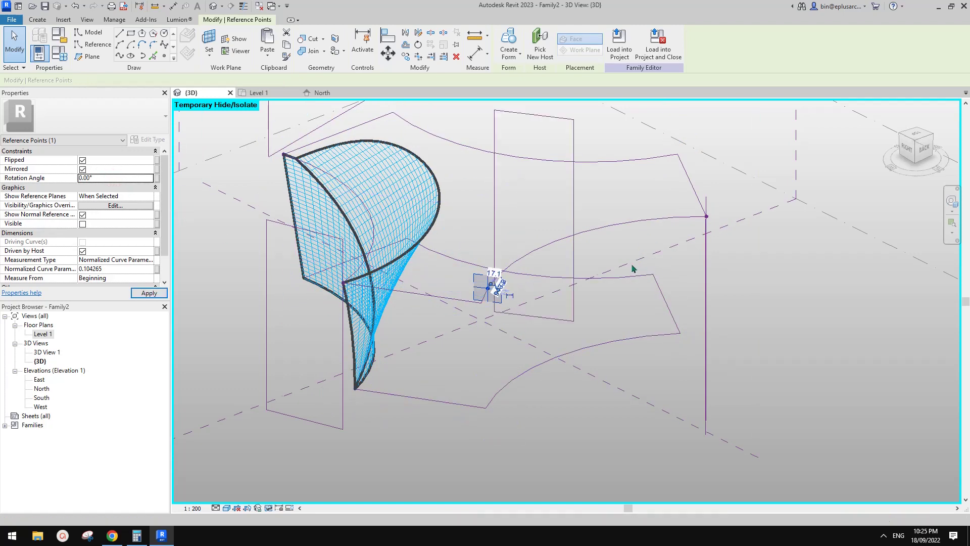
# Create a form from the two upright rectangles with the upper arc as their sweep path.
pyautogui.click(573, 204)
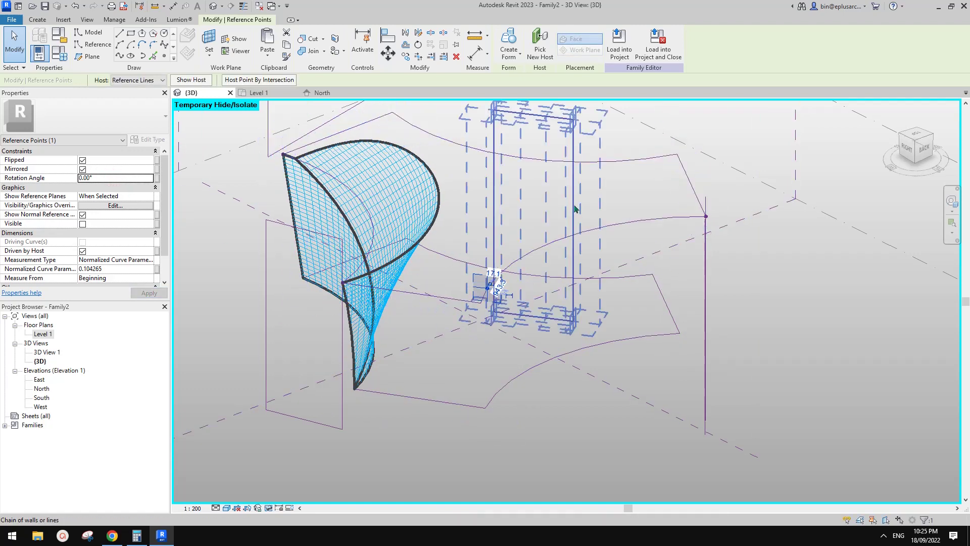
pyautogui.keyDown('ctrl'); pyautogui.click(710, 266); pyautogui.keyUp('ctrl')
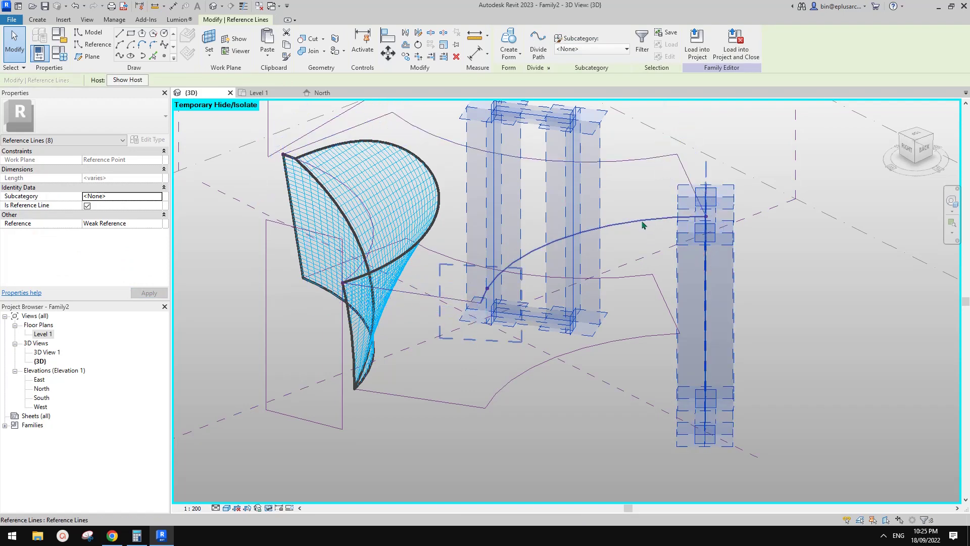
pyautogui.keyDown('ctrl'); pyautogui.click(641, 220); pyautogui.keyUp('ctrl')
pyautogui.click(508, 48)
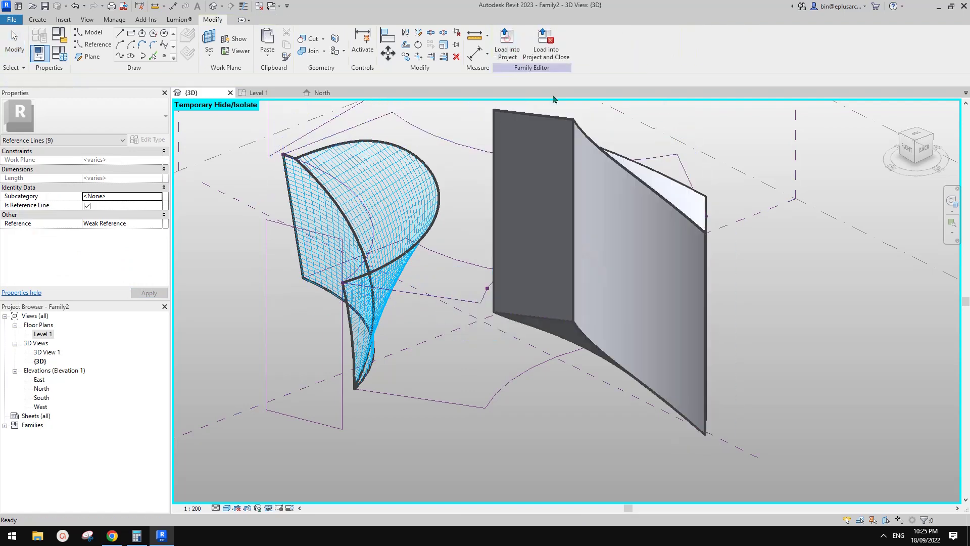
# Set the rotation angle of the reference point at the arc's near end to -90° to twist the new form.
pyautogui.keyDown('shift'); pyautogui.moveTo(615, 264); pyautogui.dragTo(550, 314, button='middle'); pyautogui.keyUp('shift')
pyautogui.press('Tab')
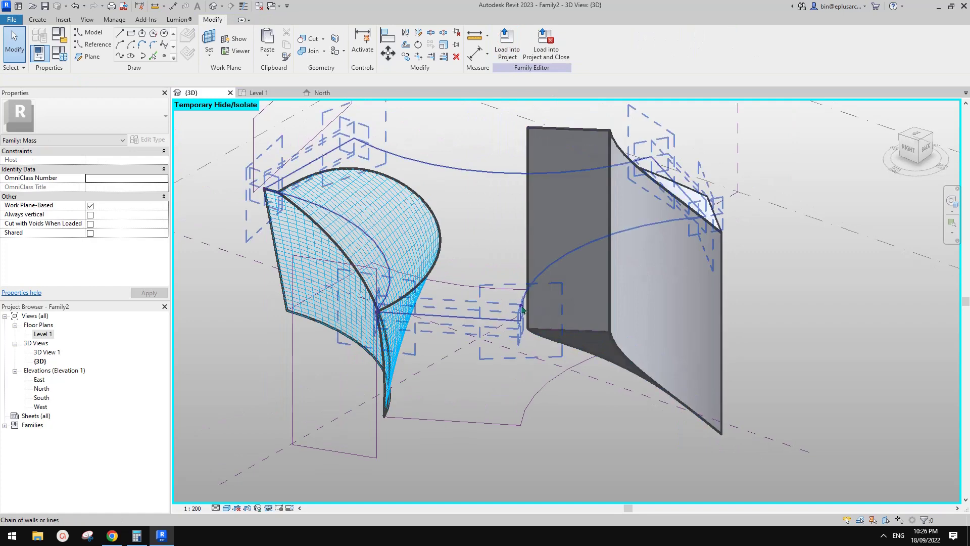
pyautogui.press('Tab')
pyautogui.click(522, 306)
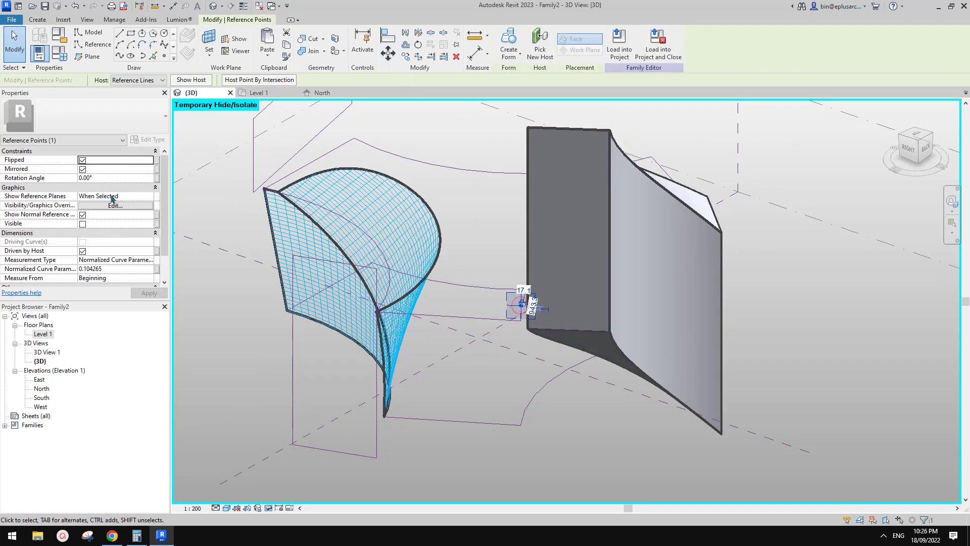
pyautogui.click(101, 178)
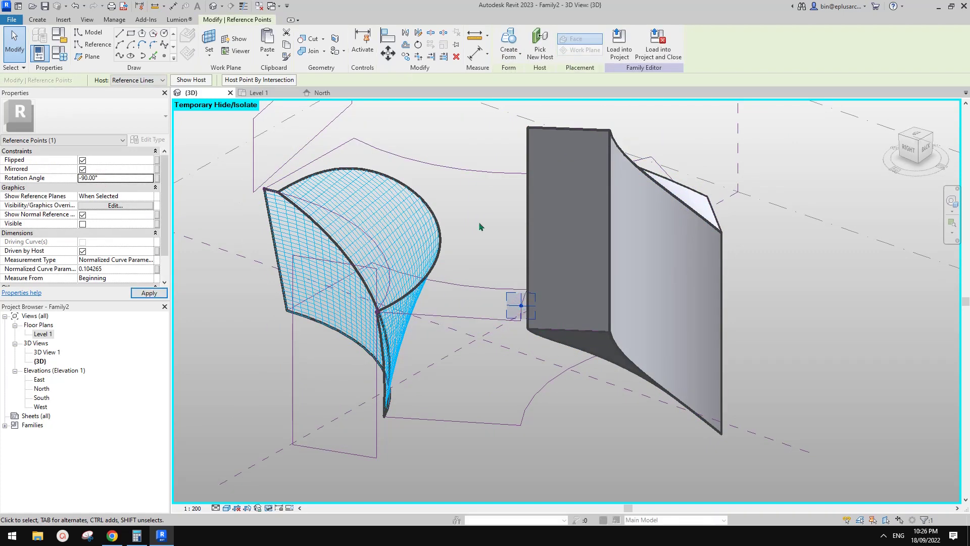
pyautogui.press('Escape')
# Change the new twisted form from solid to void and deselect it.
pyautogui.scroll(-1, 568, 231)
pyautogui.keyDown('shift'); pyautogui.moveTo(591, 301); pyautogui.dragTo(518, 246, button='middle'); pyautogui.keyUp('shift')
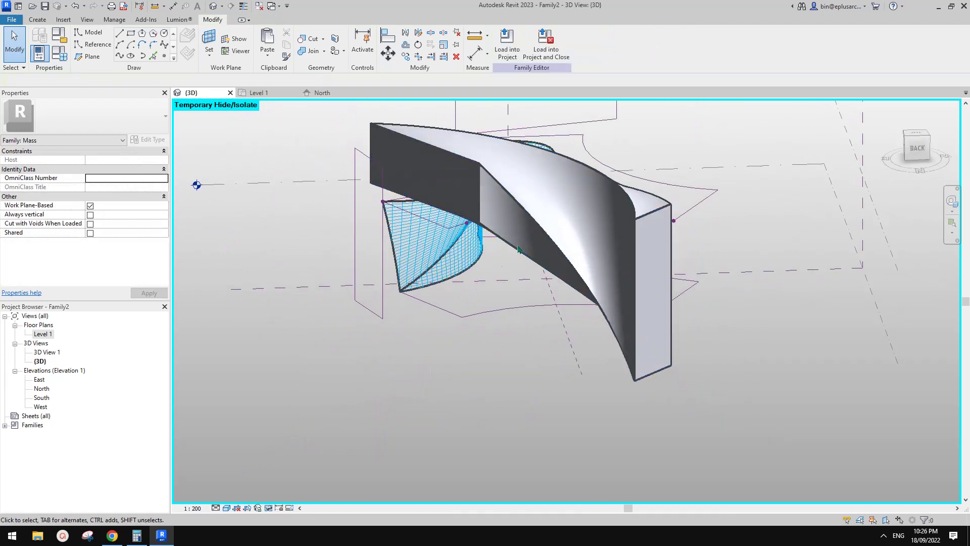
pyautogui.click(497, 200)
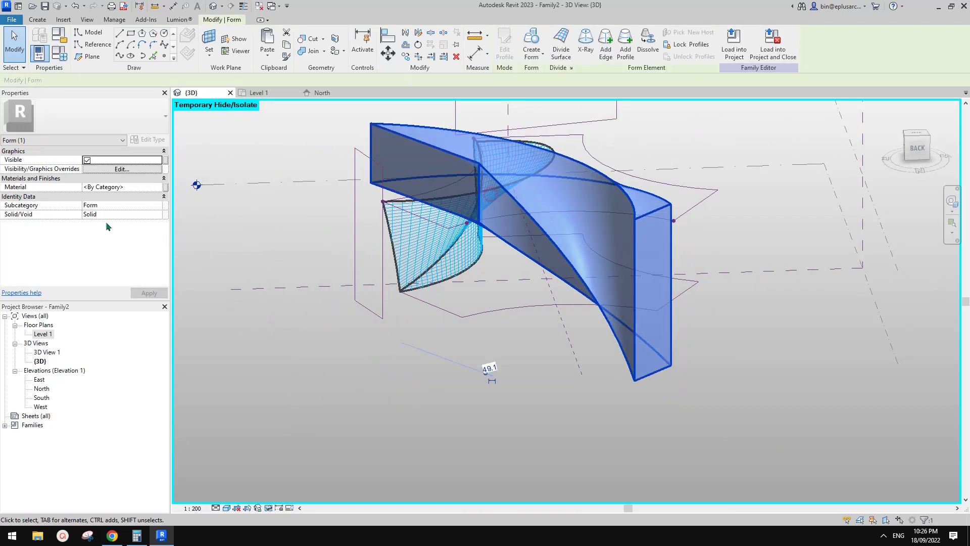
pyautogui.click(158, 215)
pyautogui.click(102, 231)
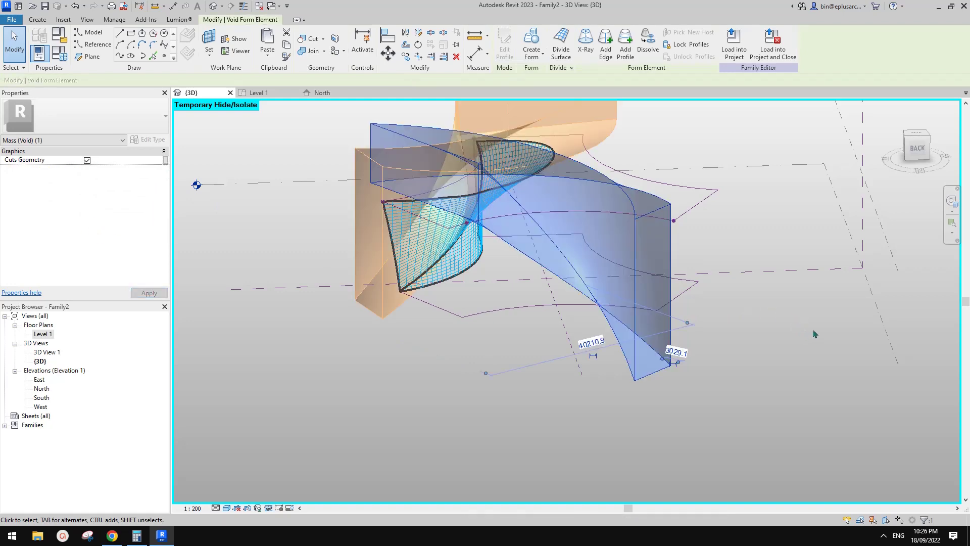
pyautogui.click(810, 329)
# Reset the temporary hide/isolate so the whole building mass is displayed with its cuts.
pyautogui.scroll(-1, 569, 226)
pyautogui.press('h')
pyautogui.press('r')
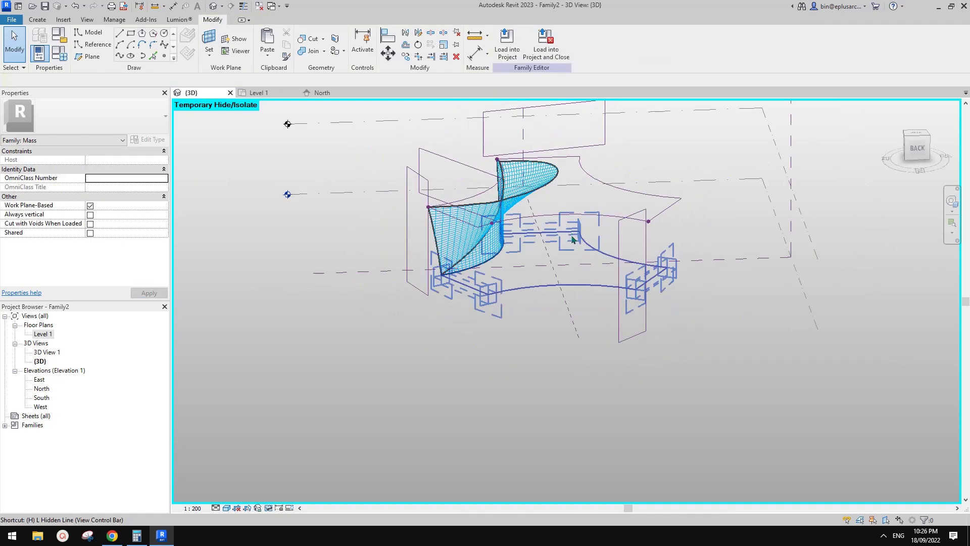
# Set the width of the horizontal rectangle driving the gridded side's void to 21000 from its upright end line.
pyautogui.keyDown('shift'); pyautogui.moveTo(627, 250); pyautogui.dragTo(495, 244, button='middle'); pyautogui.keyUp('shift')
pyautogui.scroll(3, 561, 275)
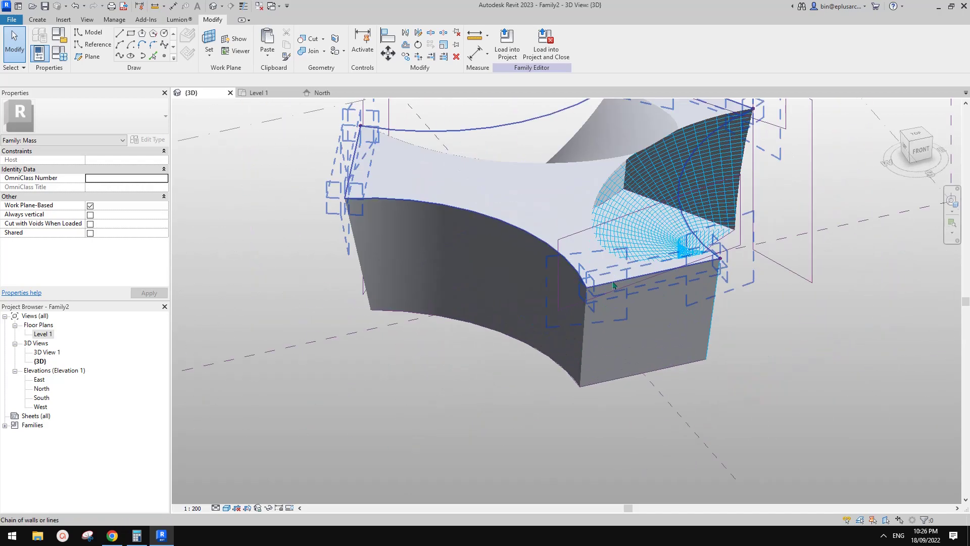
pyautogui.click(561, 276)
pyautogui.keyDown('shift'); pyautogui.moveTo(614, 198); pyautogui.dragTo(566, 211, button='middle'); pyautogui.keyUp('shift')
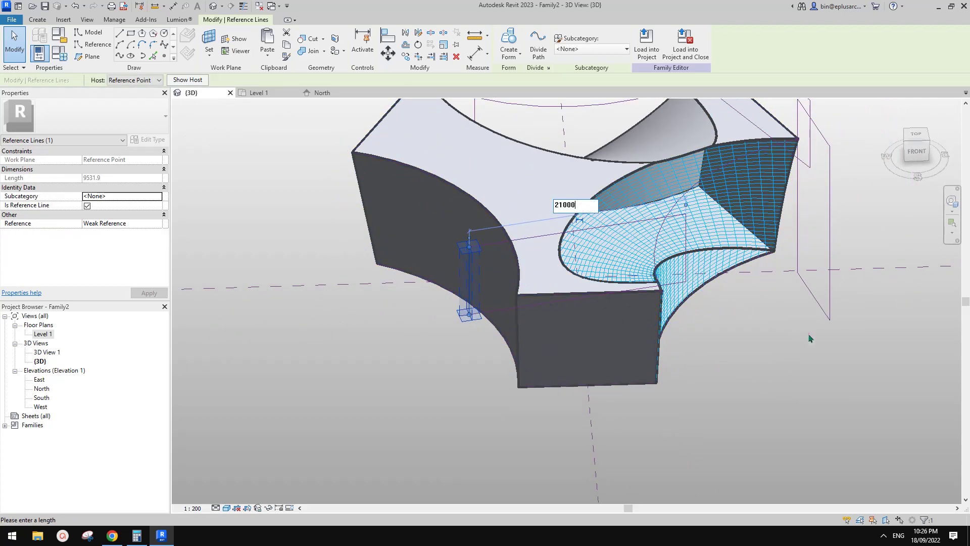
pyautogui.press('Return')
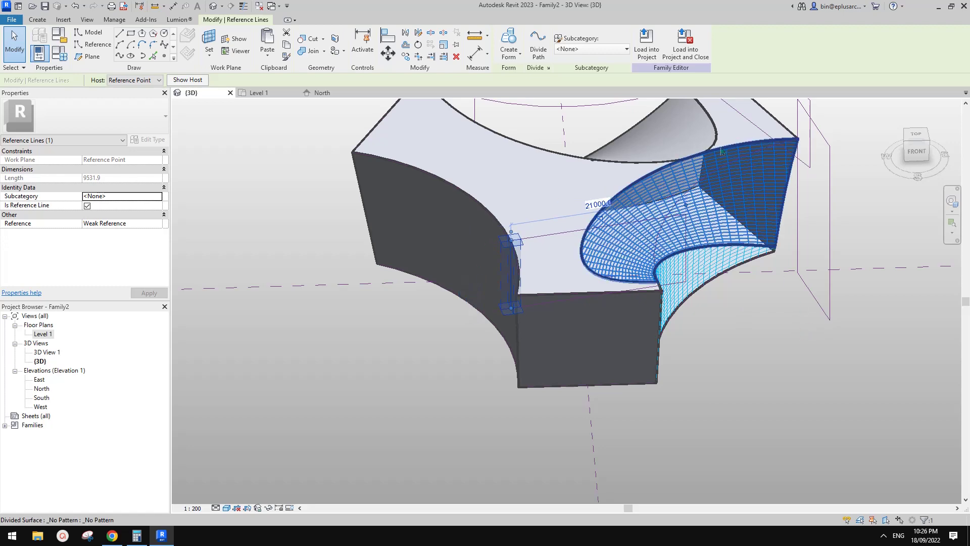
# Switch to the Google Docs document in Chrome to examine the reference picture of the building, and return to Revit.
pyautogui.keyDown('shift'); pyautogui.moveTo(657, 227); pyautogui.dragTo(730, 216, button='middle'); pyautogui.keyUp('shift')
pyautogui.click(109, 536)
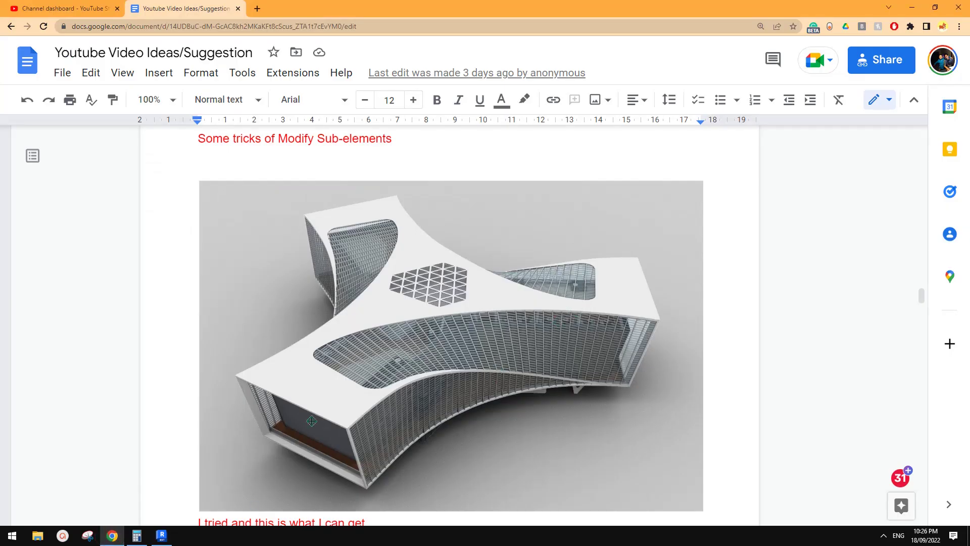
pyautogui.click(166, 539)
# Set the width of the horizontal rectangle driving the ungridded side's void to 21000 from its upright end line.
pyautogui.moveTo(462, 242); pyautogui.dragTo(485, 353, button='middle')
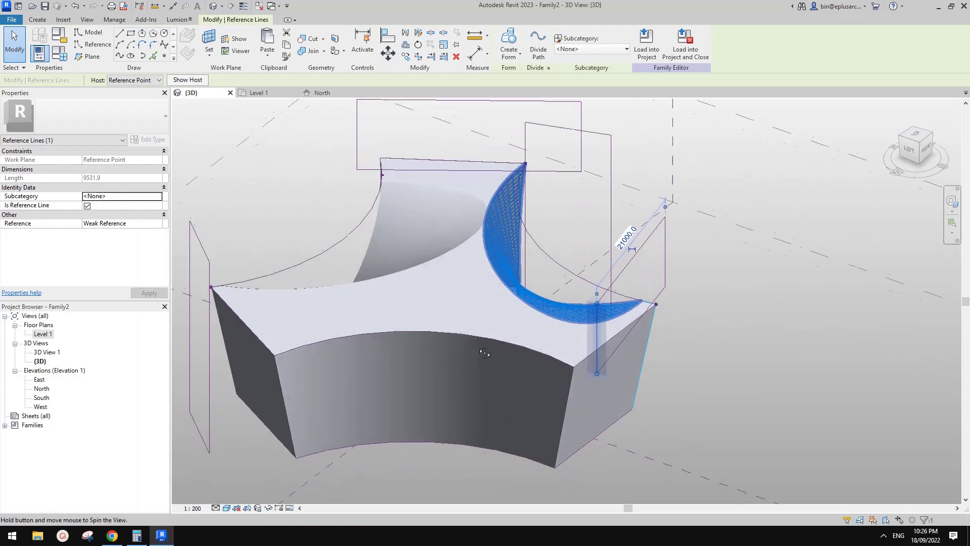
pyautogui.click(419, 195)
pyautogui.keyDown('shift'); pyautogui.moveTo(419, 195); pyautogui.dragTo(688, 254, button='middle'); pyautogui.keyUp('shift')
pyautogui.scroll(2, 518, 230)
pyautogui.press('Escape')
pyautogui.keyDown('shift'); pyautogui.moveTo(517, 230); pyautogui.dragTo(596, 248, button='middle'); pyautogui.keyUp('shift')
pyautogui.moveTo(344, 177); pyautogui.dragTo(436, 265, button='middle')
pyautogui.click(520, 198)
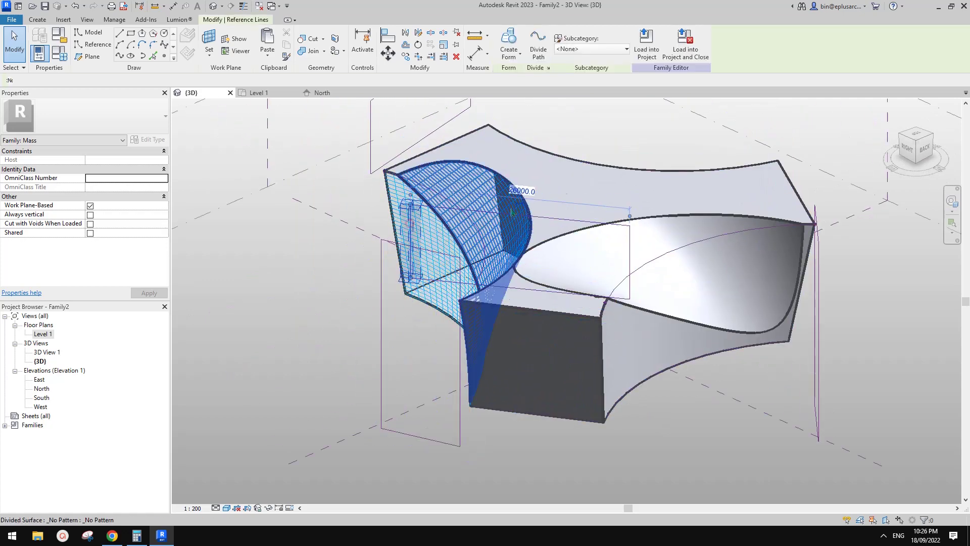
pyautogui.click(521, 188)
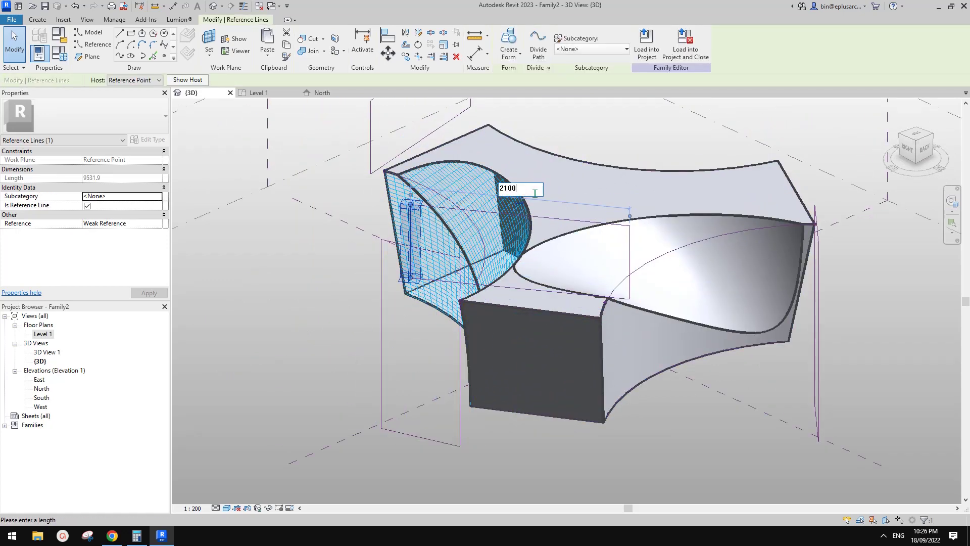
pyautogui.press('Return')
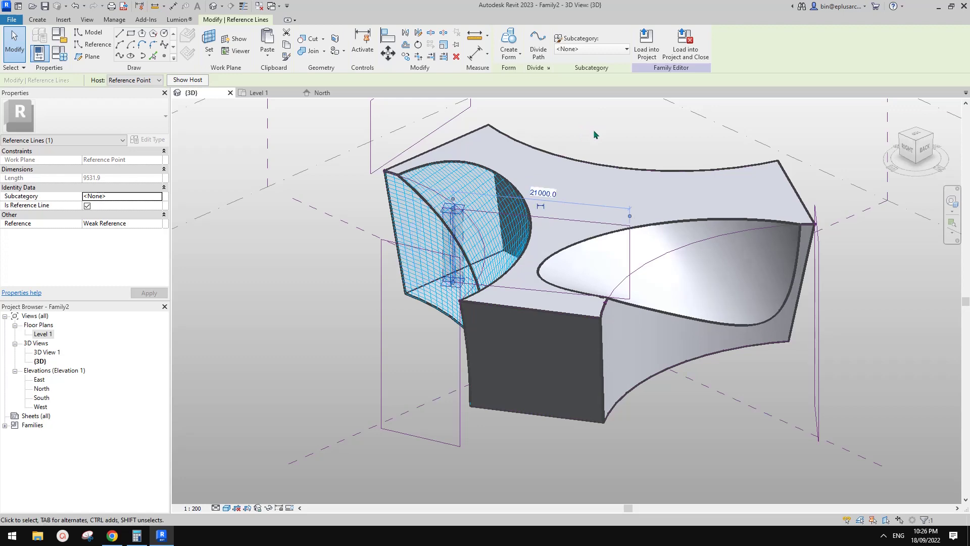
pyautogui.press('Escape')
# Compare the two carved sides of the mass with the reference picture in the Google Docs document in Chrome, returning to Revit to inspect them.
pyautogui.keyDown('shift'); pyautogui.moveTo(554, 292); pyautogui.dragTo(553, 303, button='middle'); pyautogui.keyUp('shift')
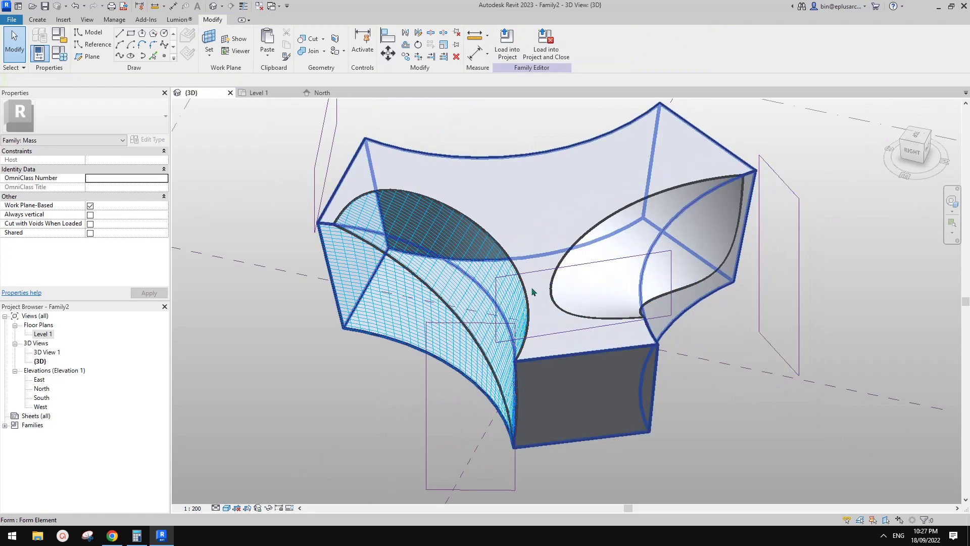
pyautogui.hotkey('alt', 'Tab')
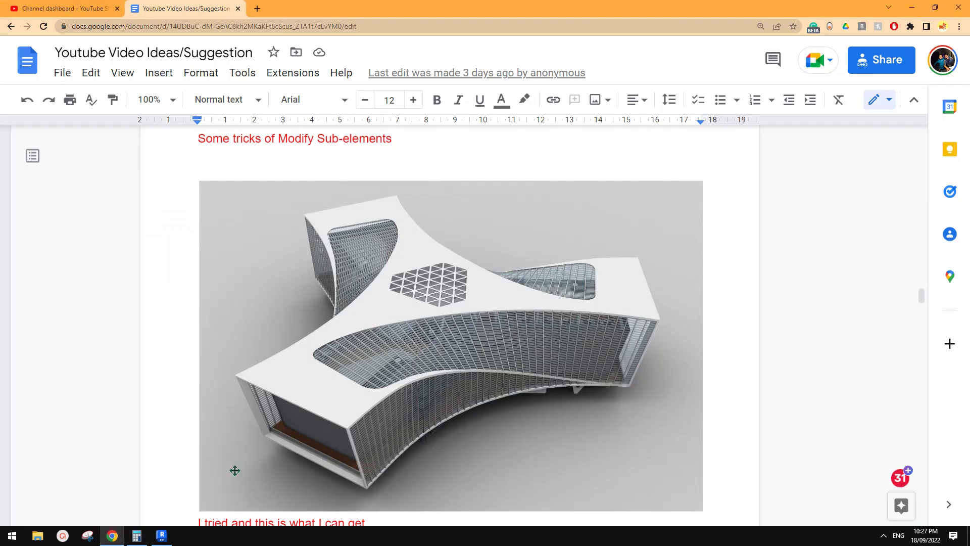
pyautogui.click(164, 539)
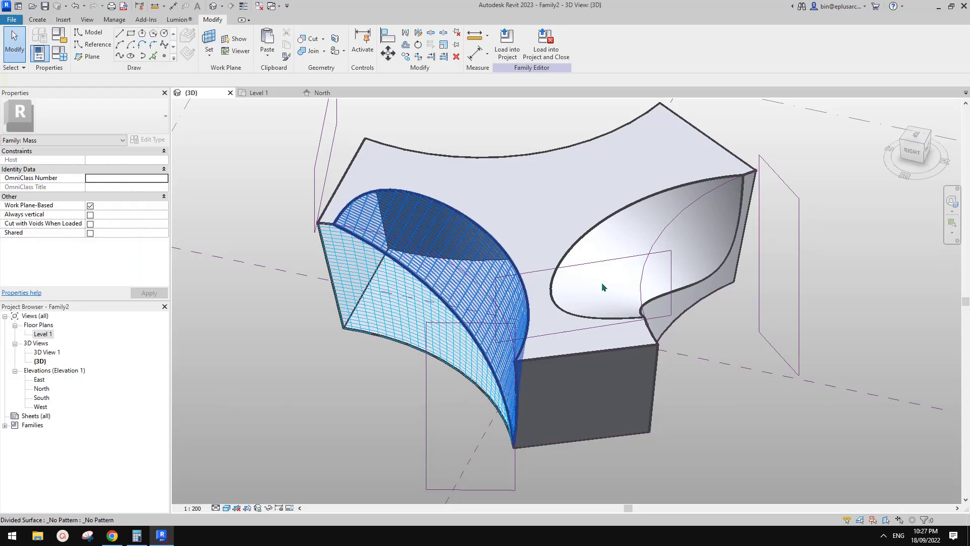
pyautogui.keyDown('shift'); pyautogui.moveTo(574, 277); pyautogui.dragTo(901, 315, button='middle'); pyautogui.keyUp('shift')
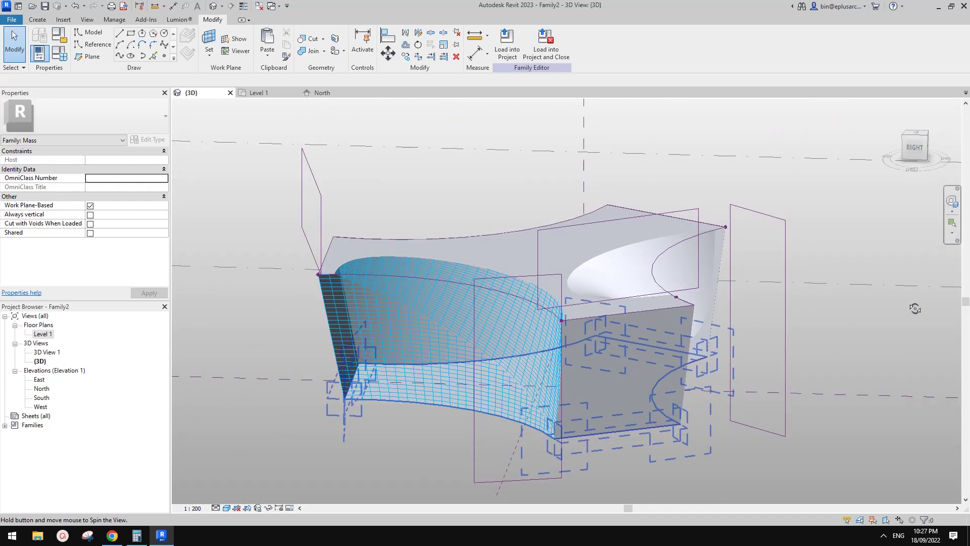
pyautogui.keyDown('shift'); pyautogui.moveTo(694, 334); pyautogui.dragTo(558, 278, button='middle'); pyautogui.keyUp('shift')
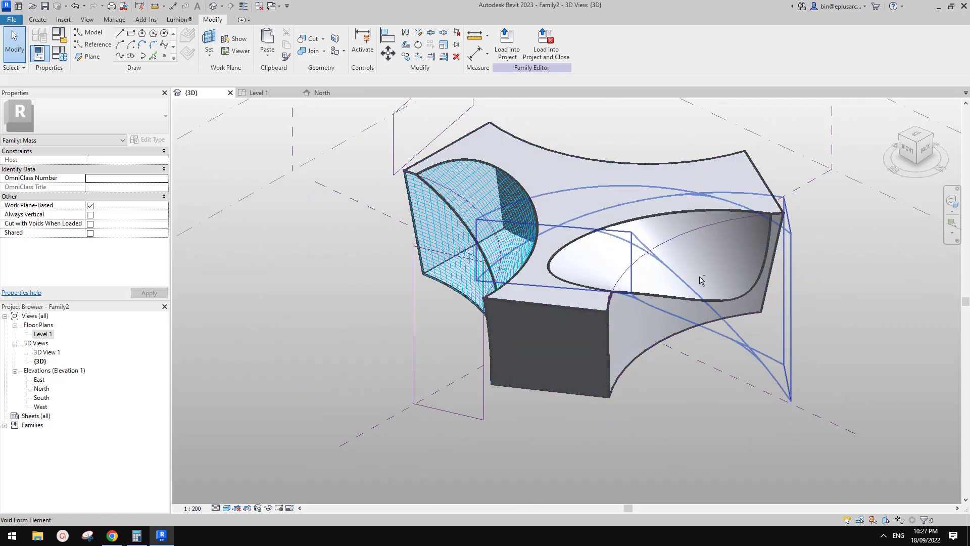
pyautogui.keyDown('shift'); pyautogui.moveTo(701, 281); pyautogui.dragTo(385, 215, button='middle'); pyautogui.keyUp('shift')
pyautogui.keyDown('shift'); pyautogui.moveTo(451, 223); pyautogui.dragTo(500, 174, button='middle'); pyautogui.keyUp('shift')
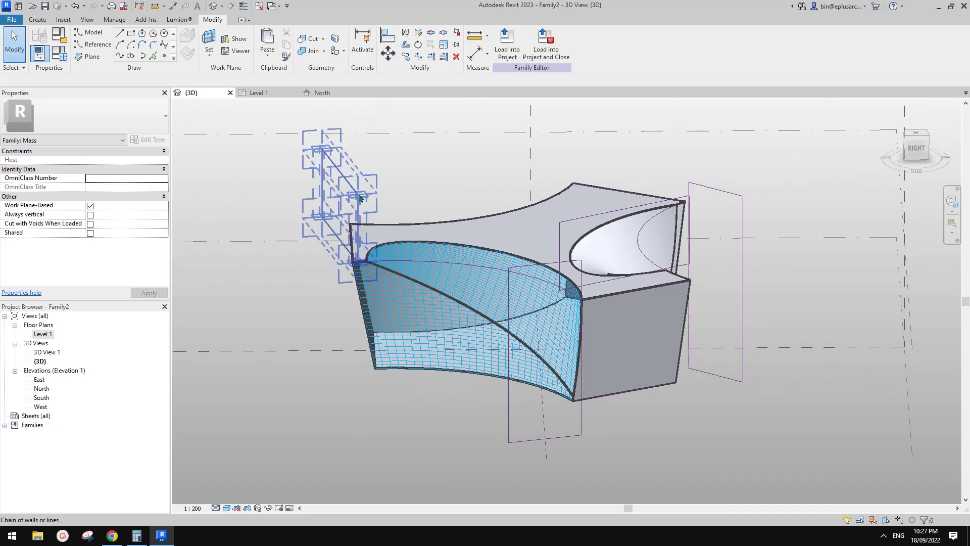
pyautogui.keyDown('shift'); pyautogui.moveTo(360, 197); pyautogui.dragTo(572, 308, button='middle'); pyautogui.keyUp('shift')
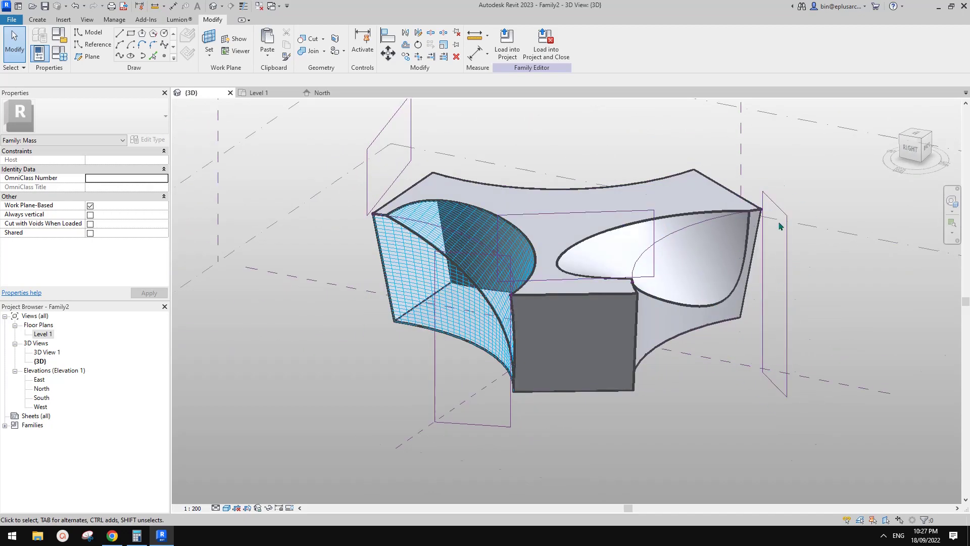
pyautogui.keyDown('shift'); pyautogui.moveTo(768, 252); pyautogui.dragTo(726, 234, button='middle'); pyautogui.keyUp('shift')
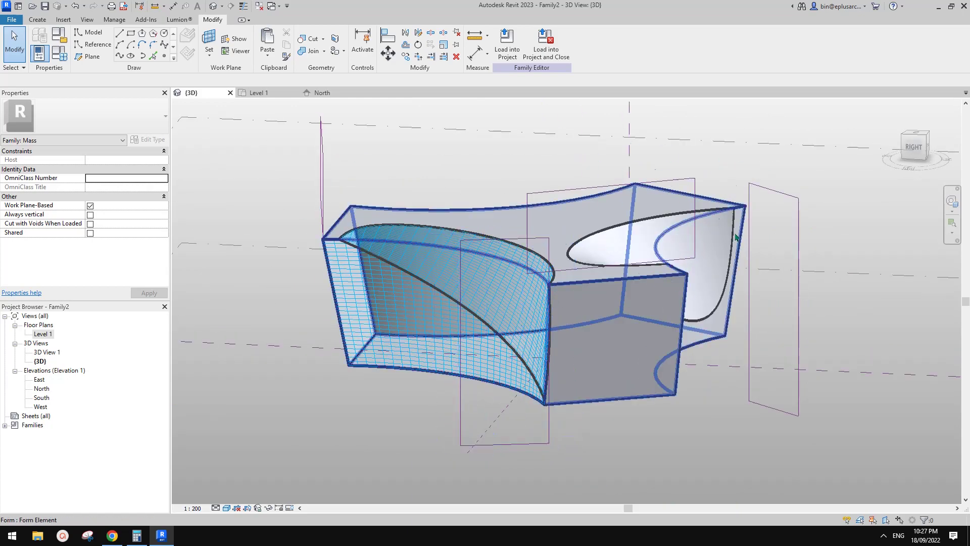
# Move the tall reference rectangle of the ungridded side's void 800 sideways so its upright edge meets the roof corner point.
pyautogui.scroll(5, 585, 287)
pyautogui.scroll(-3, 585, 286)
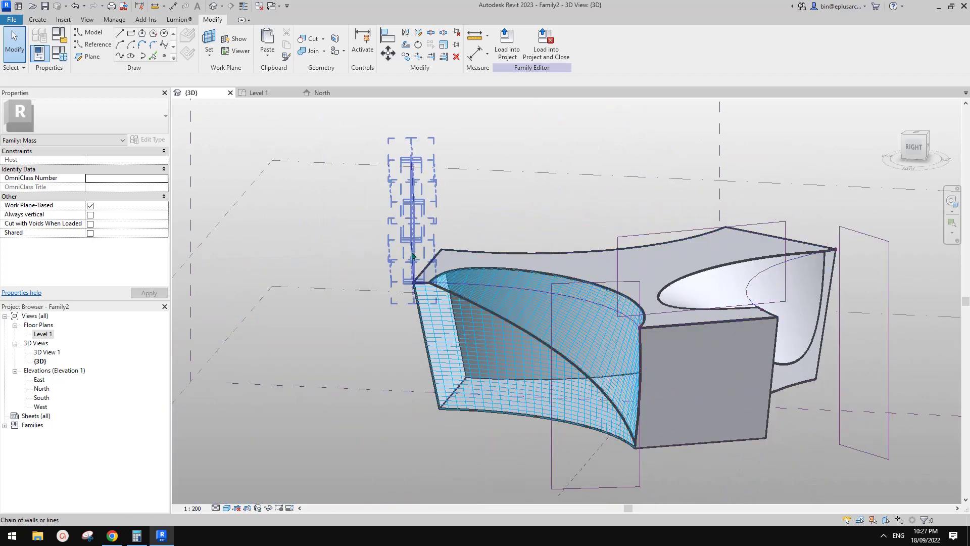
pyautogui.keyDown('shift'); pyautogui.moveTo(741, 286); pyautogui.dragTo(674, 354, button='middle'); pyautogui.keyUp('shift')
pyautogui.scroll(2, 711, 279)
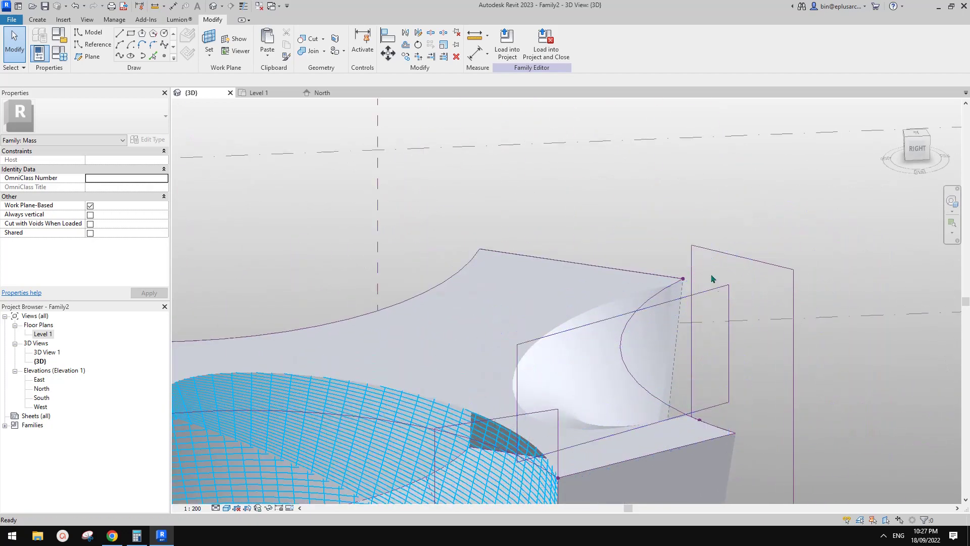
pyautogui.click(690, 268)
pyautogui.scroll(5, 687, 303)
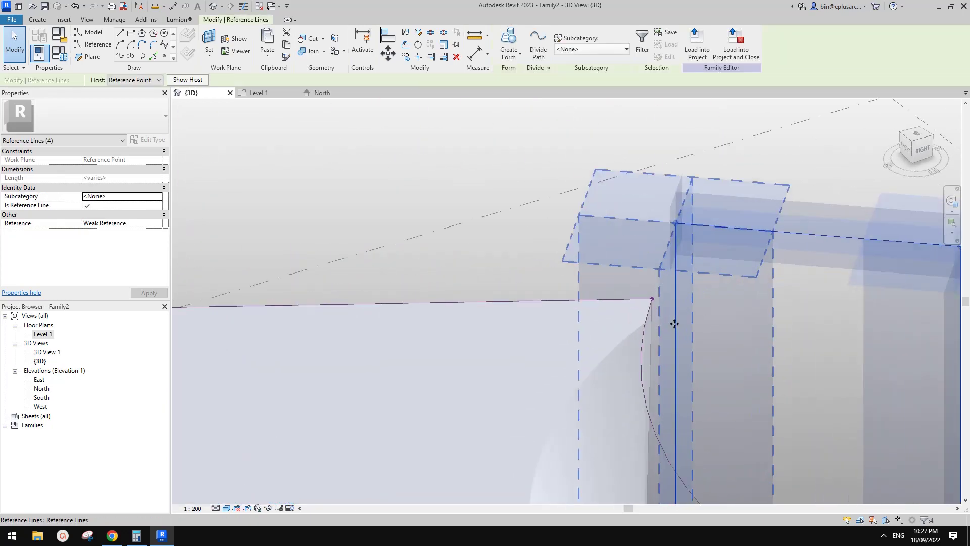
pyautogui.moveTo(699, 290); pyautogui.dragTo(677, 278, button='middle')
pyautogui.press('m')
pyautogui.press('v')
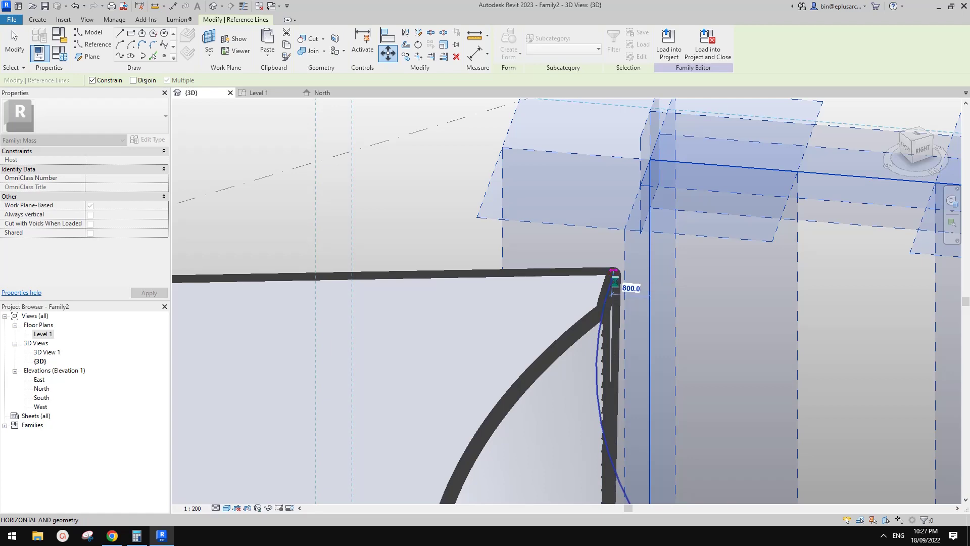
pyautogui.scroll(-6, 664, 308)
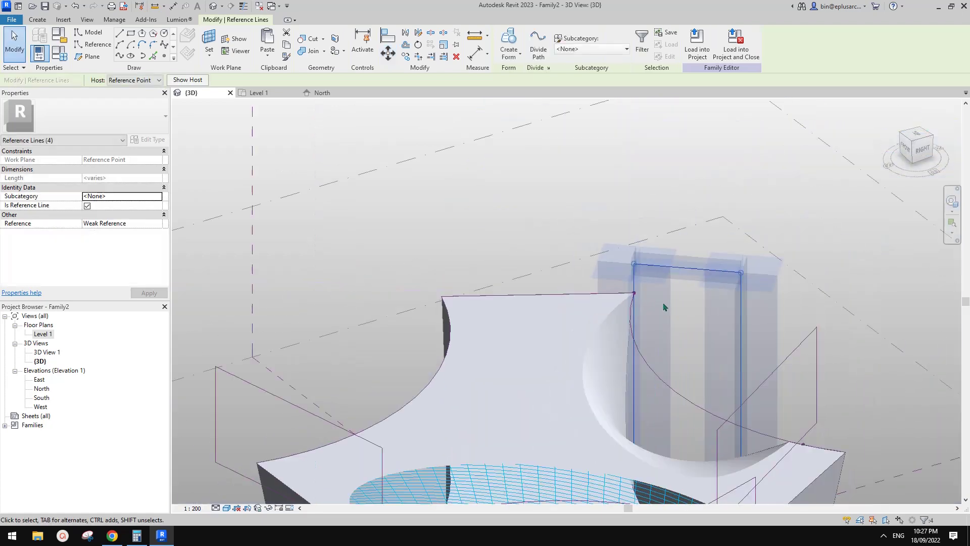
pyautogui.press('Escape')
# Measure the vertical distance from the bottom line of the gridded side's tall rectangle to the roof edge by relocating the witness line.
pyautogui.keyDown('shift'); pyautogui.moveTo(665, 312); pyautogui.dragTo(763, 321, button='middle'); pyautogui.keyUp('shift')
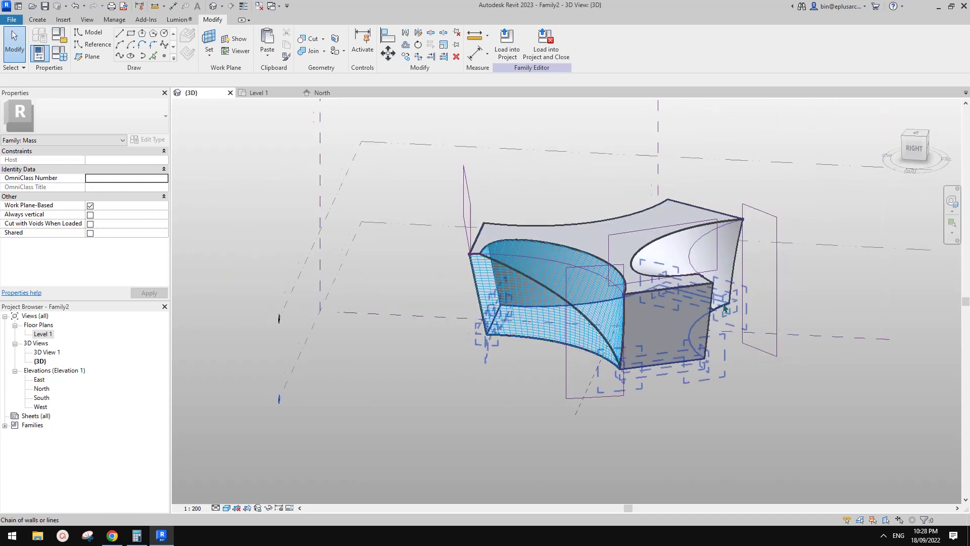
pyautogui.keyDown('shift'); pyautogui.moveTo(724, 305); pyautogui.dragTo(778, 308, button='middle'); pyautogui.keyUp('shift')
pyautogui.scroll(1, 682, 313)
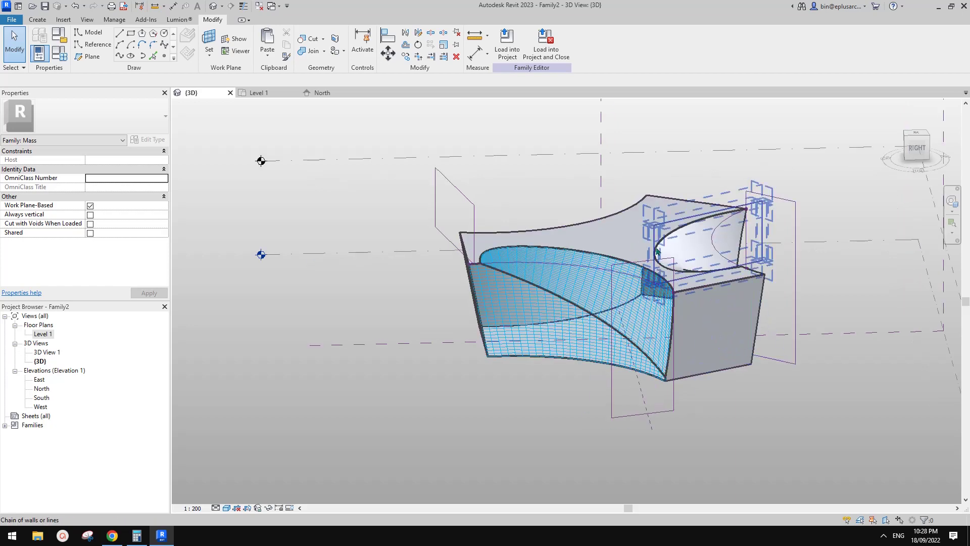
pyautogui.click(662, 417)
pyautogui.keyDown('shift'); pyautogui.moveTo(662, 417); pyautogui.dragTo(665, 266, button='middle'); pyautogui.keyUp('shift')
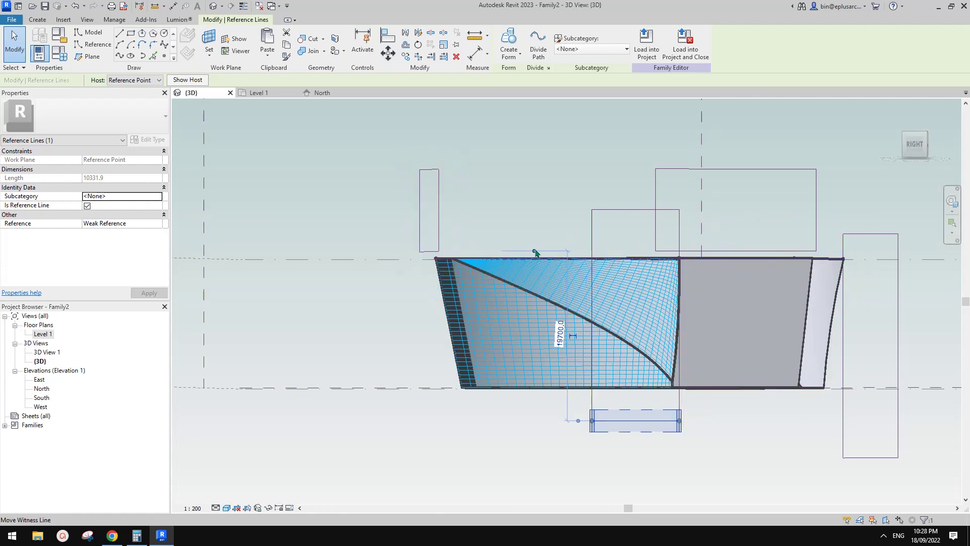
pyautogui.moveTo(681, 258); pyautogui.dragTo(679, 258)
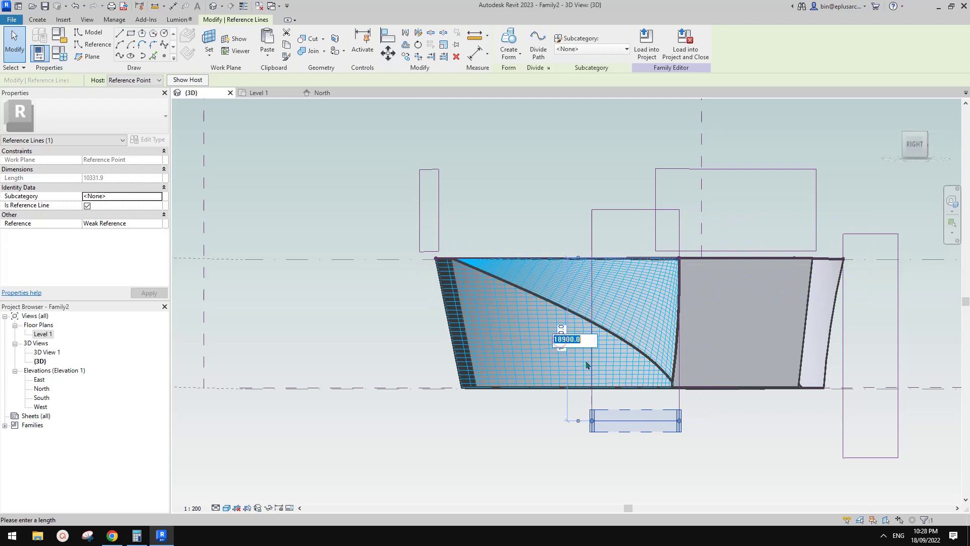
pyautogui.click(781, 337)
pyautogui.moveTo(807, 375); pyautogui.dragTo(685, 345, button='middle')
pyautogui.press('Escape')
# Set the bottom line of the ungridded side's tall rectangle to 18900 below the roof edge and deselect it.
pyautogui.click(757, 433)
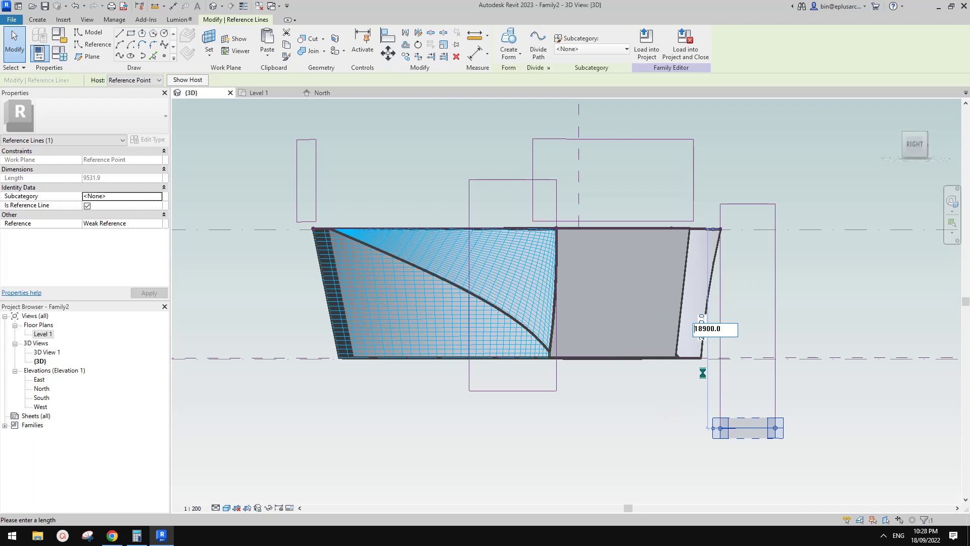
pyautogui.keyDown('shift'); pyautogui.moveTo(704, 362); pyautogui.dragTo(630, 401, button='middle'); pyautogui.keyUp('shift')
pyautogui.press('Escape')
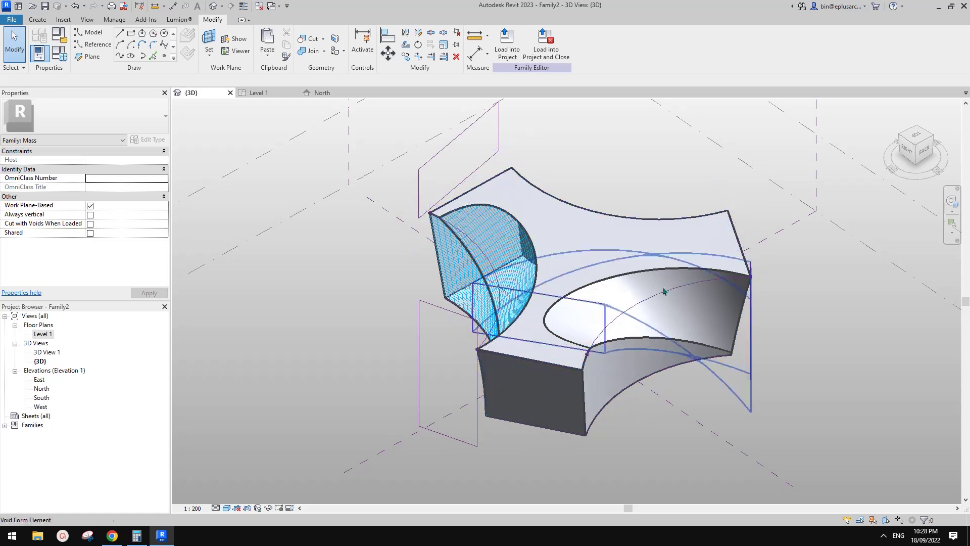
# Examine the gridded cut in the mass against the building picture in the Google Docs document in Chrome, and return to Revit.
pyautogui.keyDown('shift'); pyautogui.moveTo(663, 290); pyautogui.dragTo(732, 343, button='middle'); pyautogui.keyUp('shift')
pyautogui.moveTo(615, 374); pyautogui.dragTo(608, 349, button='middle')
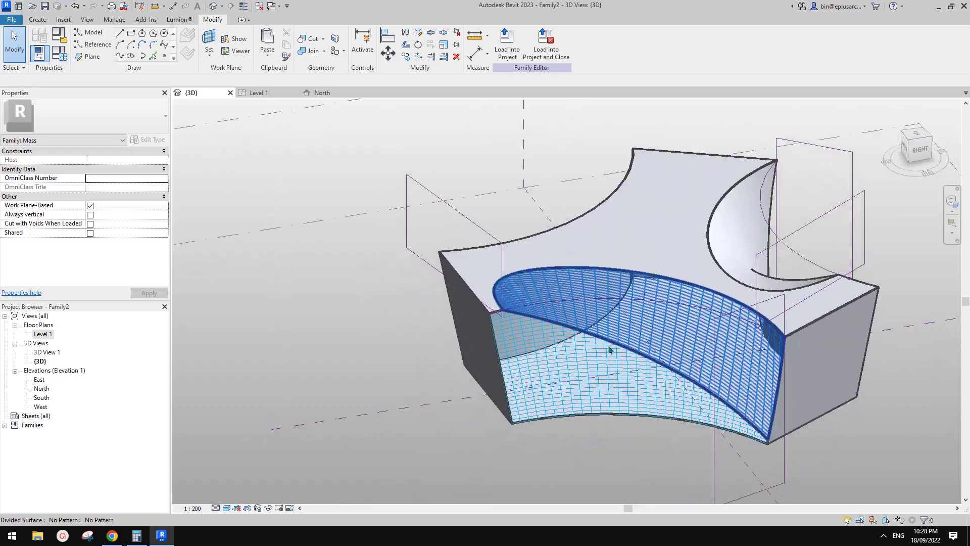
pyautogui.click(113, 538)
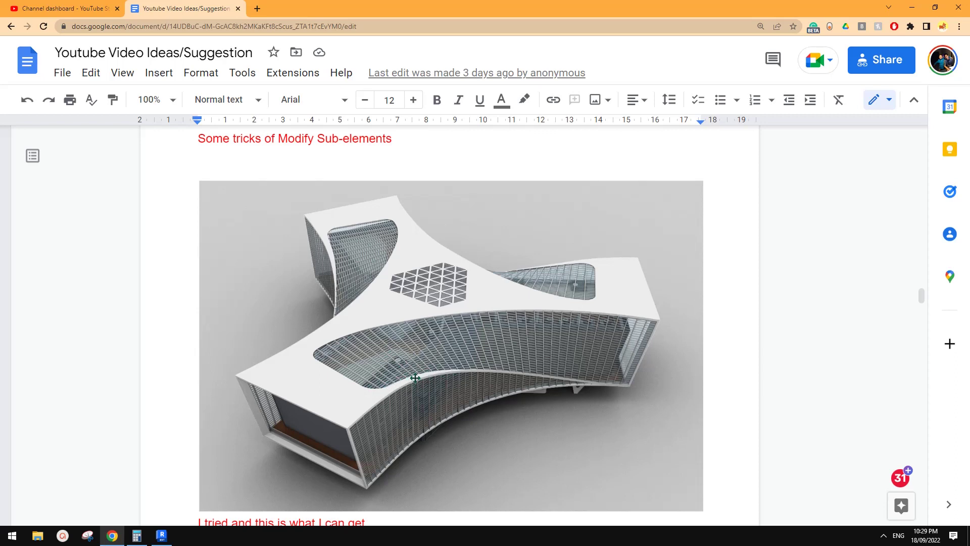
pyautogui.scroll(1, 425, 376)
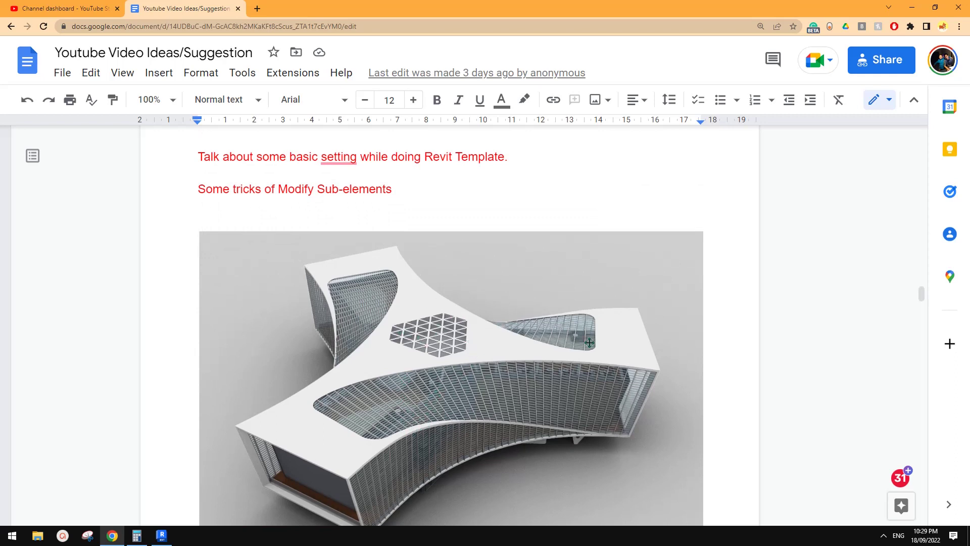
pyautogui.scroll(-2, 589, 342)
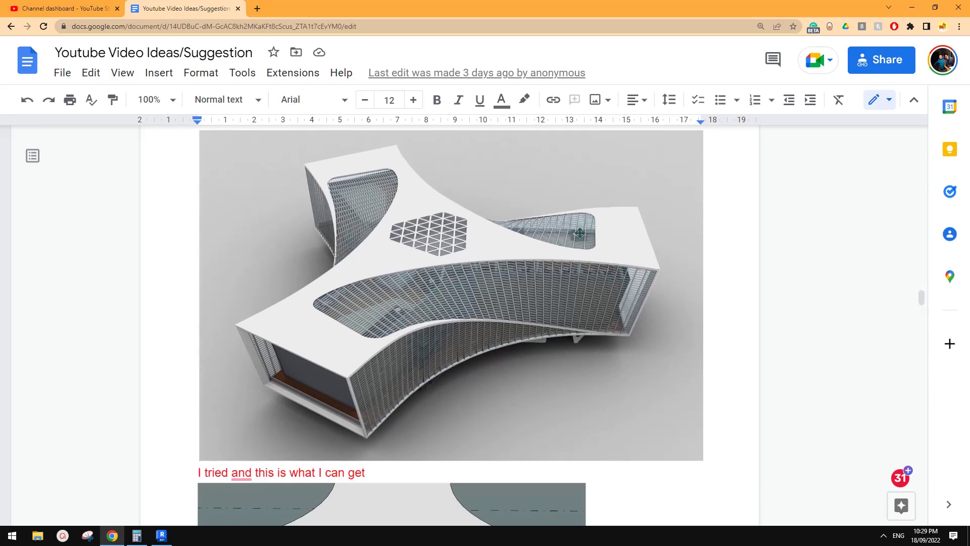
pyautogui.click(162, 535)
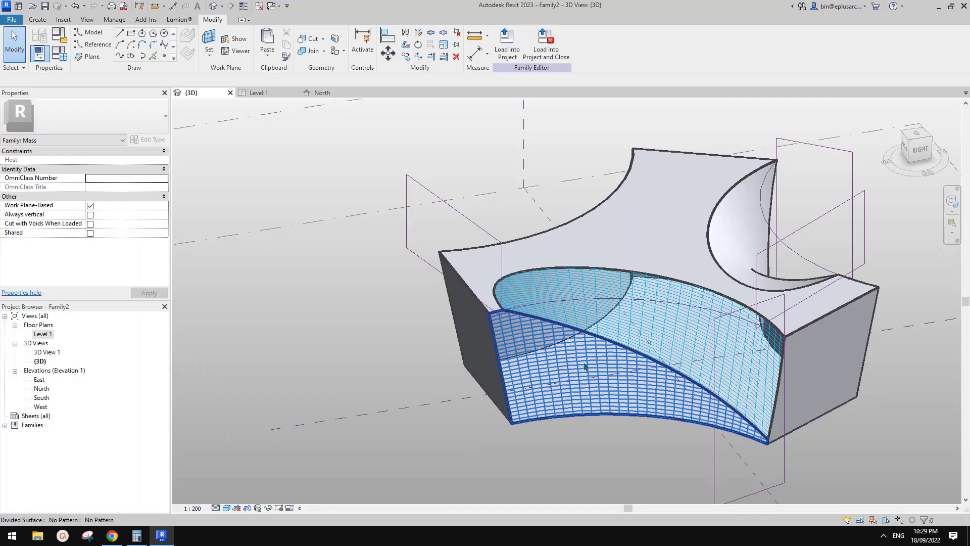
pyautogui.scroll(-1, 716, 359)
pyautogui.moveTo(717, 359)
pyautogui.keyDown('shift'); pyautogui.mouseDown(button='middle')
pyautogui.moveTo(657, 369)
pyautogui.moveTo(653, 383)
pyautogui.moveTo(763, 373)
pyautogui.moveTo(688, 344)
pyautogui.moveTo(675, 367)
pyautogui.moveTo(684, 373)
pyautogui.mouseUp(button='middle'); pyautogui.keyUp('shift')
pyautogui.scroll(2, 657, 343)
pyautogui.scroll(-2, 654, 359)
pyautogui.scroll(2, 676, 367)
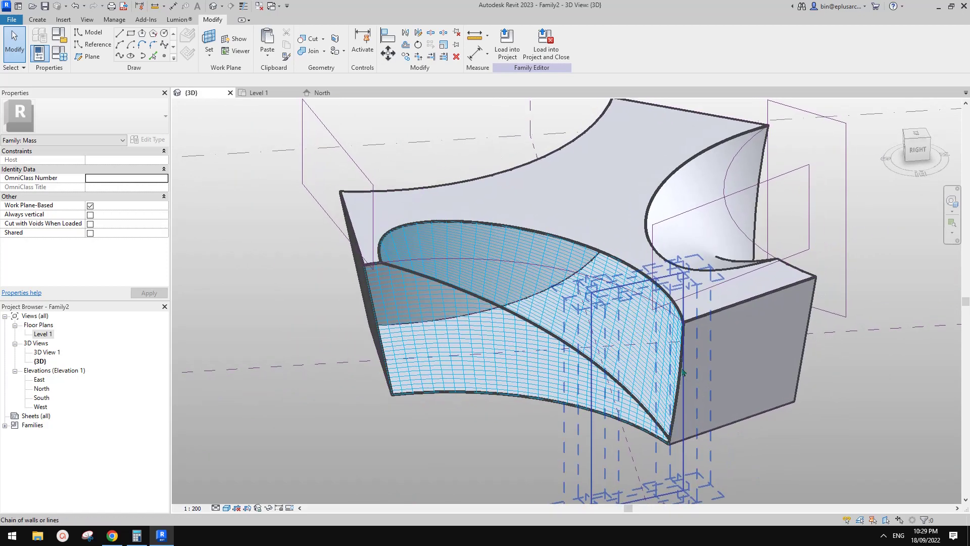